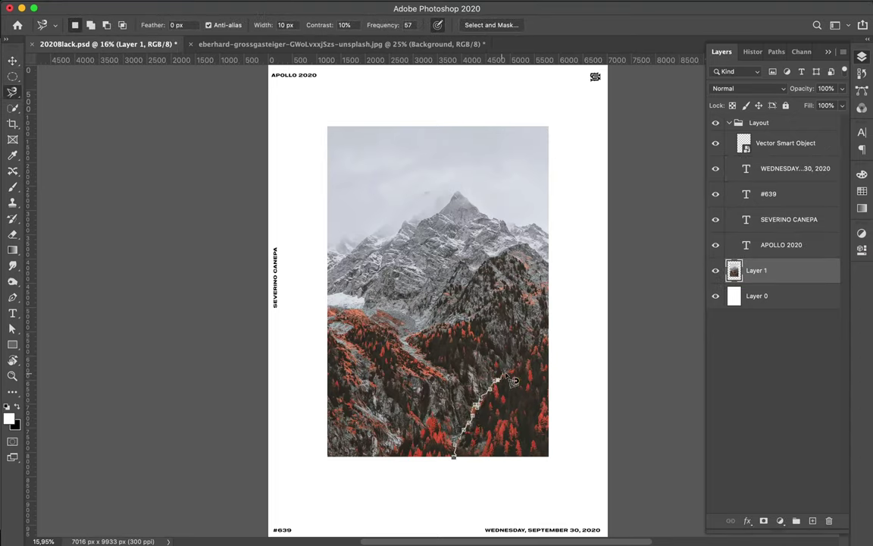
Copy the lower-right forest piece to its own layer and paint a dark brown shadow shape.
click(455, 458)
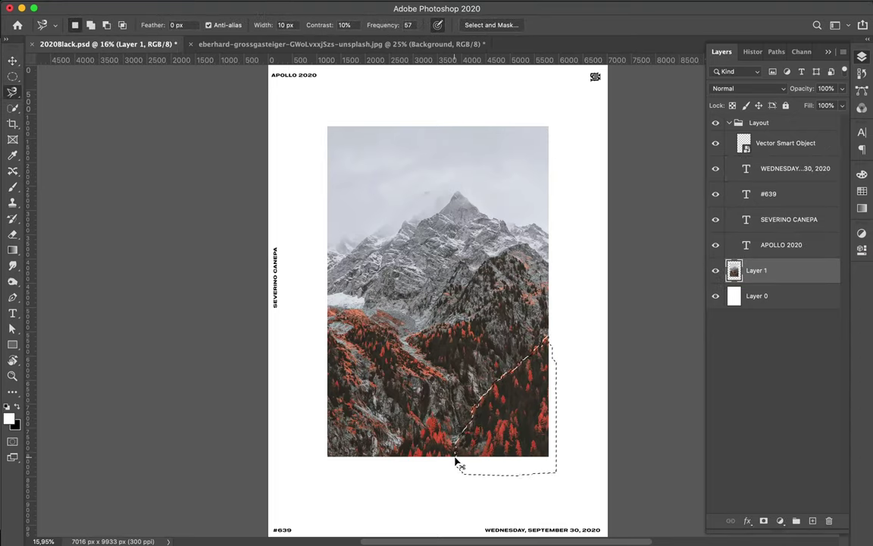
key(ctrl+j)
key(v)
key(ctrl+shift+alt+n)
key(i)
key(b)
mouse_move(489, 463)
mouse_down()
mouse_move(565, 322)
mouse_move(530, 399)
mouse_up()
key(ctrl+d)
key(m)
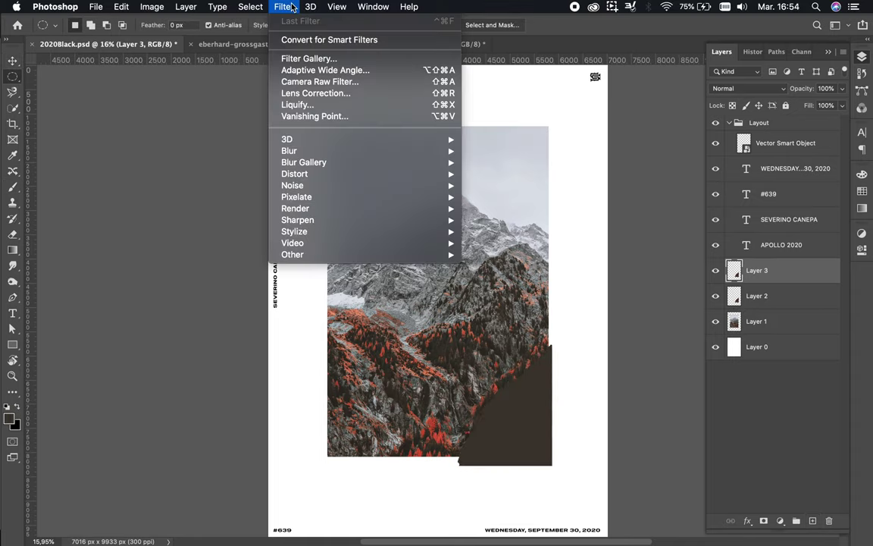
Apply a 1000 px Gaussian Blur to the brown shadow shape.
click(284, 6)
click(504, 197)
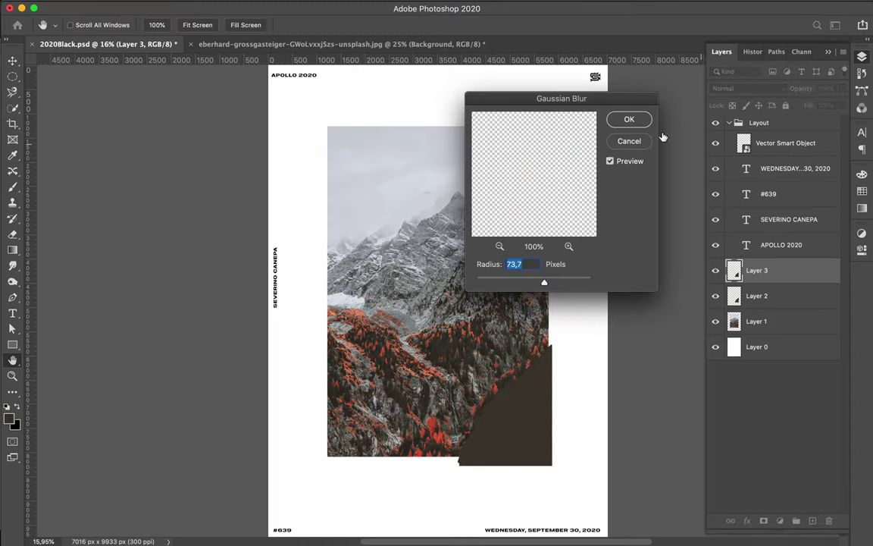
mouse_move(628, 119)
mouse_down()
mouse_move(638, 159)
mouse_move(544, 124)
mouse_up()
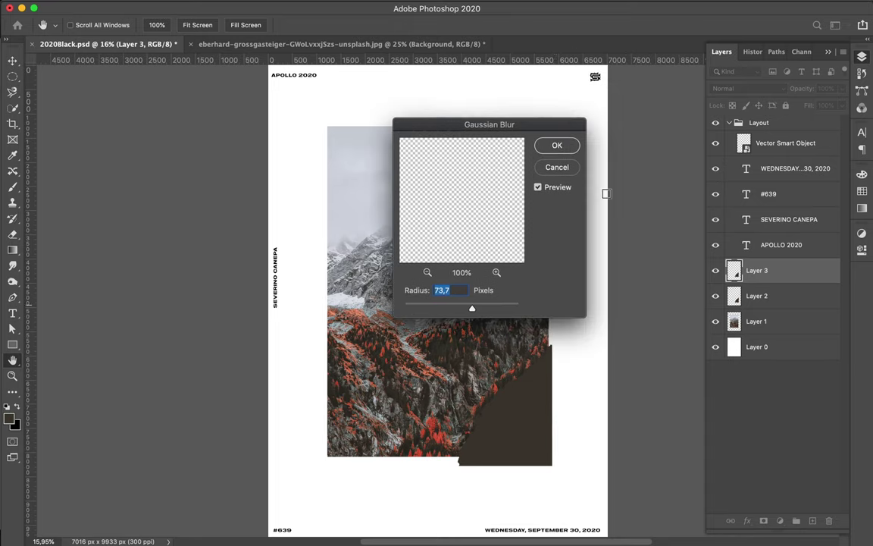
drag(556, 145, 381, 153)
text(1000)
key(Return)
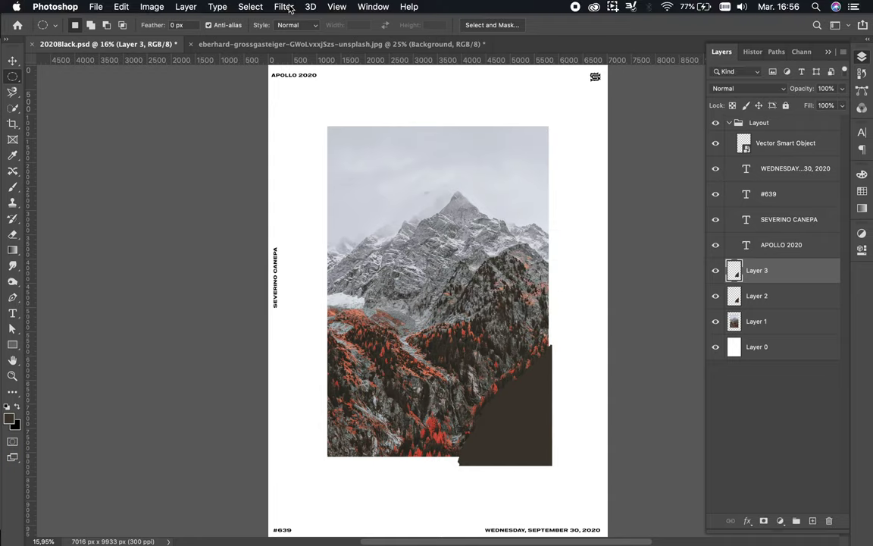
Redo the shadow blur at 85.4 px and move the mountain photo above it.
click(284, 6)
click(497, 197)
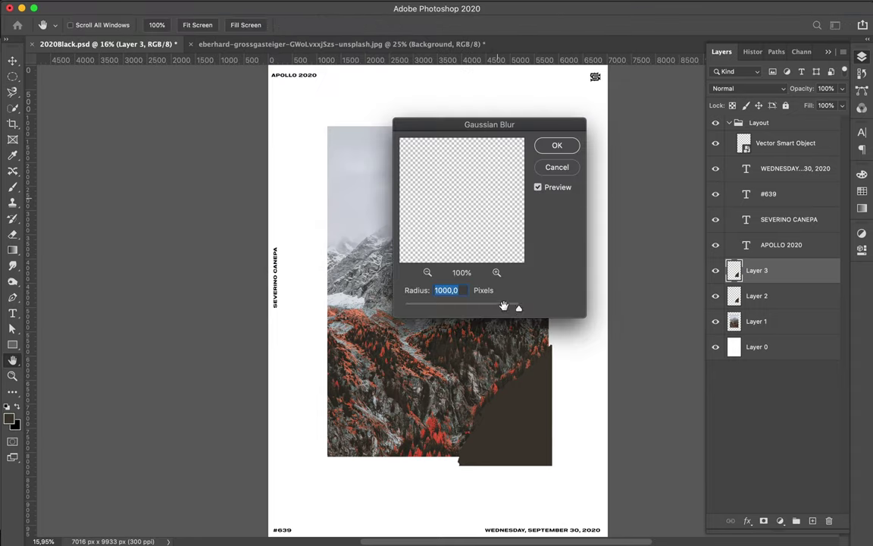
drag(504, 306, 474, 306)
drag(479, 126, 639, 70)
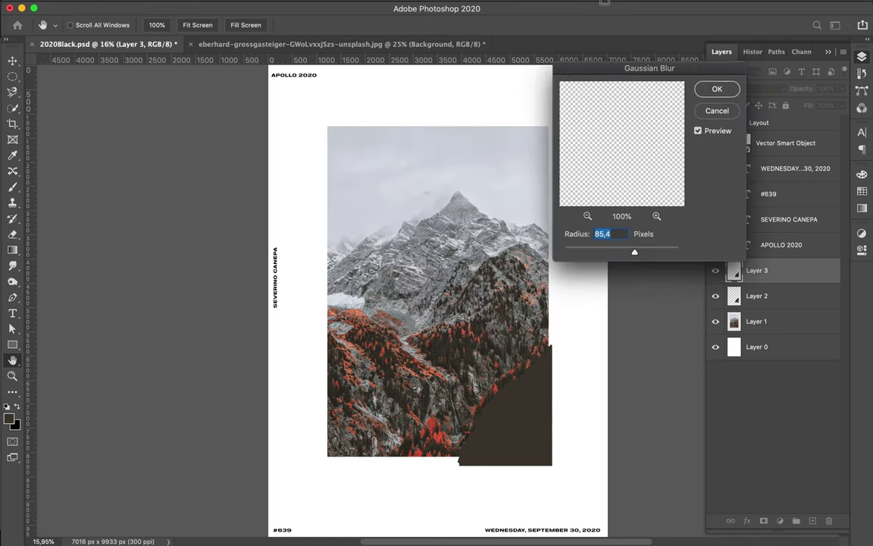
key(Return)
drag(758, 321, 783, 262)
key(l)
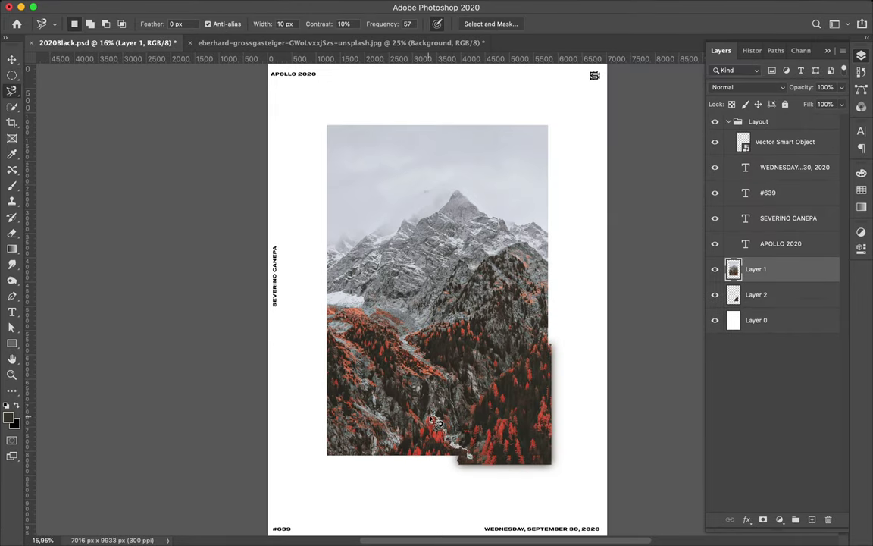
Copy the bottom piece with a brown shadow, merge them, and place them below the mountain photo.
click(470, 457)
key(ctrl+j)
key(v)
key(b)
key(m)
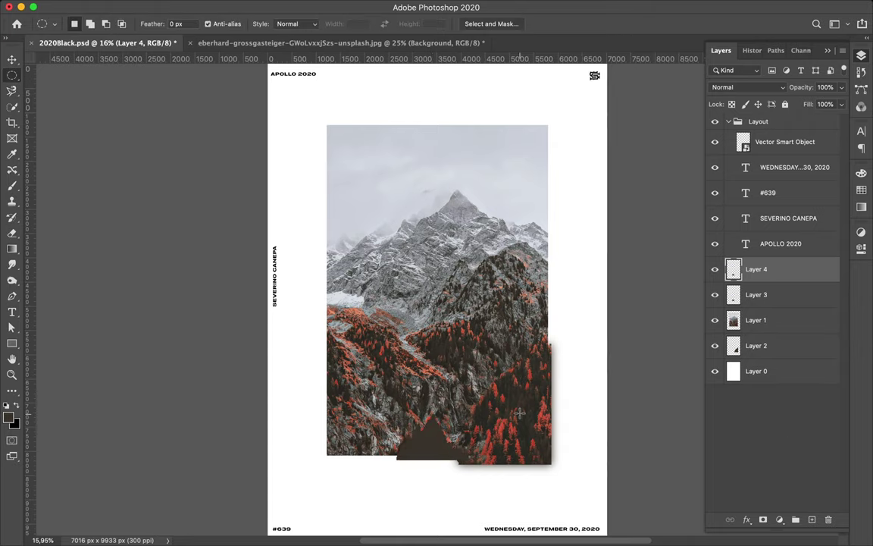
key(ctrl+d)
drag(757, 270, 771, 306)
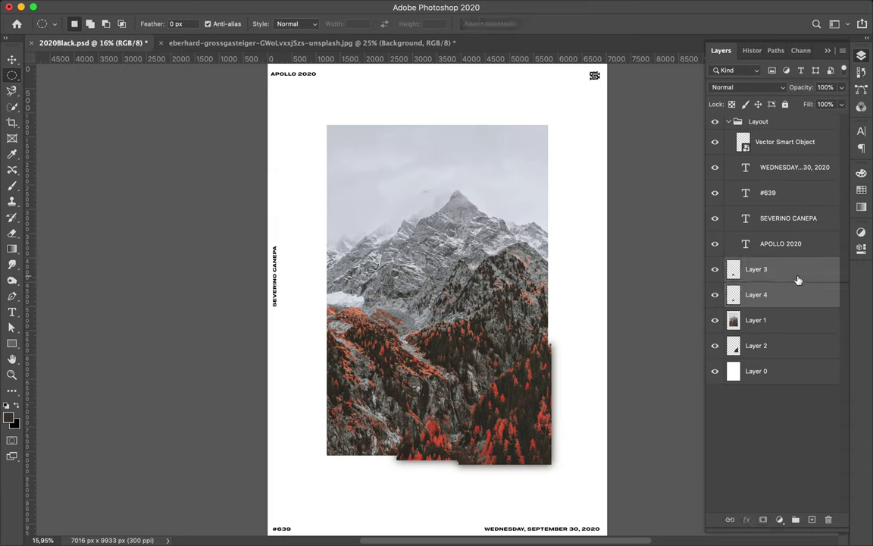
drag(798, 281, 785, 311)
key(ctrl+e)
key(ctrl+shift+alt+n)
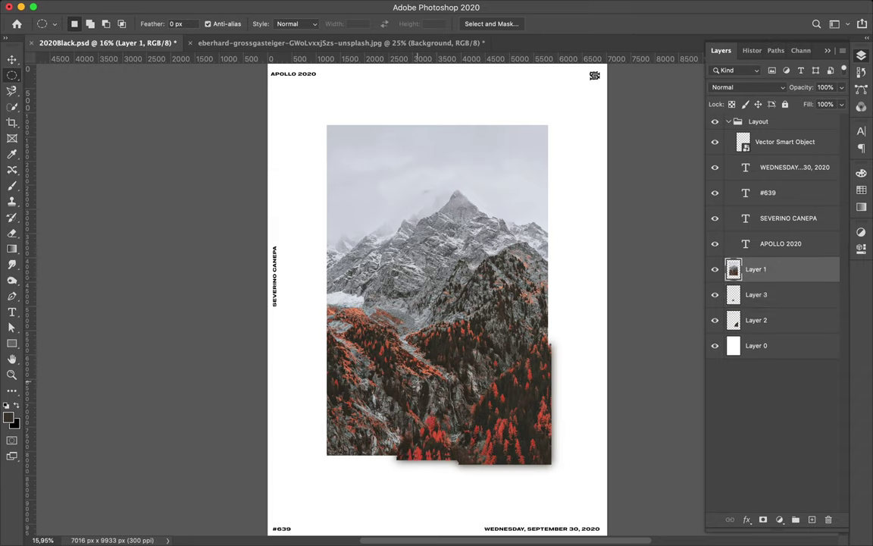
key(l)
Gaussian-blur a new shadow and place it beneath the mountain photo.
key(ctrl+shift+alt+n)
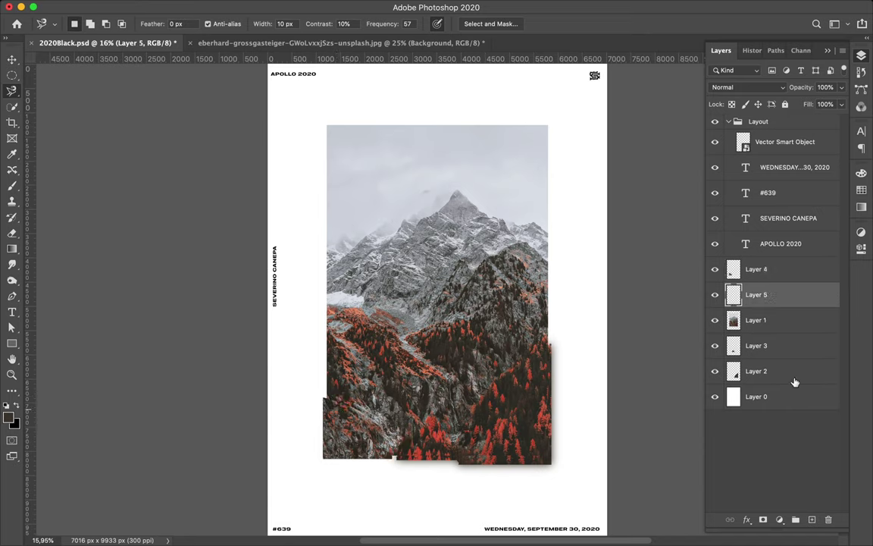
key(m)
click(284, 6)
click(295, 23)
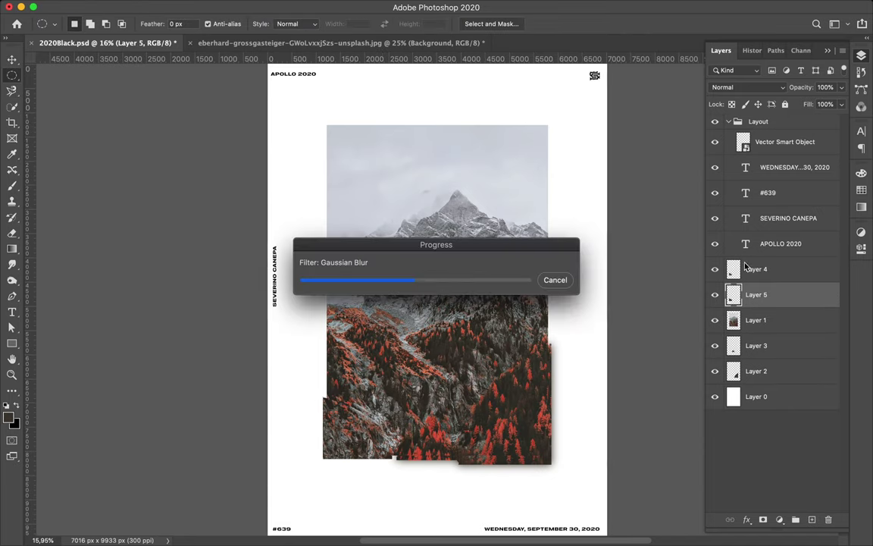
drag(761, 269, 762, 299)
key(l)
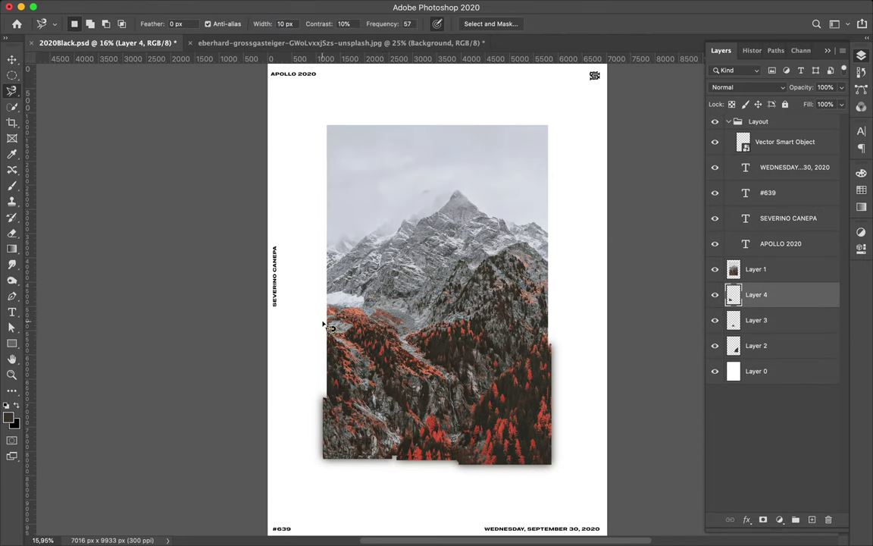
Cut out the lower-left slope, paint its dark brown shadow, and merge it beneath the photo.
drag(349, 345, 323, 327)
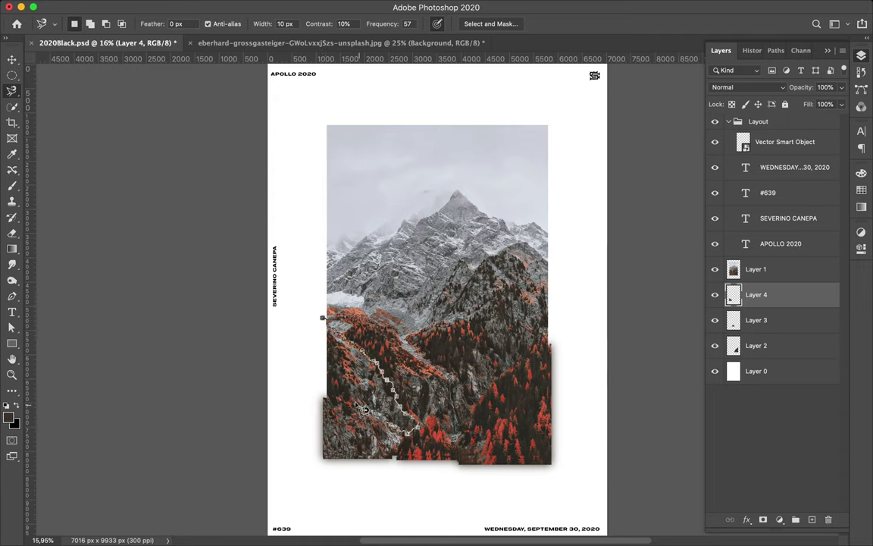
click(322, 325)
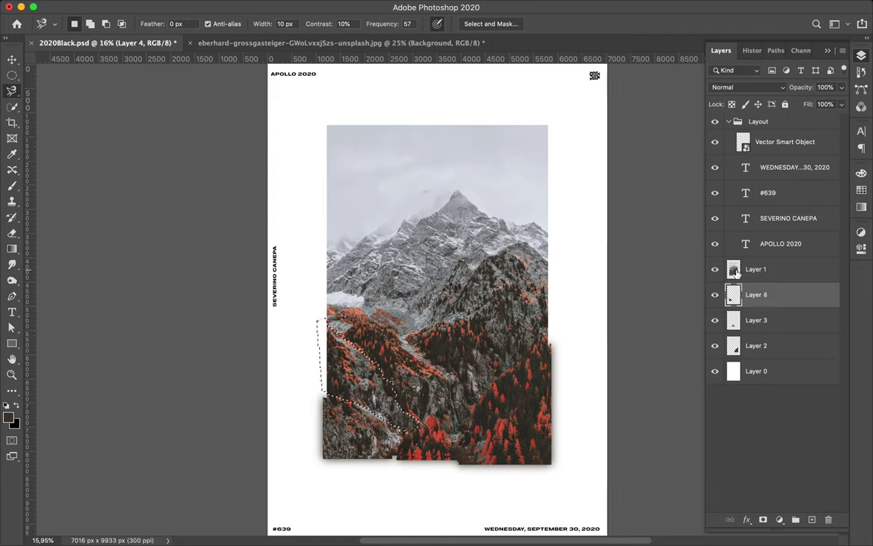
click(758, 269)
key(ctrl+j)
click(812, 519)
key(b)
drag(409, 458, 341, 205)
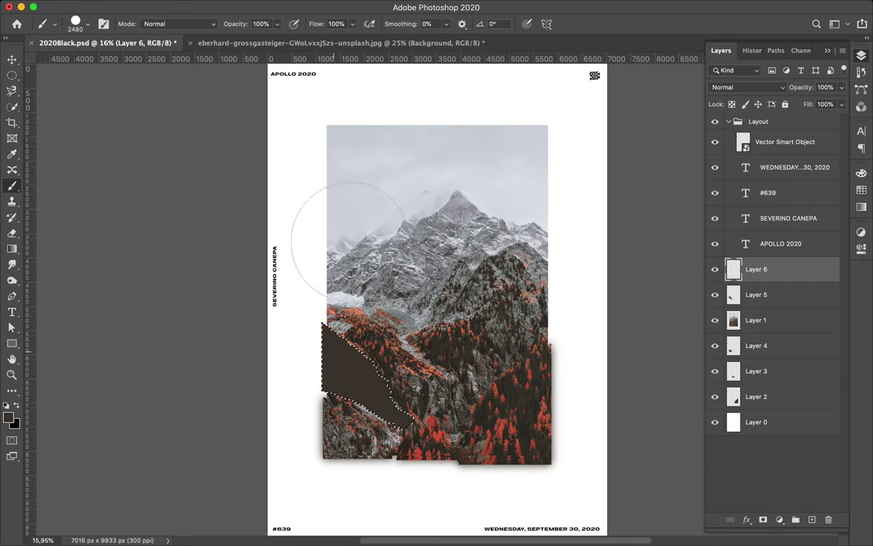
key(m)
click(292, 10)
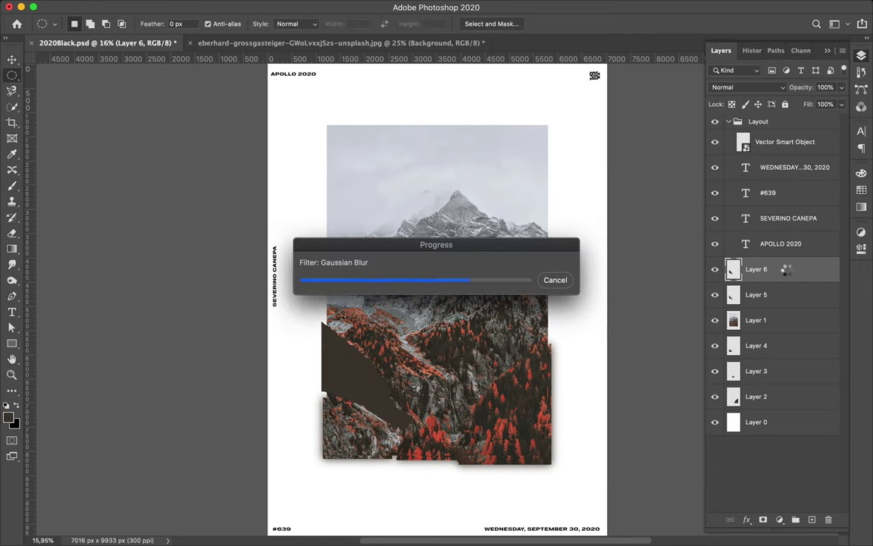
drag(788, 320, 756, 261)
key(Delete)
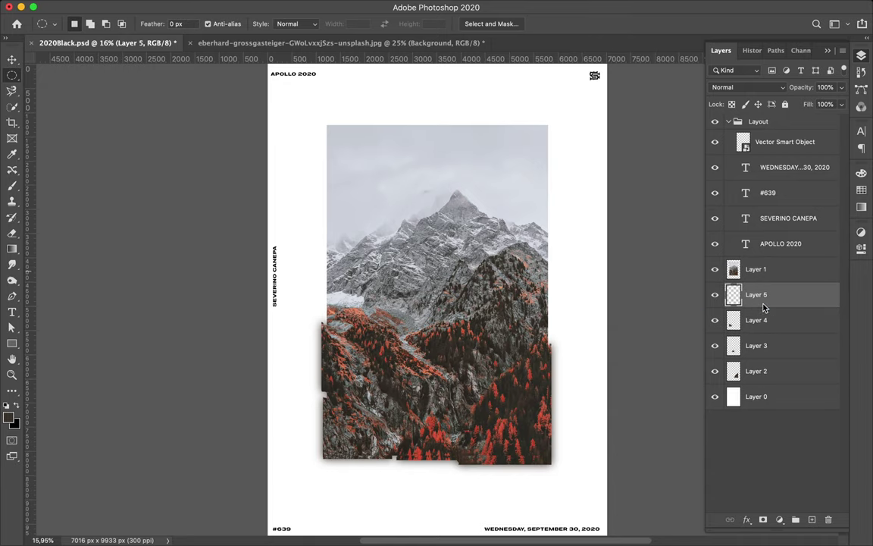
Copy the valley piece along the bottom edge and paint a dark brown shadow for it.
key(l)
click(446, 460)
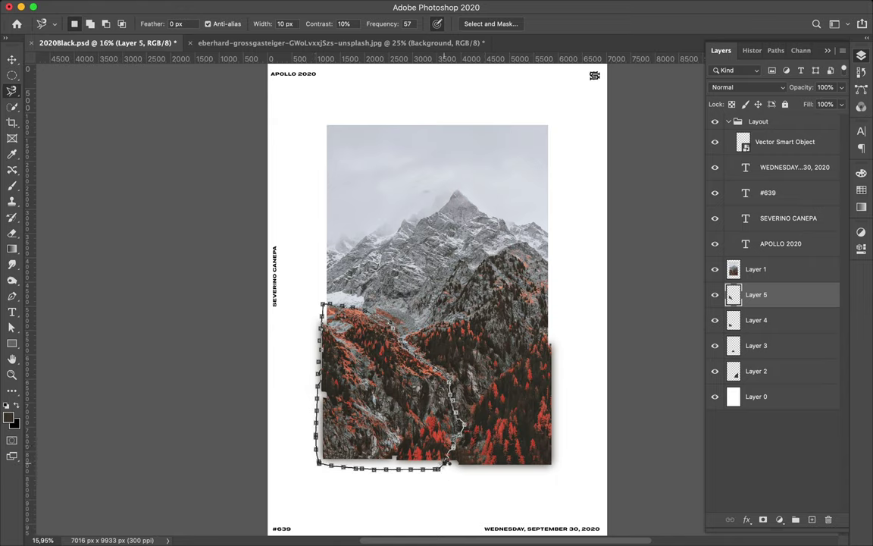
click(447, 461)
key(ctrl+j)
key(ctrl+shift+bracketright)
key(ctrl+alt+shift+n)
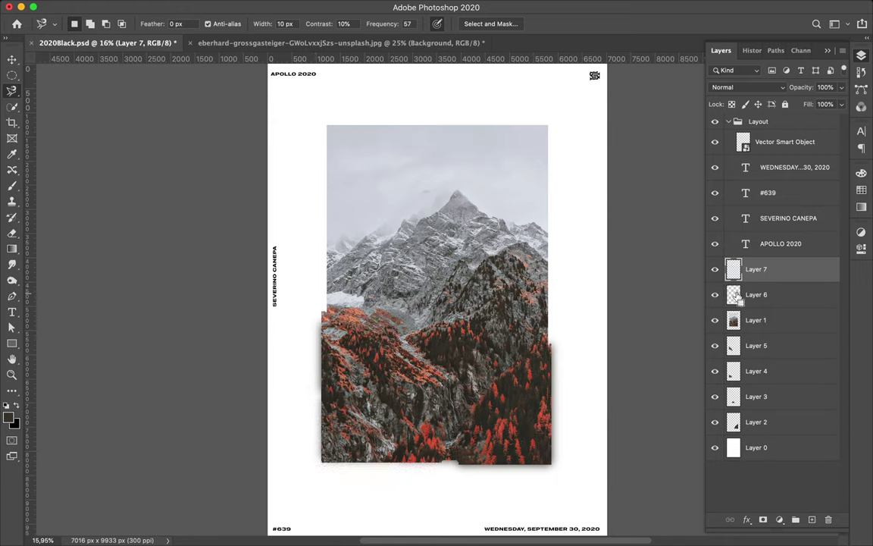
ctrl+click(733, 296)
key(b)
mouse_move(363, 394)
mouse_down()
mouse_move(425, 477)
mouse_move(434, 451)
mouse_up()
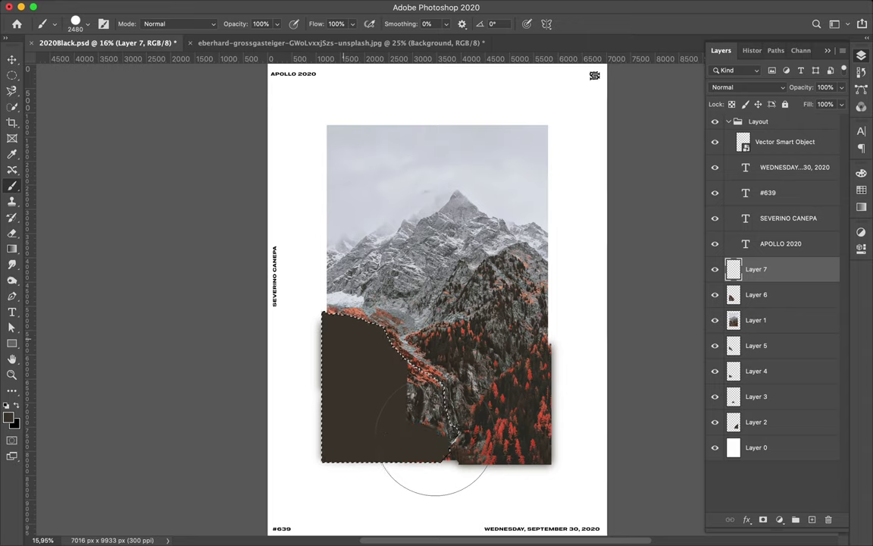
Blur the valley shadow, move it under the piece, and merge them.
key(ctrl+d)
key(m)
click(287, 6)
click(287, 6)
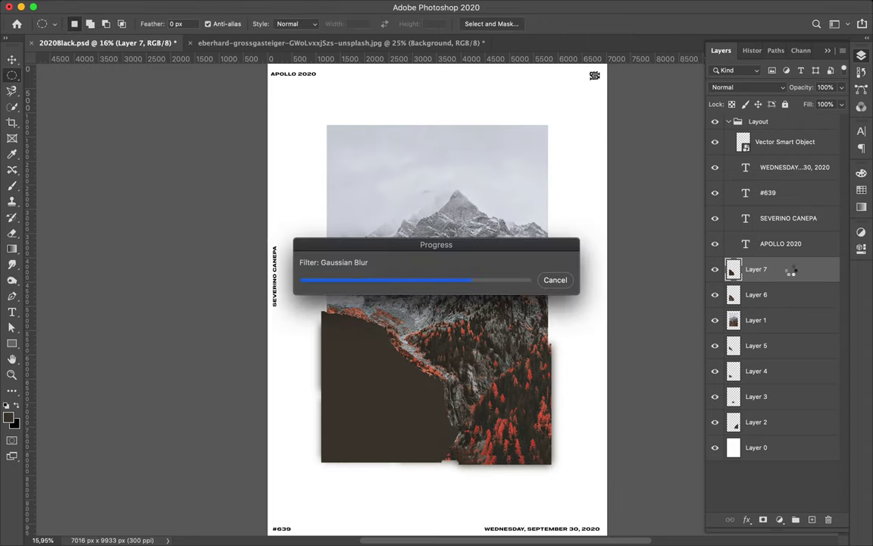
drag(778, 273, 777, 300)
key(ctrl+e)
key(l)
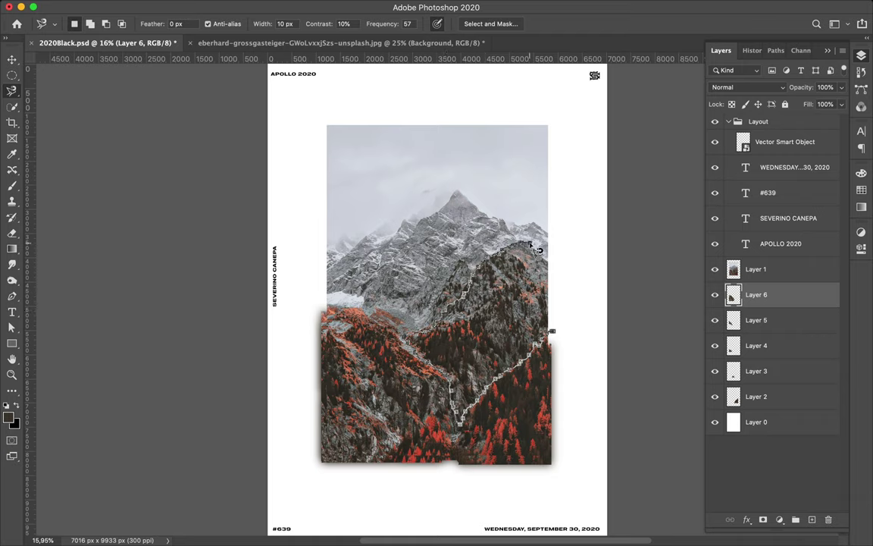
Copy the mountain ridge to its own layer and paint a dark brown shadow shape.
click(552, 331)
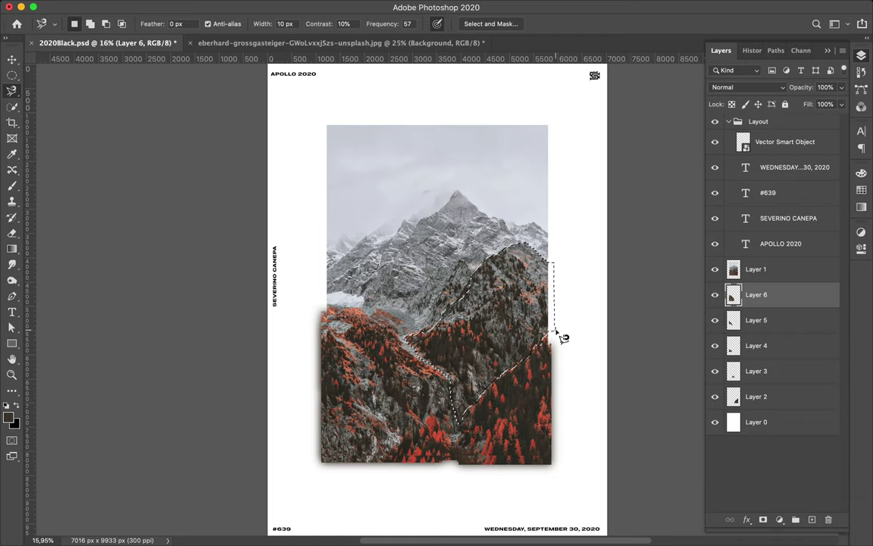
click(780, 269)
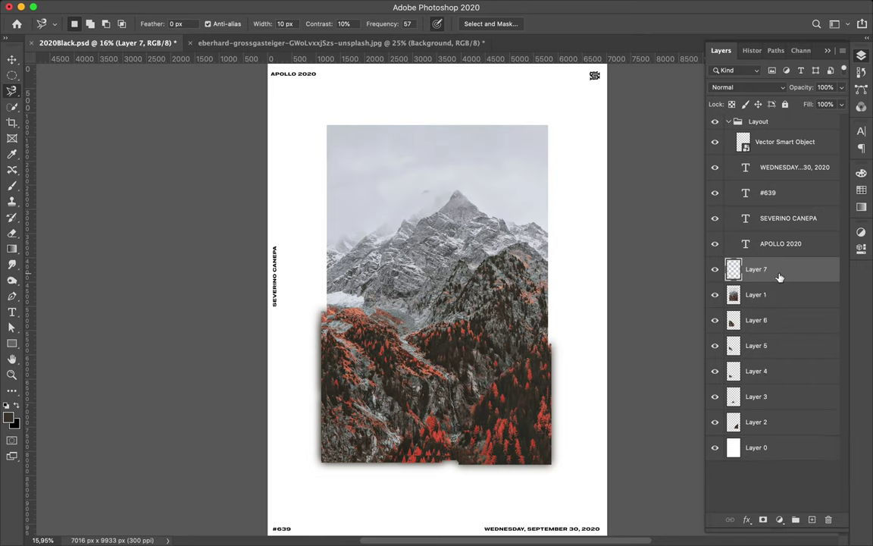
key(ctrl+j)
key(v)
click(811, 519)
key(b)
drag(555, 302, 442, 347)
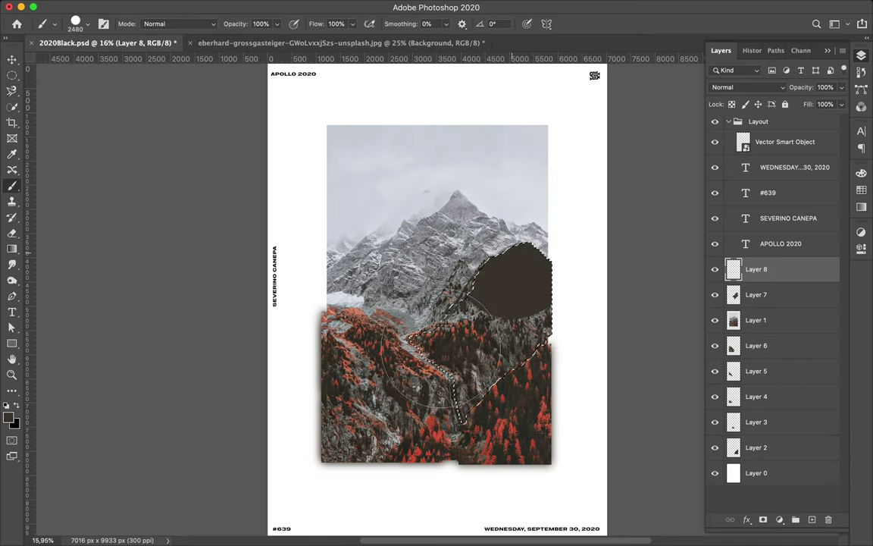
key(ctrl+d)
key(m)
Gaussian-blur the ridge shadow, merge it, and move the ridge under the mountain photo.
click(283, 7)
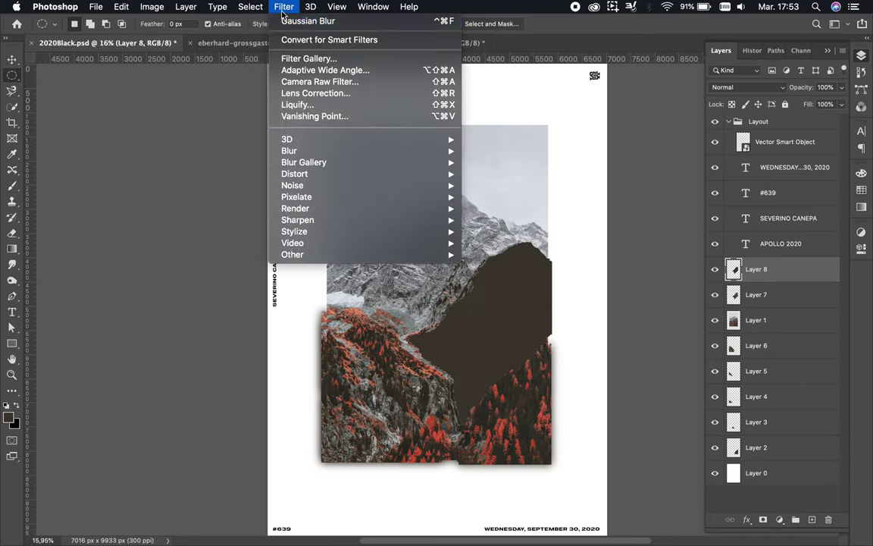
click(291, 21)
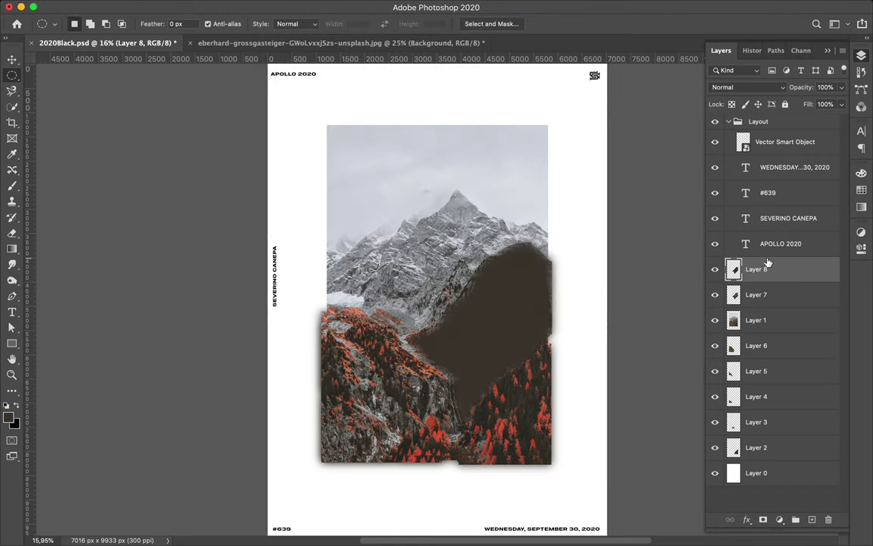
key(Delete)
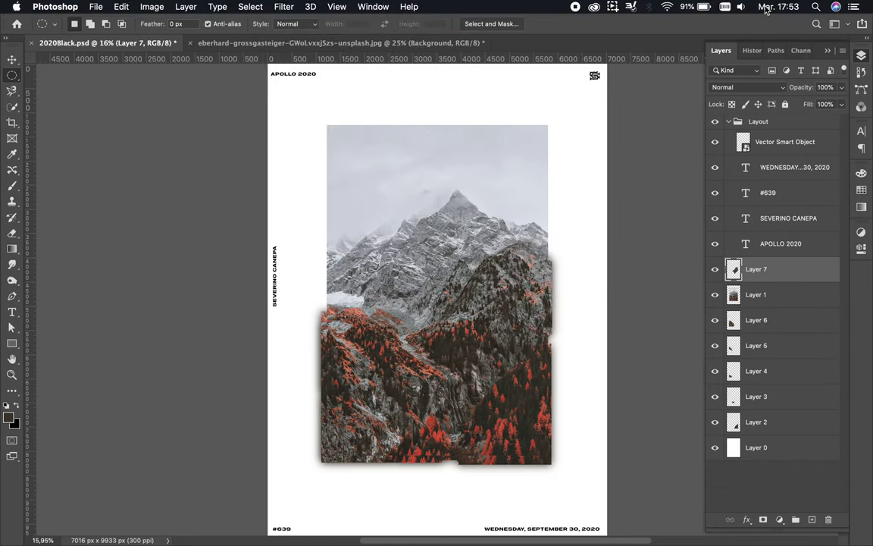
drag(752, 269, 759, 302)
key(v)
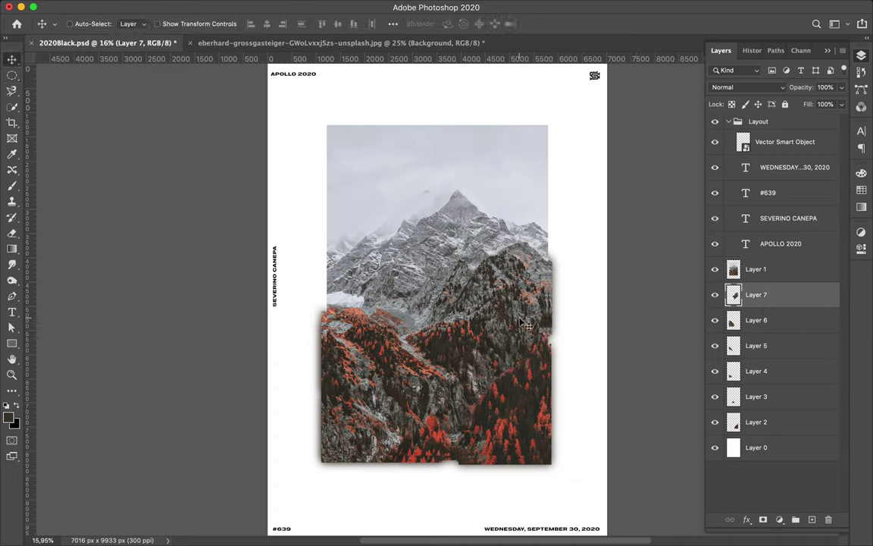
click(749, 273)
Trace the mountain peak, copy it to a layer, and paint and blur a dark shape.
key(l)
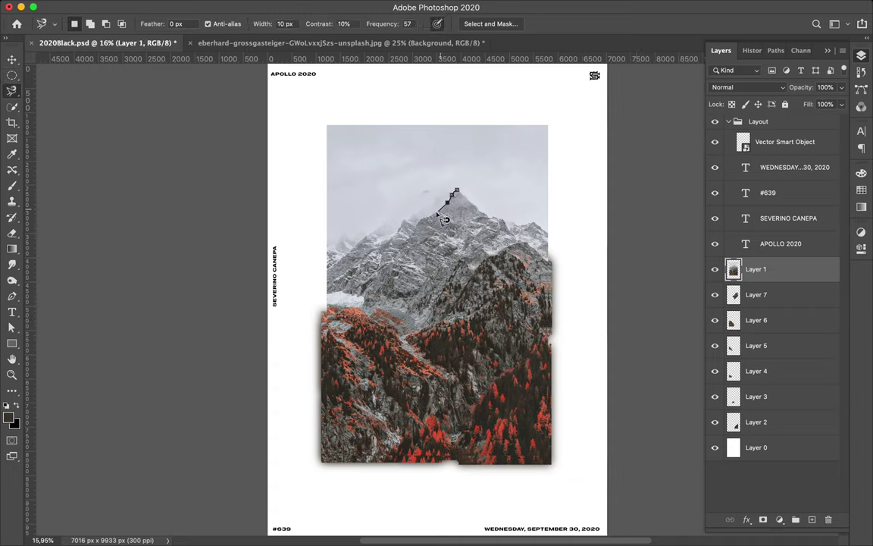
mouse_move(416, 306)
mouse_down()
mouse_move(498, 224)
mouse_move(467, 199)
mouse_up()
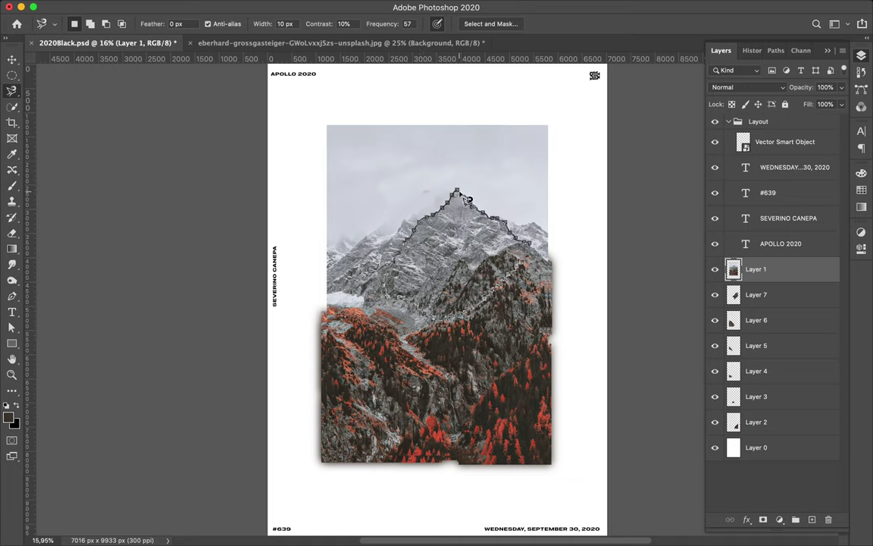
double_click(458, 195)
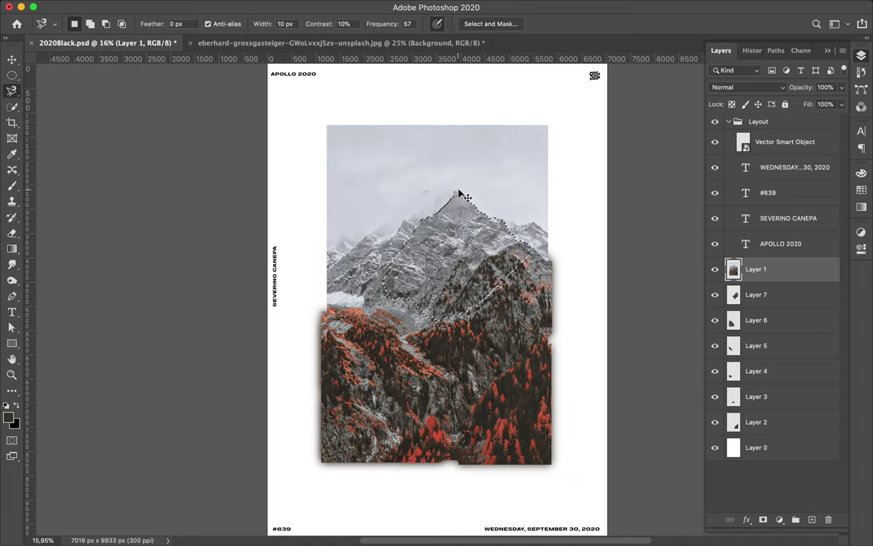
key(ctrl+j)
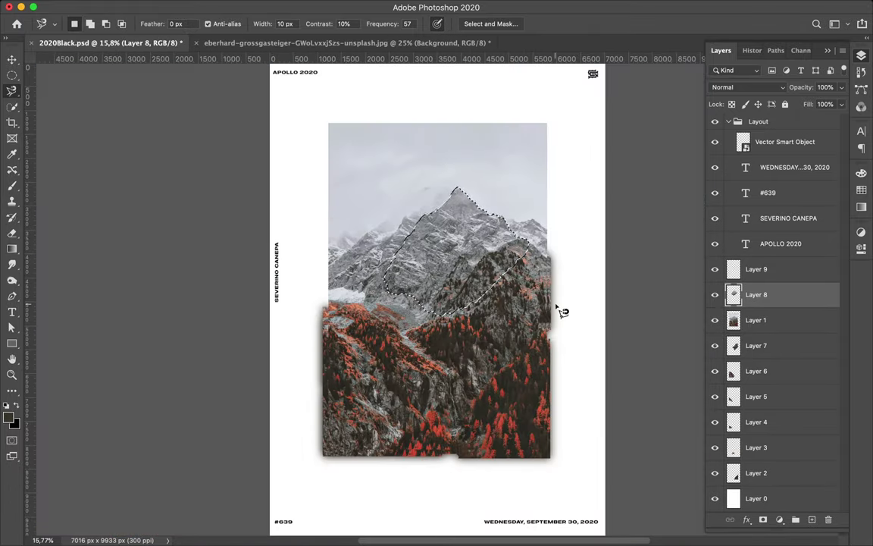
key(b)
drag(498, 188, 439, 257)
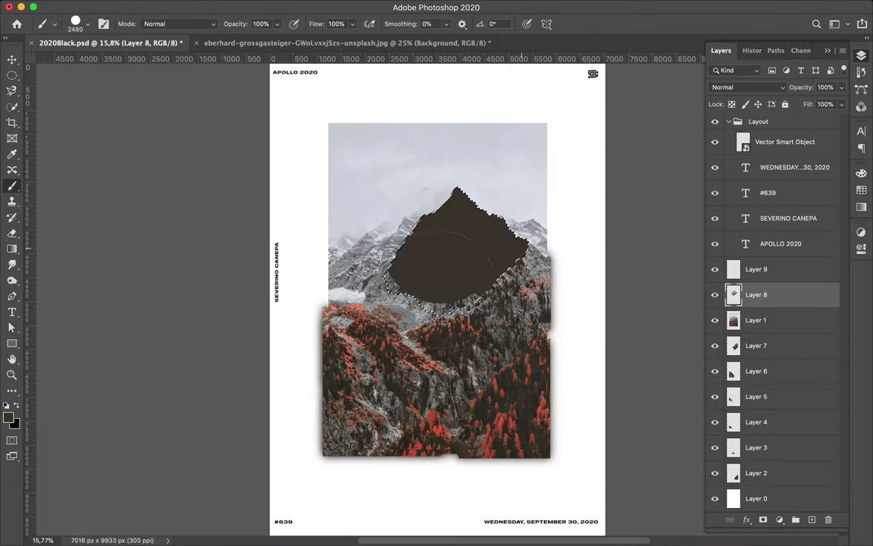
key(m)
click(285, 7)
click(294, 21)
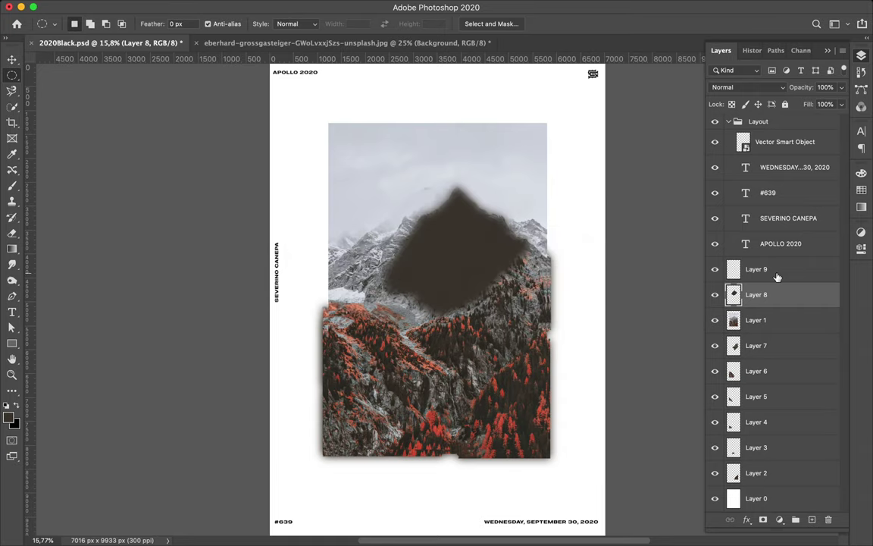
Repaint the peak shadow on the empty layer, blur it, and merge it under the copied peak.
key(ctrl+z)
key(ctrl+z)
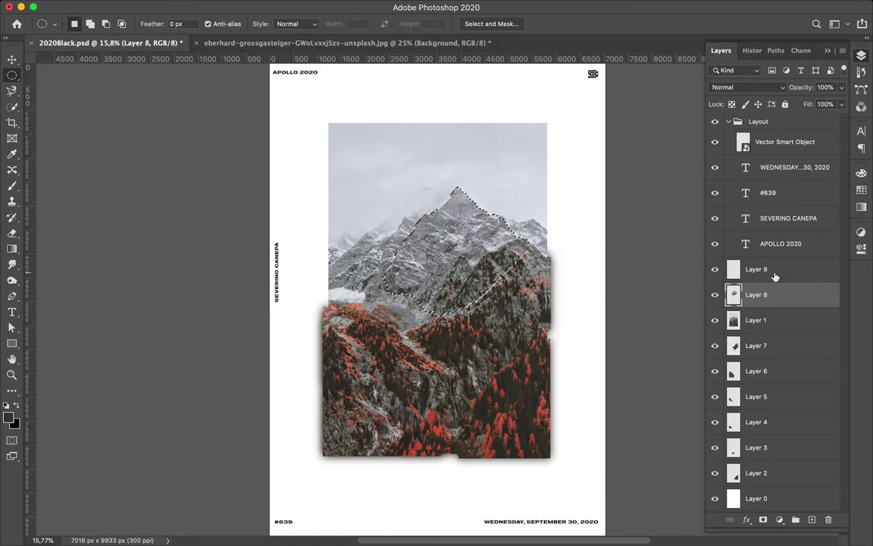
click(774, 272)
key(b)
drag(523, 235, 409, 258)
key(m)
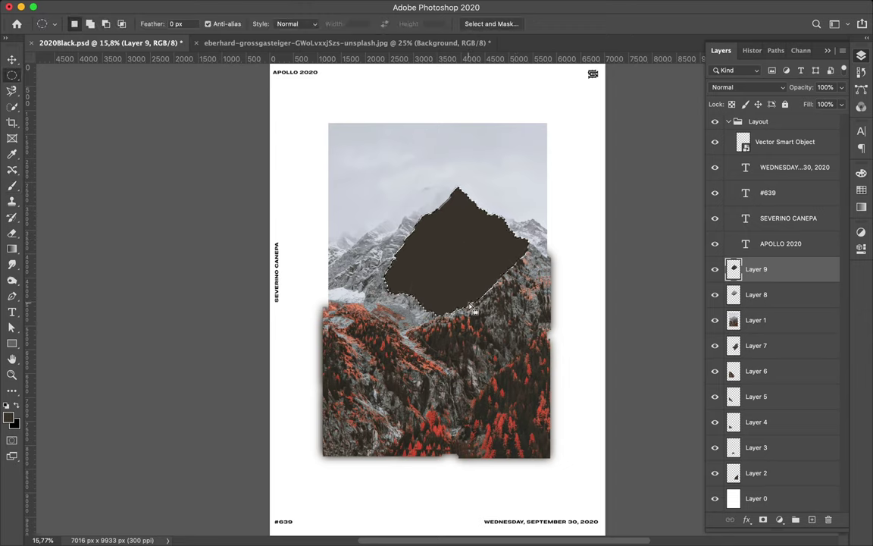
key(ctrl+d)
click(286, 7)
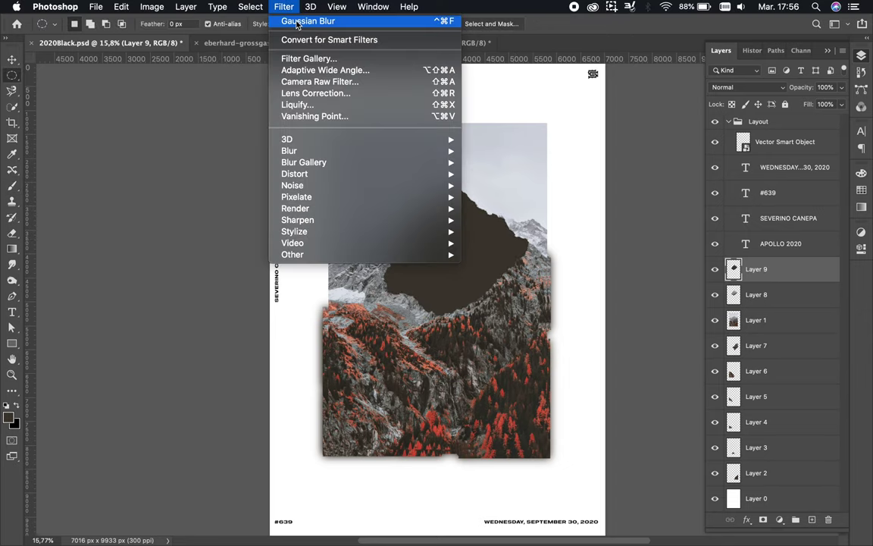
click(307, 21)
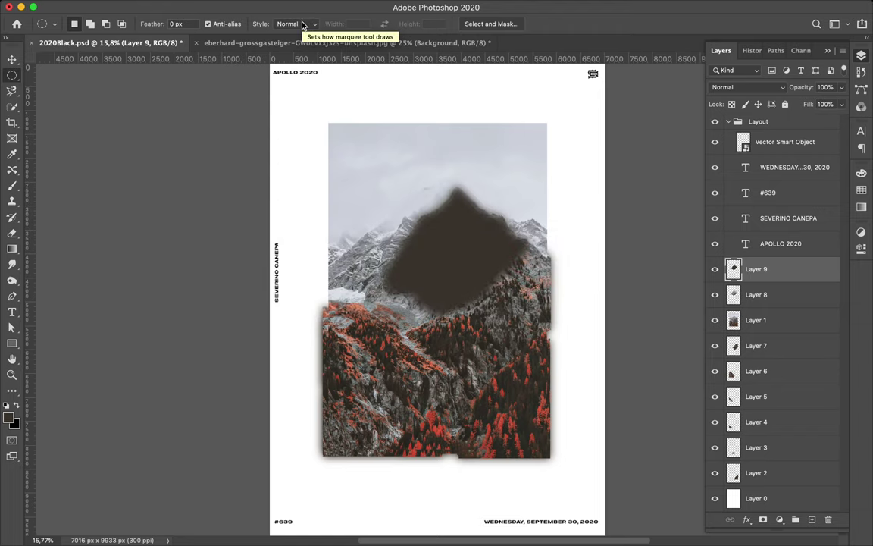
mouse_move(781, 270)
mouse_down()
mouse_move(797, 302)
mouse_move(783, 275)
mouse_up()
key(ctrl+e)
Copy the left ridge to a new layer and paint its dark shadow shape.
key(l)
click(323, 265)
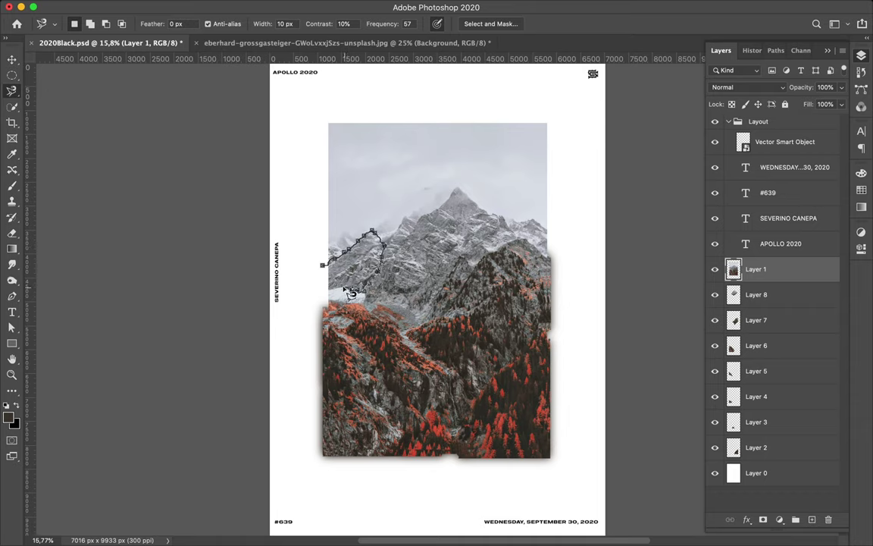
click(323, 266)
key(ctrl+j)
key(ctrl+shift+alt+n)
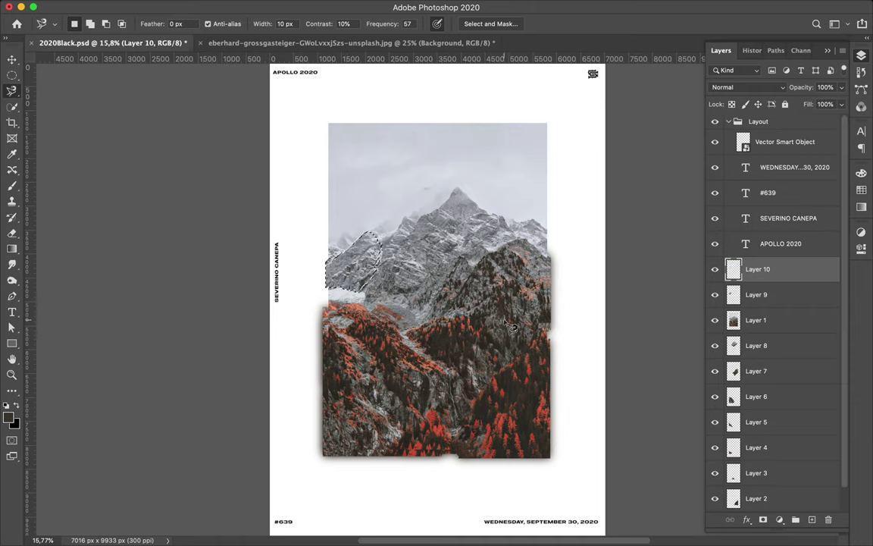
key(b)
drag(362, 269, 341, 220)
key(m)
Blur the left ridge shadow, merge it, and move the ridge below the mountain photo.
click(282, 7)
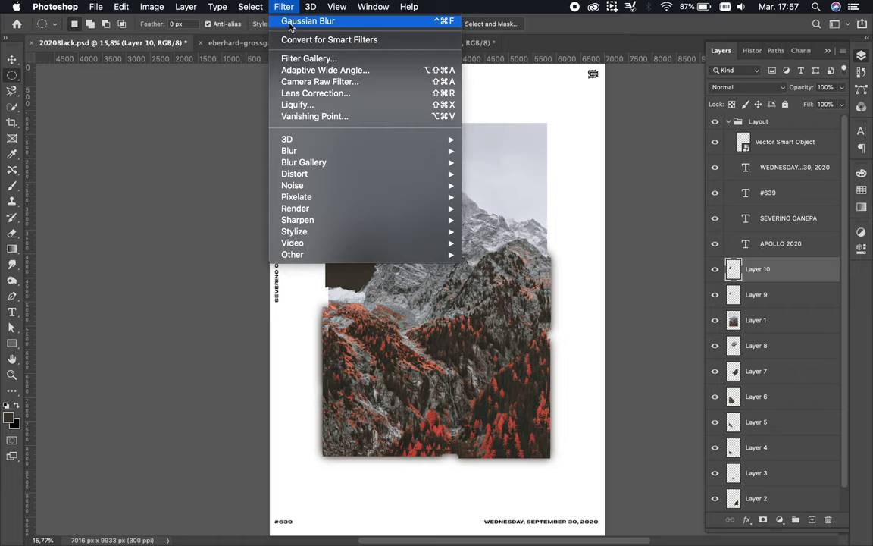
click(288, 23)
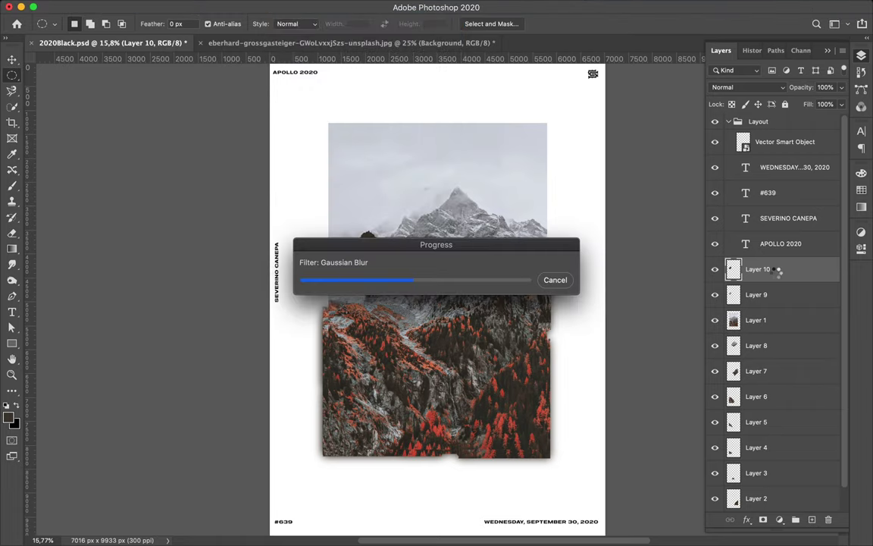
drag(757, 269, 779, 301)
key(ctrl+e)
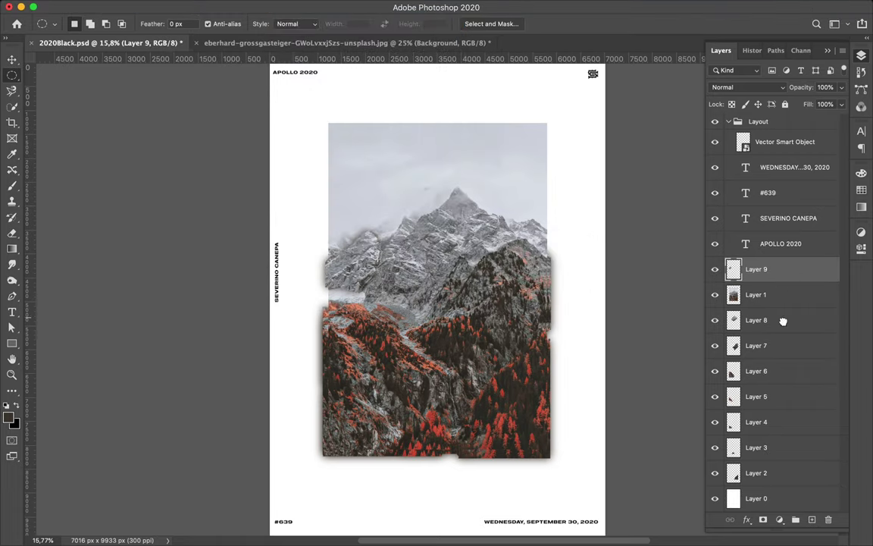
drag(757, 269, 757, 307)
Copy another ridge section to a layer and paint a dark brown shadow chunk.
key(l)
click(362, 306)
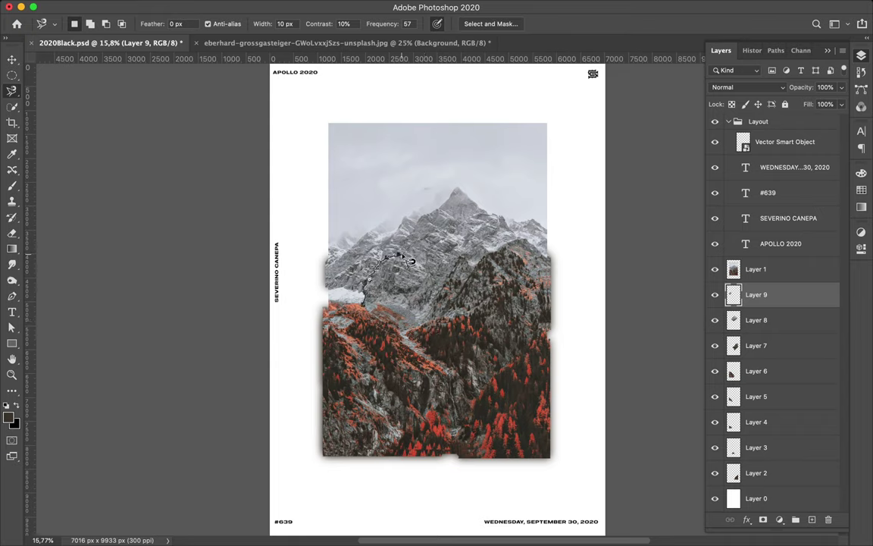
key(Escape)
key(ctrl+j)
key(ctrl+bracketright)
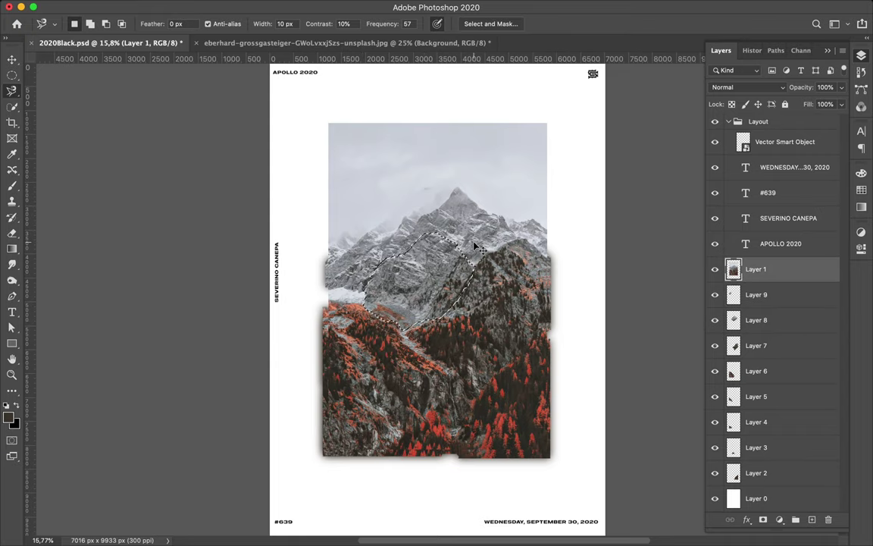
key(v)
key(ctrl+shift+alt+n)
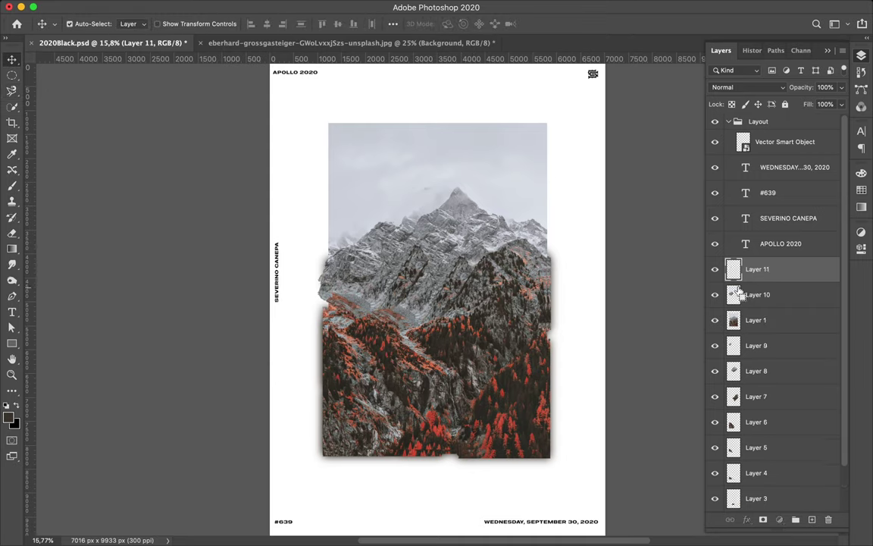
ctrl+click(733, 294)
key(b)
drag(409, 239, 312, 263)
Blur the chunk shadow, merge it with the piece, and move it below the mountain photo.
key(ctrl+d)
key(m)
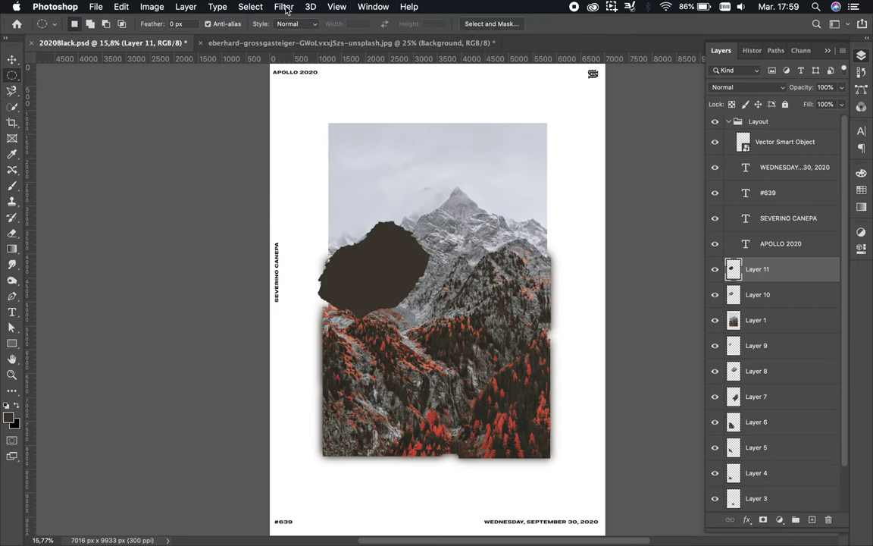
click(283, 7)
click(290, 22)
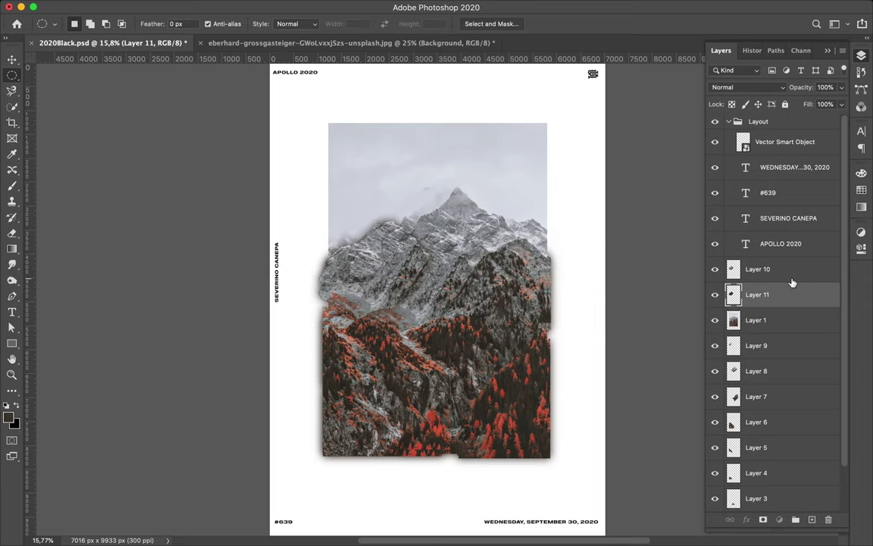
key(ctrl+e)
drag(791, 282, 758, 306)
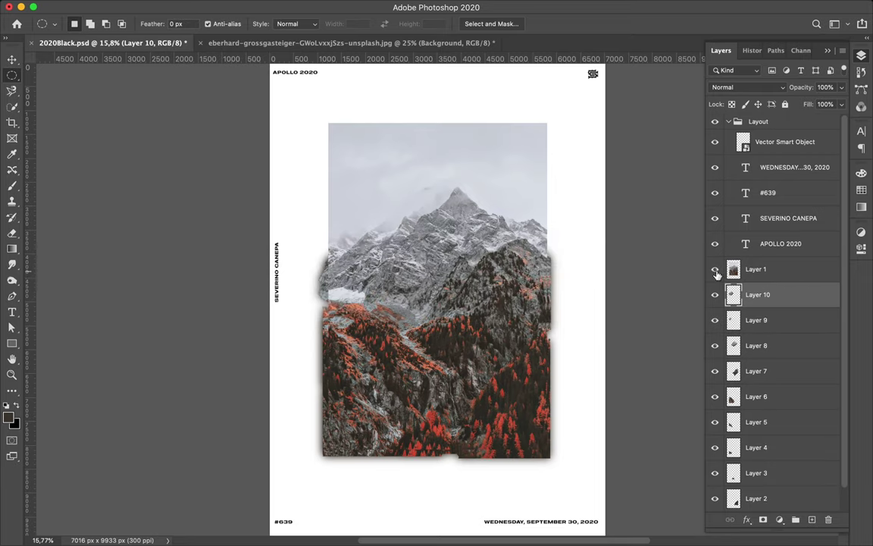
key(l)
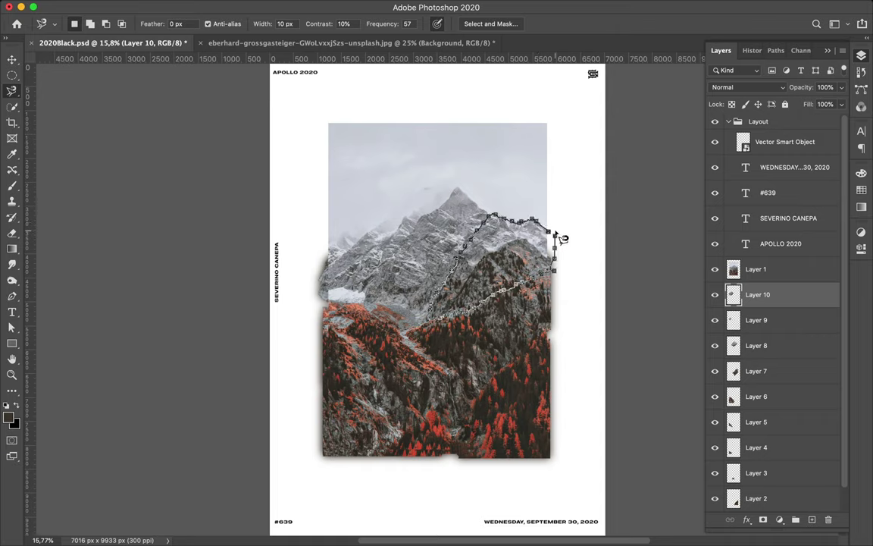
Copy the upper-right ridge to Layer 11 and blur a shadow on Layer 12 beneath it.
click(557, 236)
click(738, 270)
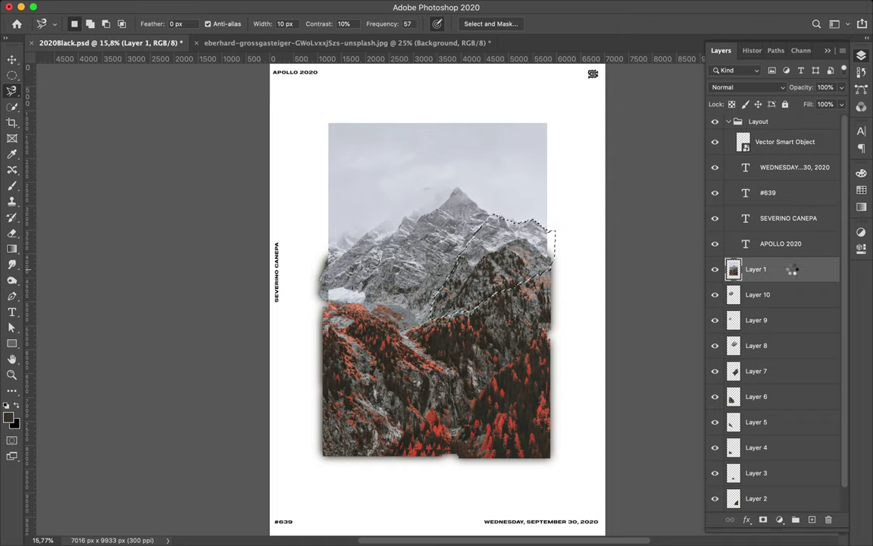
key(ctrl+j)
key(v)
click(813, 520)
key(b)
key(m)
key(ctrl+super+f)
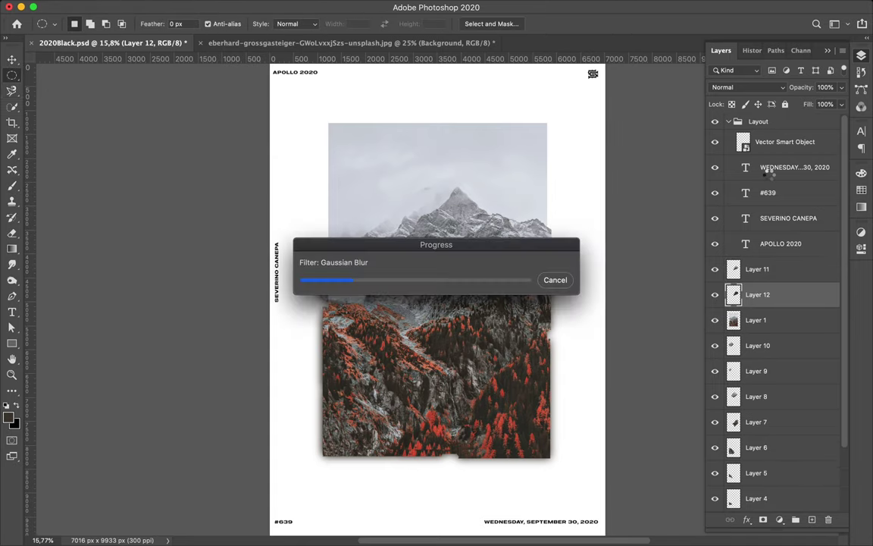
Merge the shadow into the Layer 13 ridge piece and place it beneath the mountain photo.
shift+click(775, 279)
key(super+e)
drag(776, 279, 775, 305)
click(758, 270)
Cut out the summit piece with a blurred dark brown shadow merged beneath it.
key(l)
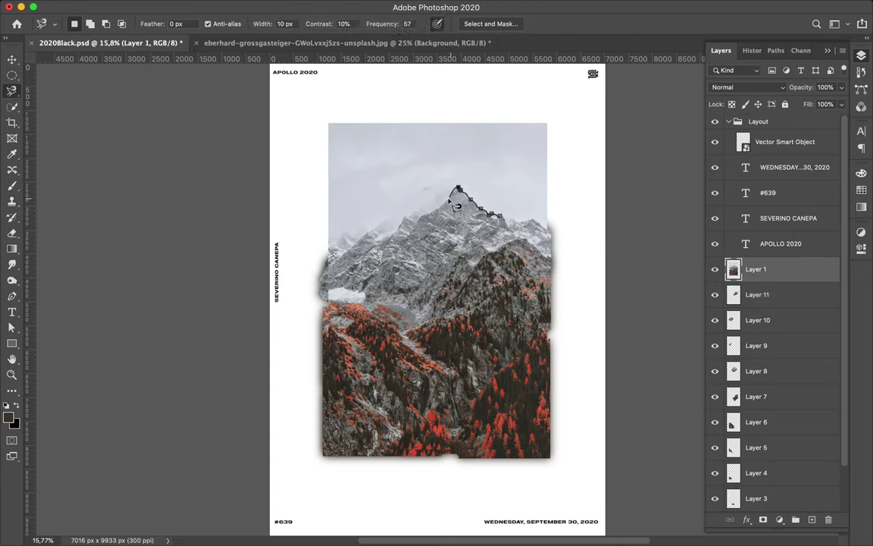
double_click(479, 237)
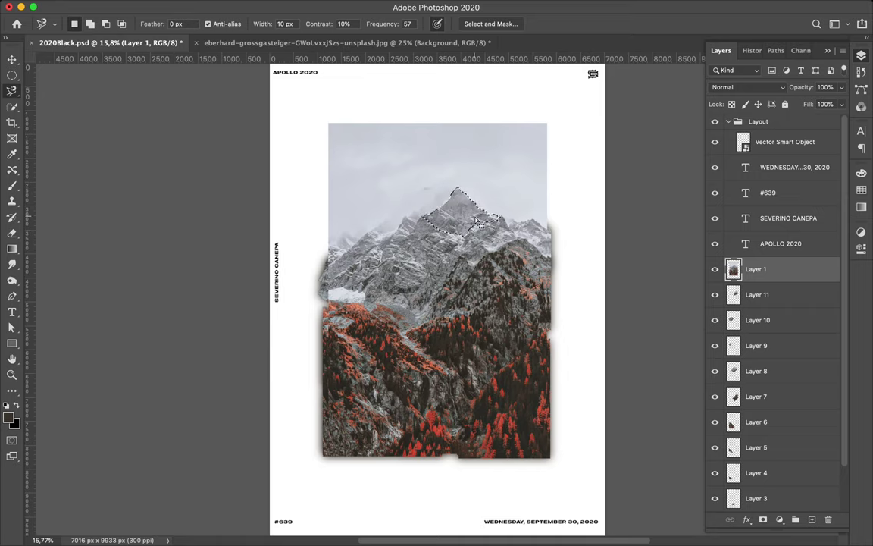
key(super+shift+alt+n)
key(super+shift+alt+n)
key(b)
click(466, 201)
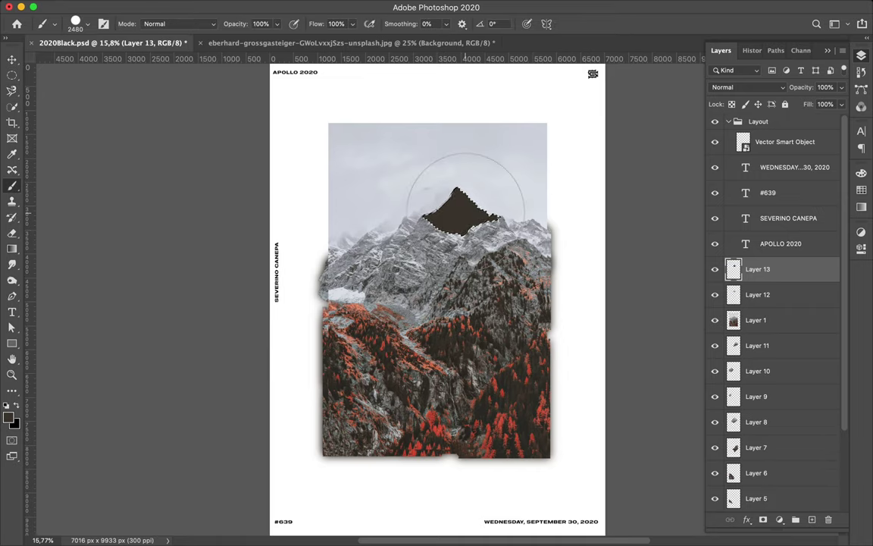
key(super+d)
key(m)
key(ctrl+super+f)
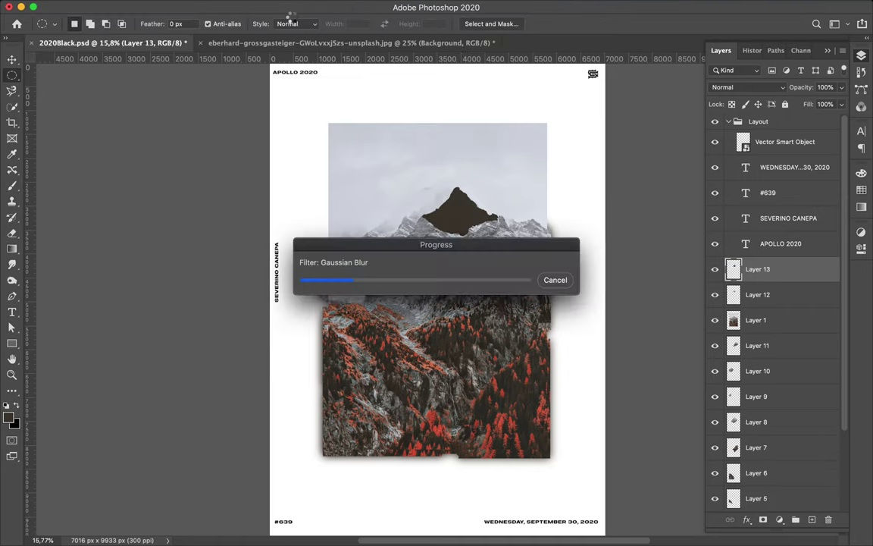
drag(757, 269, 784, 304)
key(super+e)
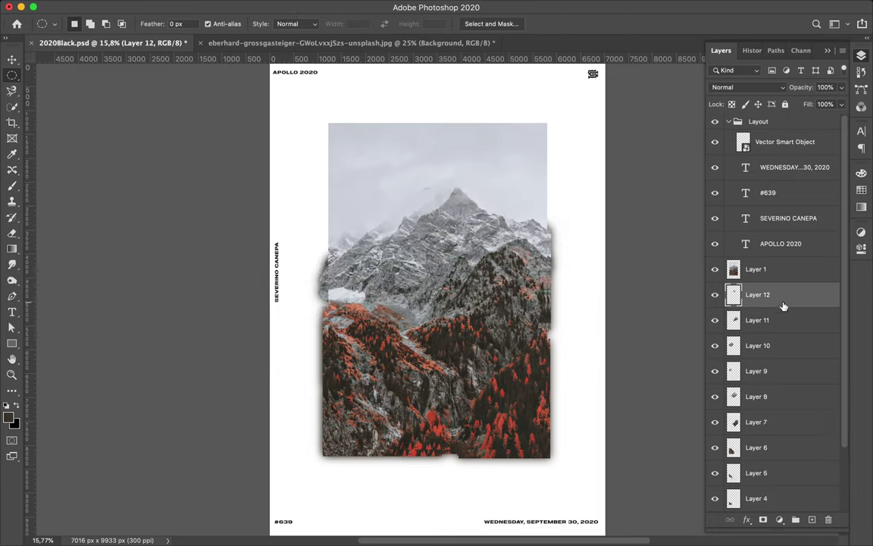
Copy the left ridge piece onto its own layer and paint a dark shadow shape for it.
key(l)
mouse_move(350, 263)
mouse_down()
mouse_move(407, 226)
mouse_move(351, 294)
mouse_up()
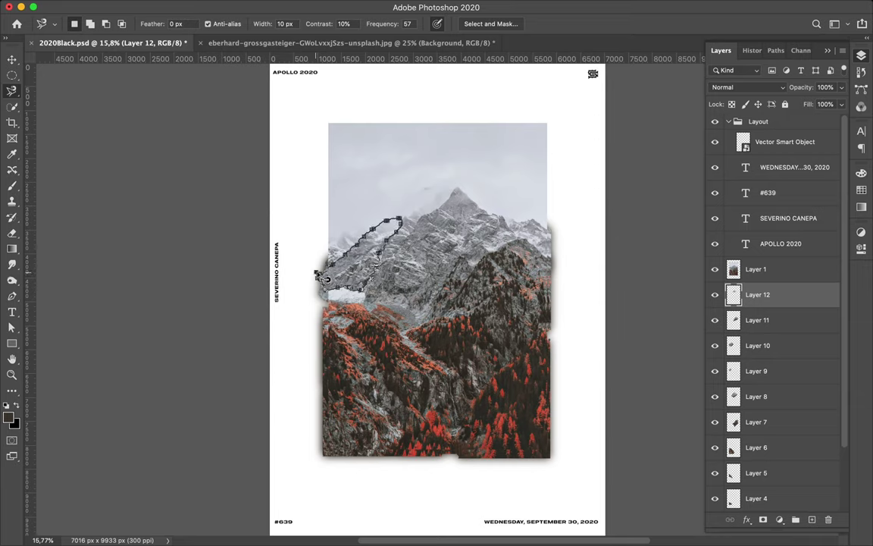
click(324, 279)
click(755, 269)
key(ctrl+j)
click(810, 520)
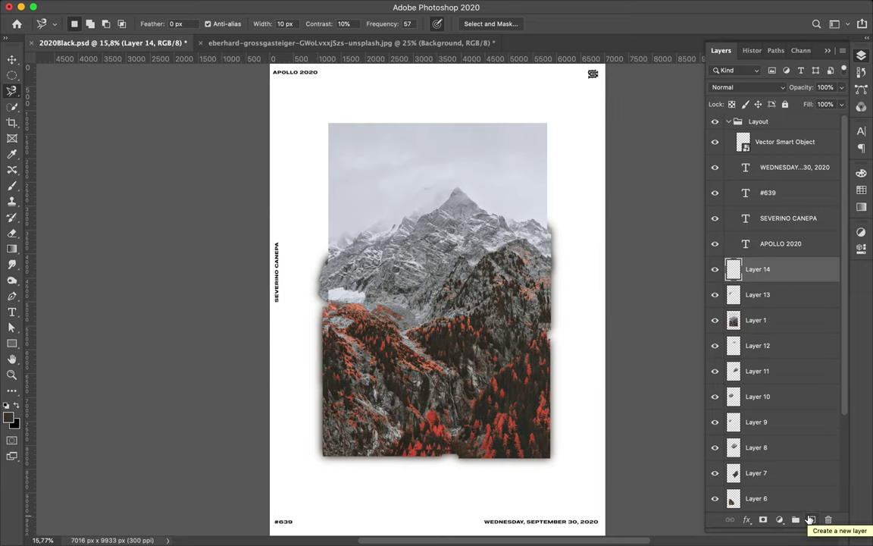
ctrl+click(734, 295)
key(b)
key(m)
click(341, 216)
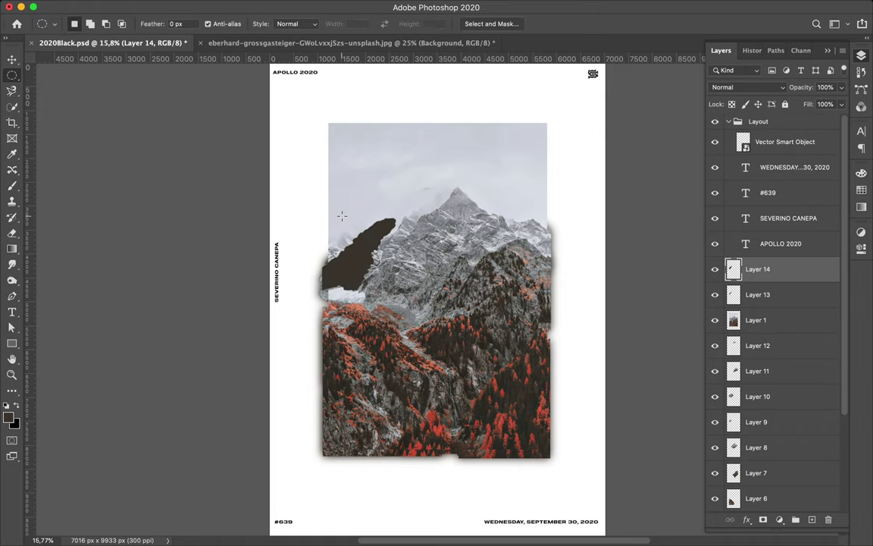
mouse_move(290, 6)
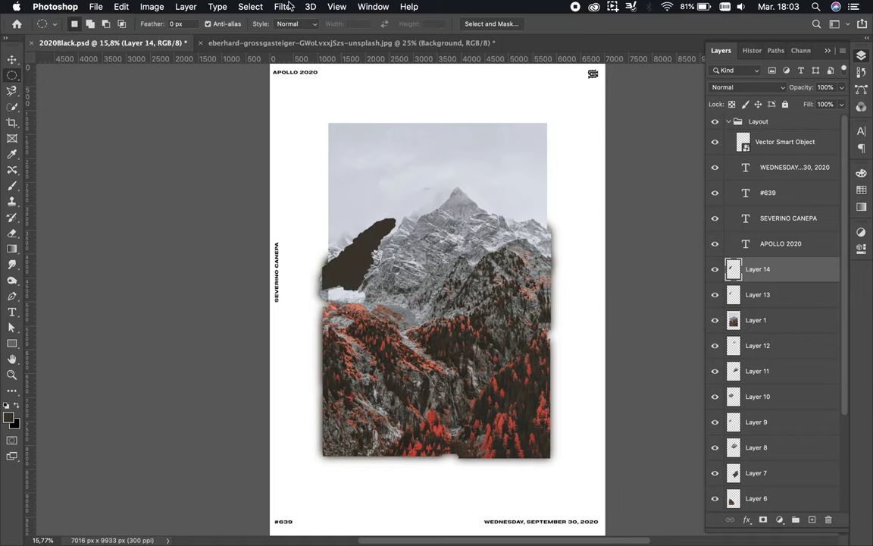
Blur the dark ridge shadow and restack the mountain photo above the new pieces.
click(272, 6)
click(284, 24)
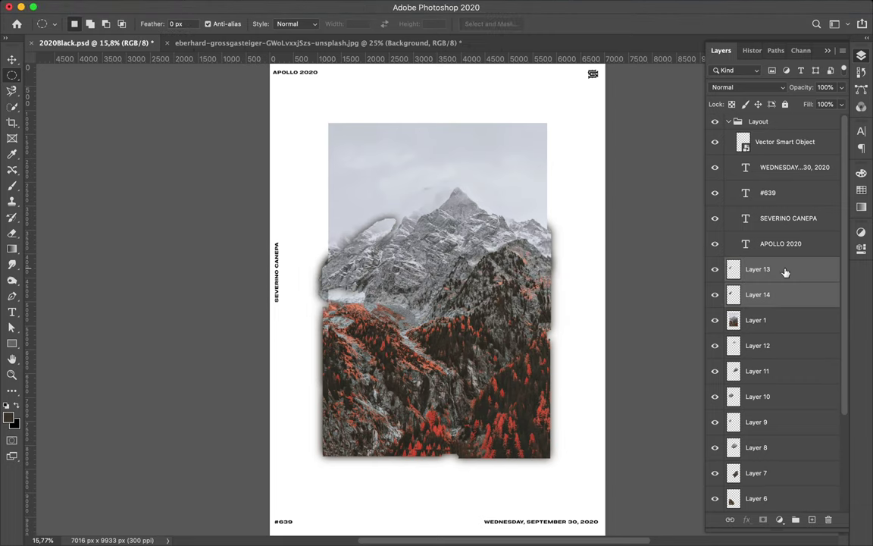
drag(757, 273, 781, 306)
click(757, 269)
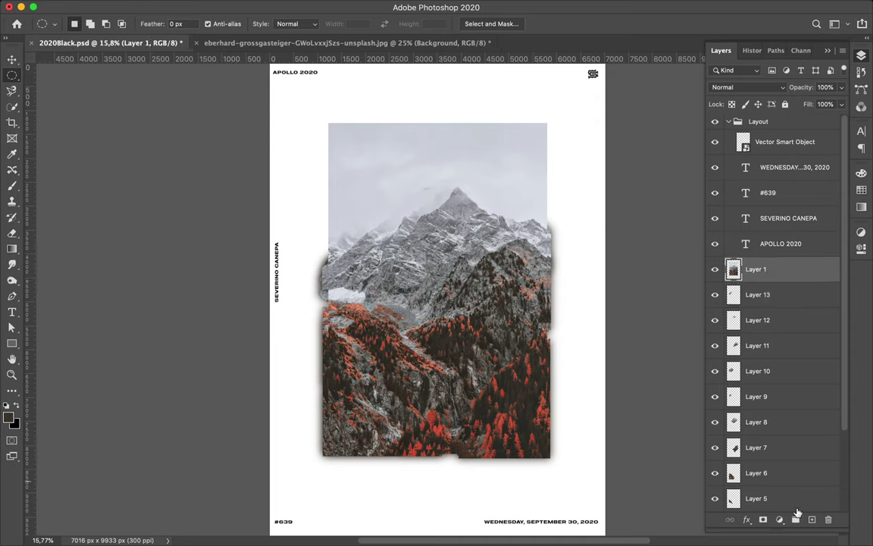
Fill a new layer dark brown inside the photo outline and place it beneath the mountain photo.
key(super+shift+alt+n)
super+click(733, 295)
key(b)
drag(340, 166, 390, 168)
mouse_move(547, 162)
mouse_down()
mouse_move(501, 157)
mouse_move(516, 458)
mouse_move(311, 419)
mouse_move(383, 212)
mouse_move(399, 475)
mouse_move(424, 436)
mouse_up()
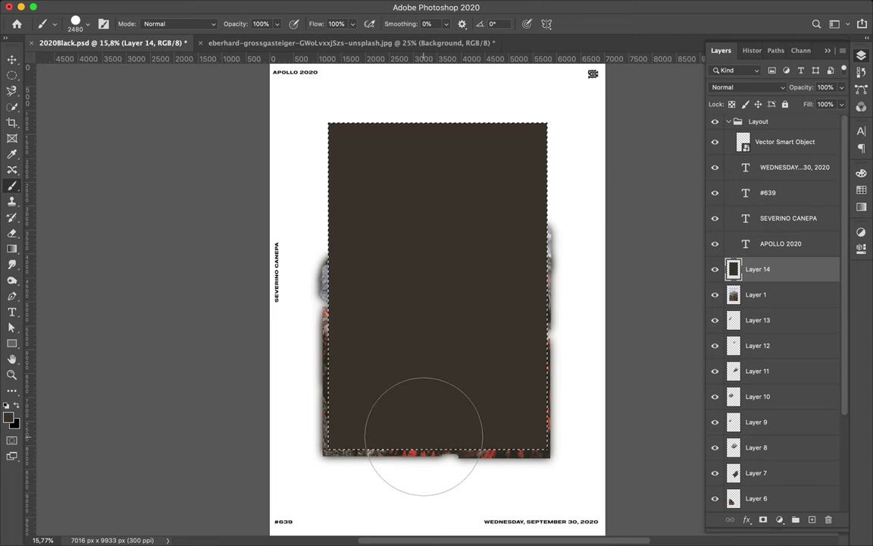
key(m)
key(super+d)
drag(758, 269, 758, 303)
Trace a diamond on the mountain photo with the Magnetic Lasso and copy it to its own layer.
scroll(437, 303, up, 2)
click(756, 269)
key(l)
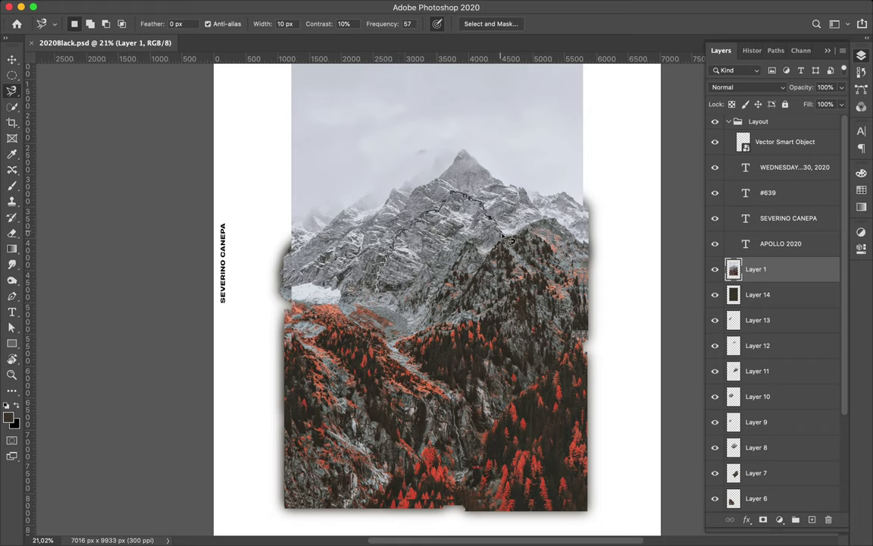
click(381, 294)
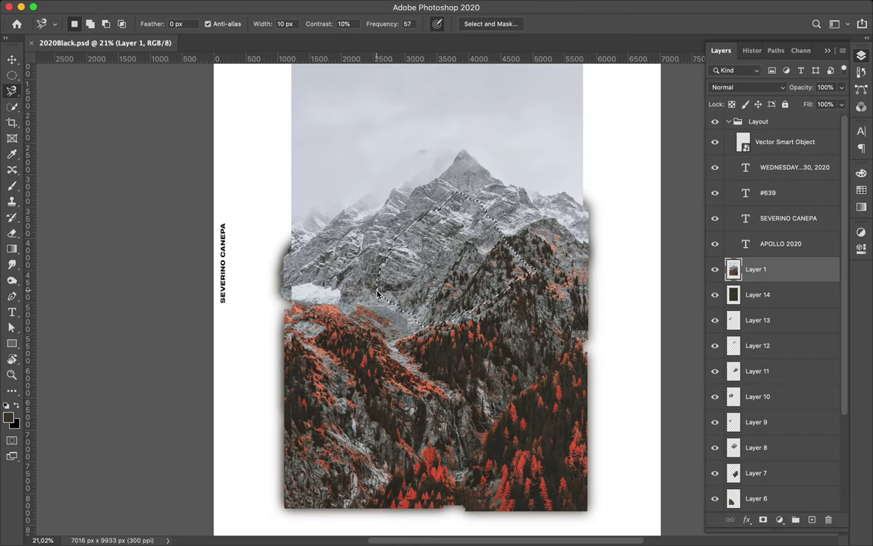
key(super+j)
Paint a dark brown diamond shadow on a new layer and apply a Gaussian Blur.
key(shift+super+alt+n)
key(shift+super+d)
key(b)
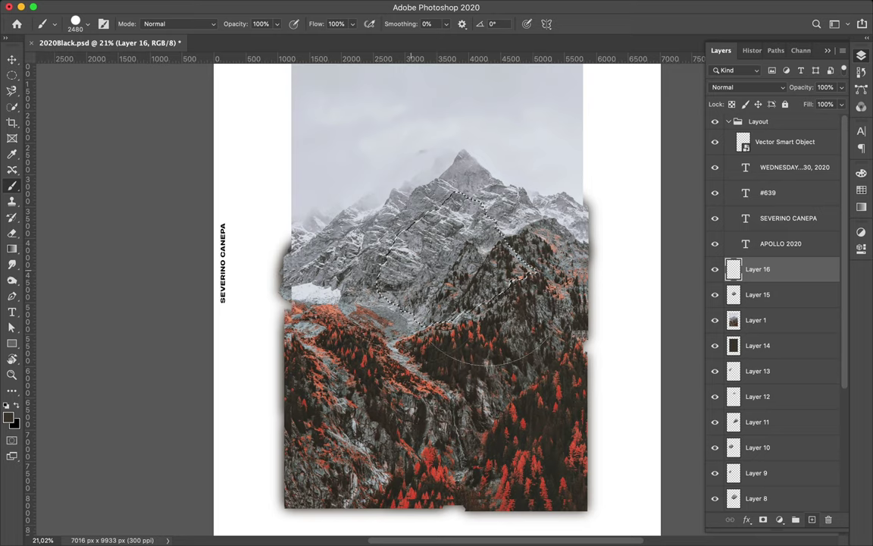
drag(371, 250, 404, 262)
key(super+d)
key(m)
click(304, 7)
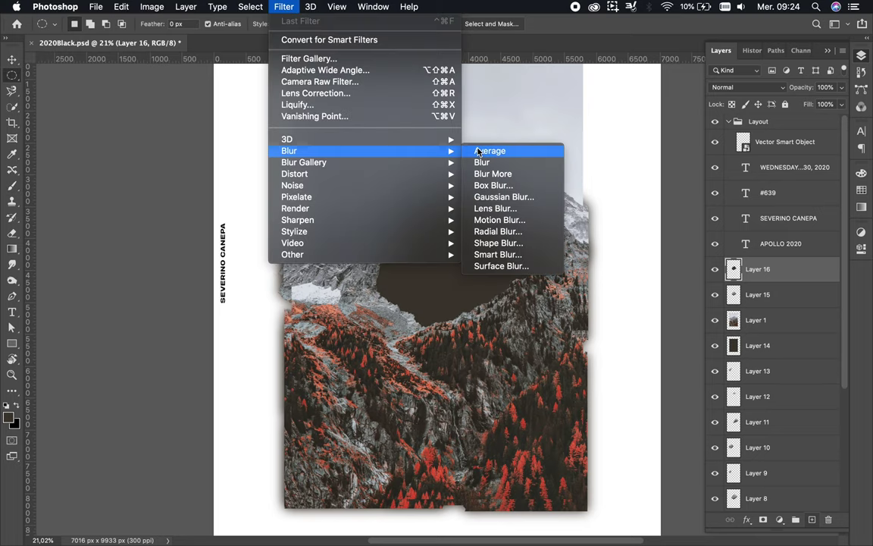
click(500, 204)
click(719, 88)
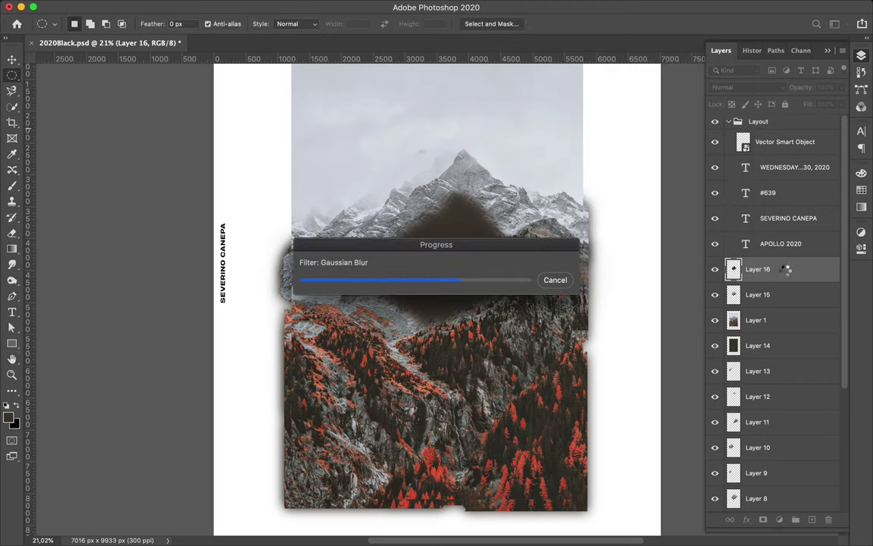
Move the blurred shadow below the diamond, then delete it and hide the full photo.
drag(765, 269, 774, 307)
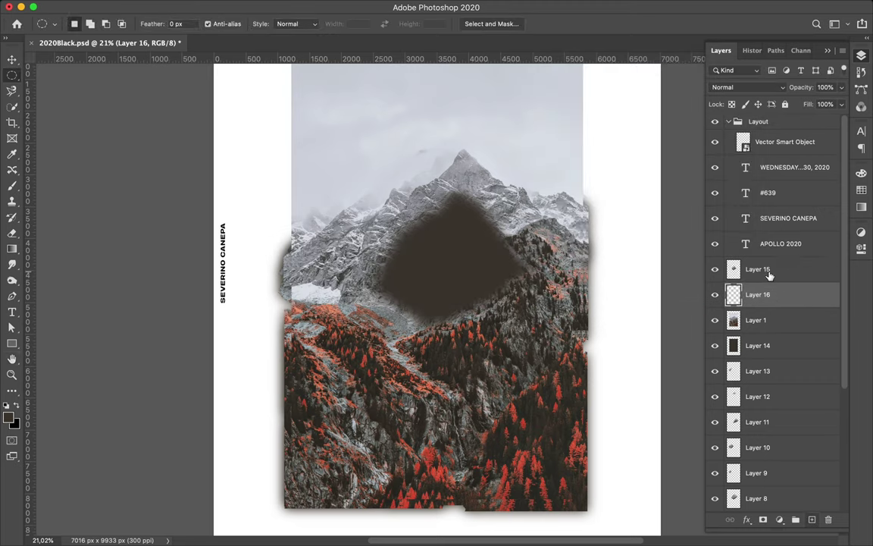
key(Delete)
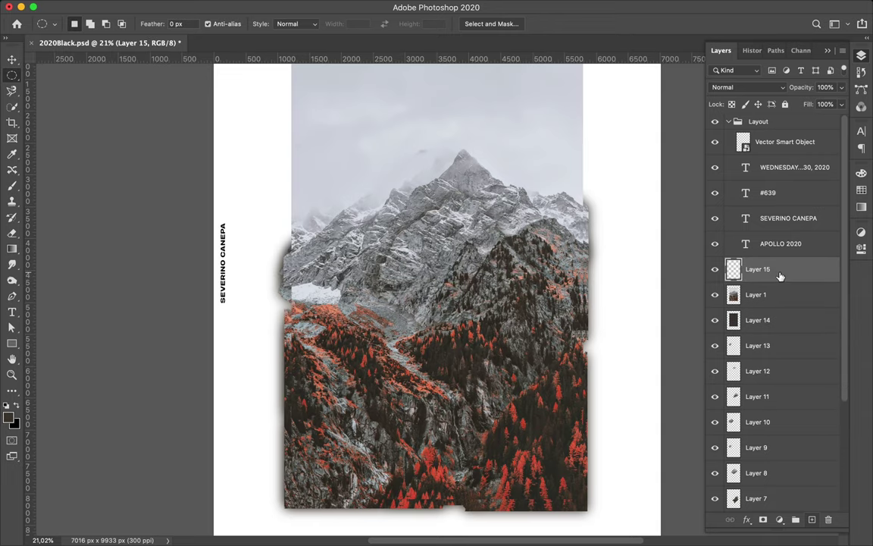
click(714, 320)
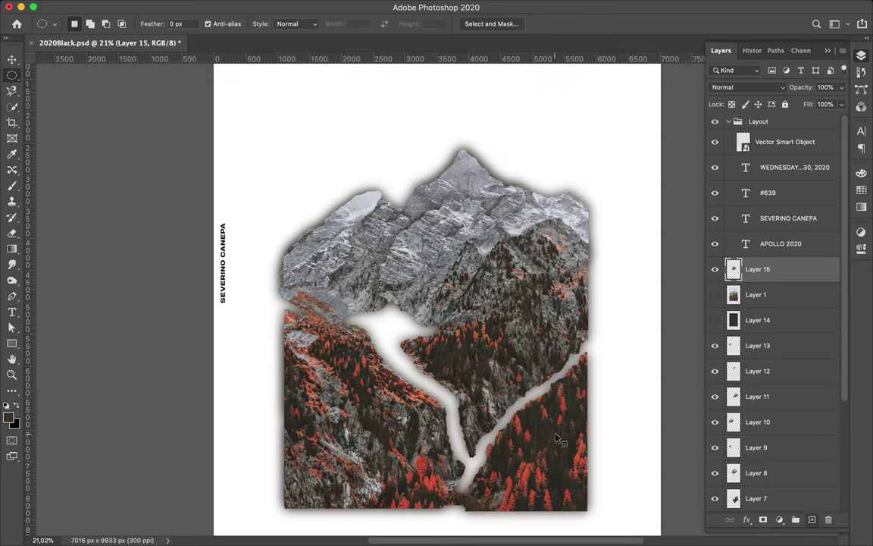
Hide the dark backing layer, move the forest piece top-left, and duplicate it lower right.
scroll(773, 379, down, 5)
click(756, 499)
key(v)
drag(529, 439, 362, 163)
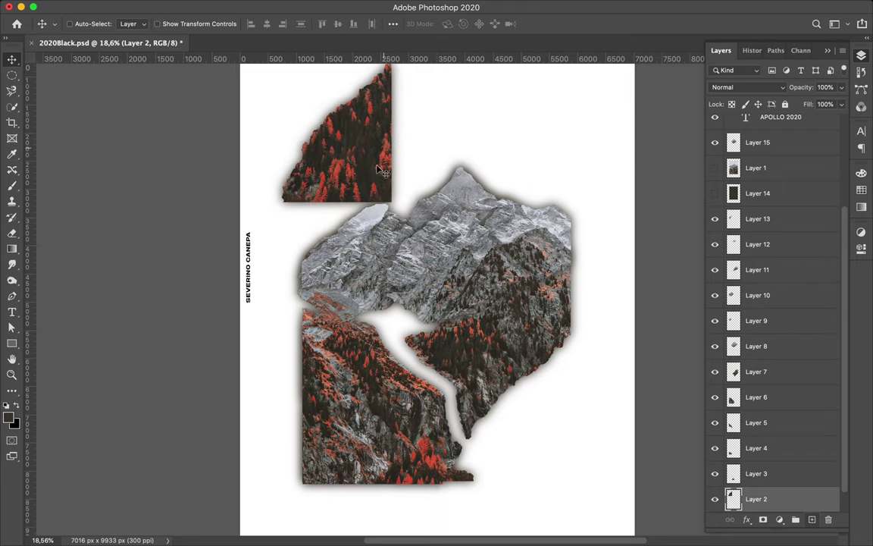
mouse_move(419, 187)
mouse_down()
mouse_move(387, 199)
mouse_move(517, 331)
mouse_move(557, 459)
mouse_up()
Move the dark rock piece to the top and shift the grey mountain and rock pieces.
ctrl+click(494, 384)
drag(494, 384, 455, 189)
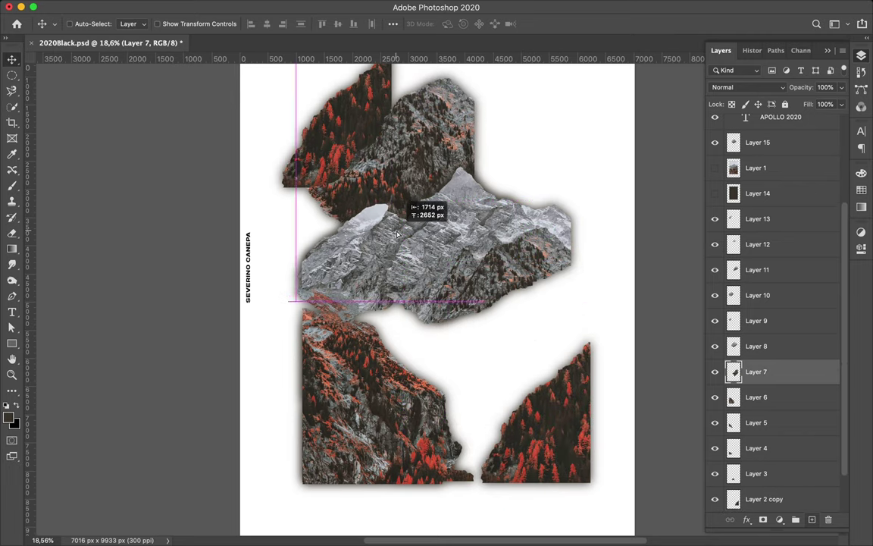
ctrl+click(454, 189)
scroll(468, 203, up, 2)
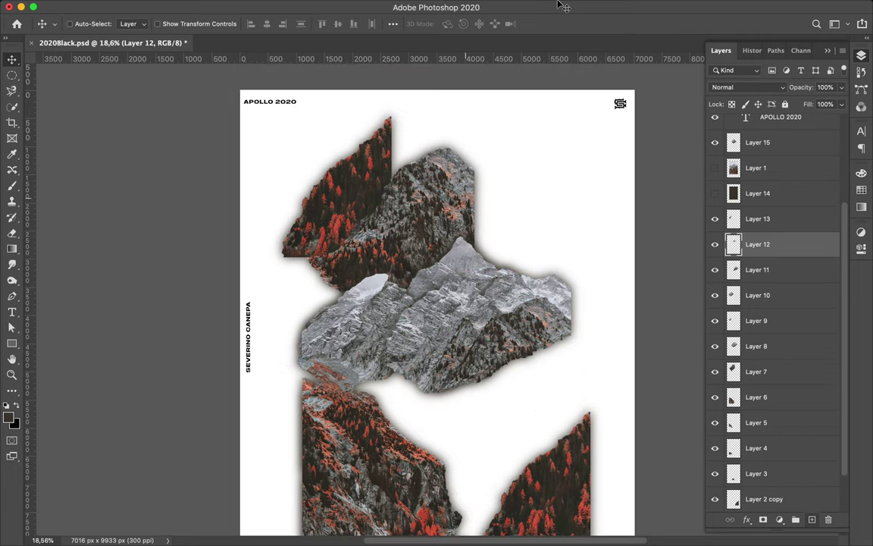
scroll(454, 227, down, 2)
drag(485, 250, 439, 121)
mouse_move(484, 357)
mouse_down()
mouse_move(424, 303)
mouse_move(485, 349)
mouse_up()
Add a Layer 6 copy, move the Layer 13 rock up-left, and restack Layers 8 and 13 lower.
drag(757, 345, 768, 461)
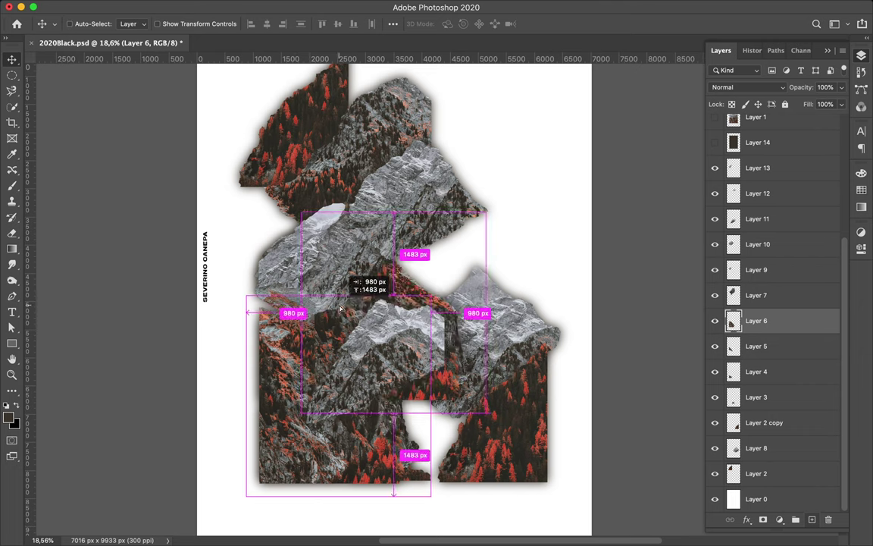
drag(493, 345, 406, 157)
scroll(407, 236, up, 2)
drag(485, 212, 470, 239)
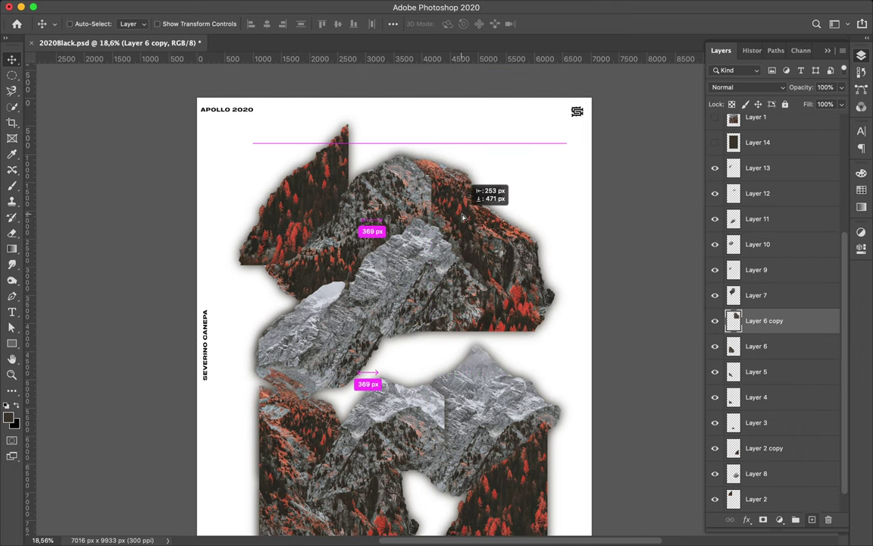
scroll(468, 227, down, 1)
ctrl+click(297, 273)
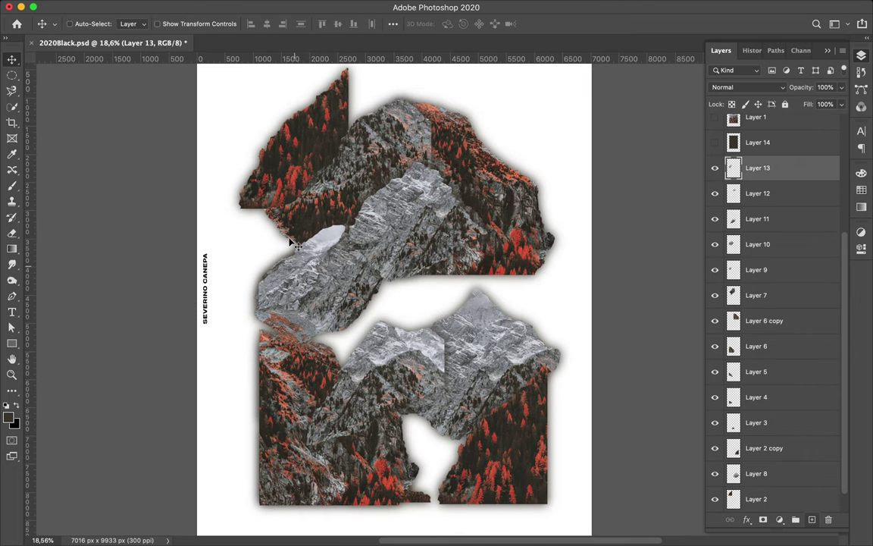
drag(295, 244, 278, 181)
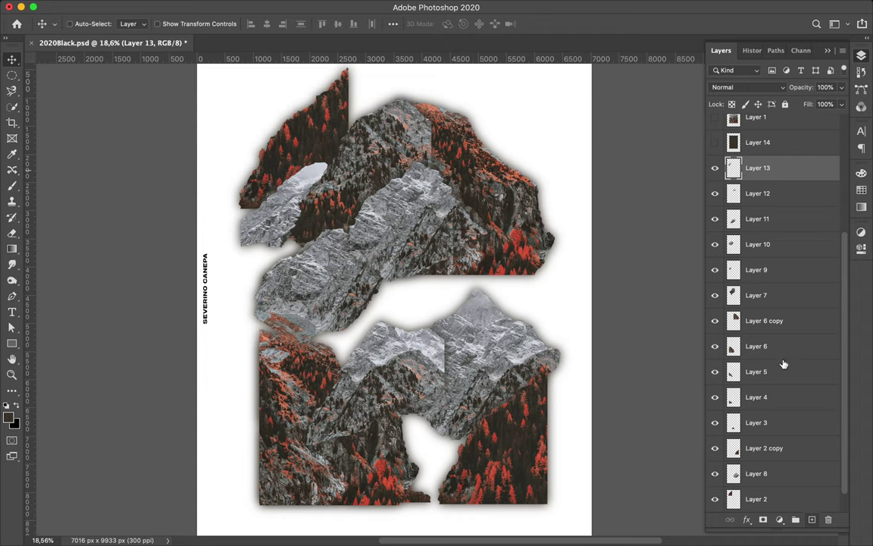
drag(783, 365, 784, 362)
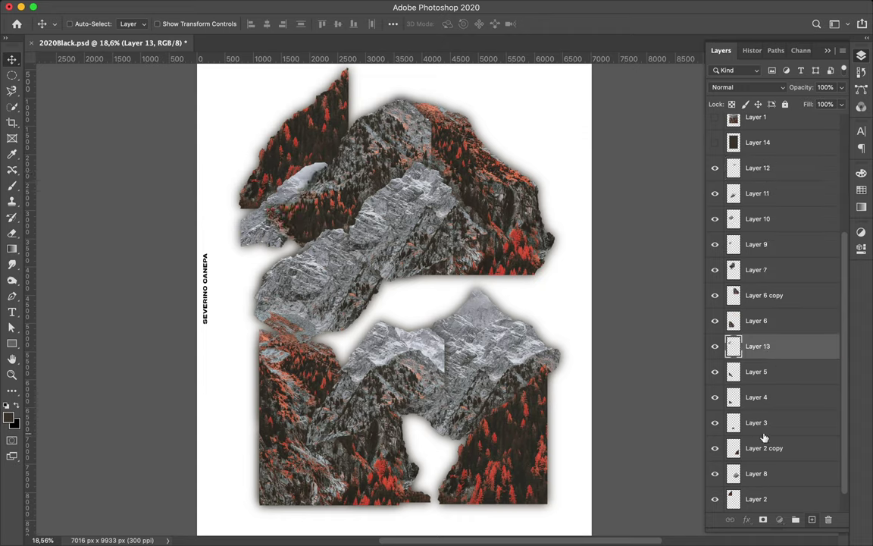
Place Layer 13 between Layer 3 and Layer 2 copy, then reposition and duplicate the Layer 10 rock.
drag(764, 436, 764, 437)
mouse_move(337, 317)
mouse_down()
mouse_move(408, 362)
mouse_move(407, 315)
mouse_move(371, 317)
mouse_up()
mouse_move(758, 218)
mouse_down()
mouse_move(746, 475)
mouse_move(765, 462)
mouse_up()
scroll(777, 429, down, 2)
scroll(523, 346, down, 1)
Duplicate the Layer 8 rock, rotate the copy 180°, and reposition it.
ctrl+click(489, 332)
drag(484, 315, 455, 311)
key(ctrl+t)
mouse_move(423, 270)
mouse_down()
mouse_move(427, 423)
mouse_move(439, 419)
mouse_up()
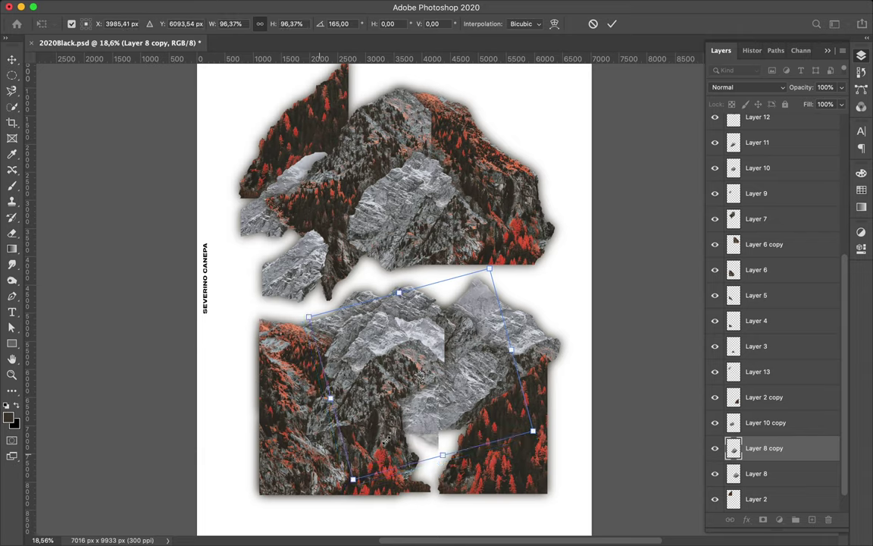
drag(346, 487, 351, 479)
key(ctrl+z)
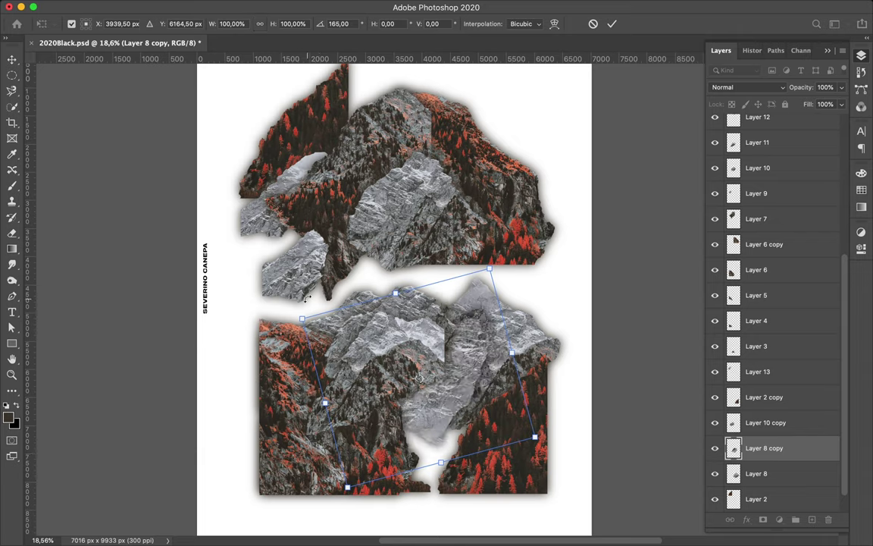
key(Return)
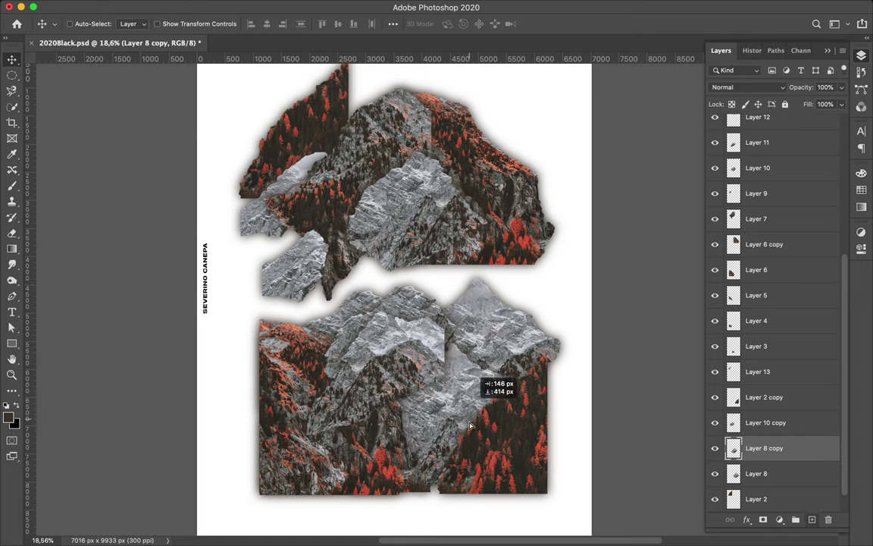
scroll(457, 437, down, 3)
mouse_move(484, 372)
mouse_down()
mouse_move(457, 437)
mouse_move(416, 313)
mouse_up()
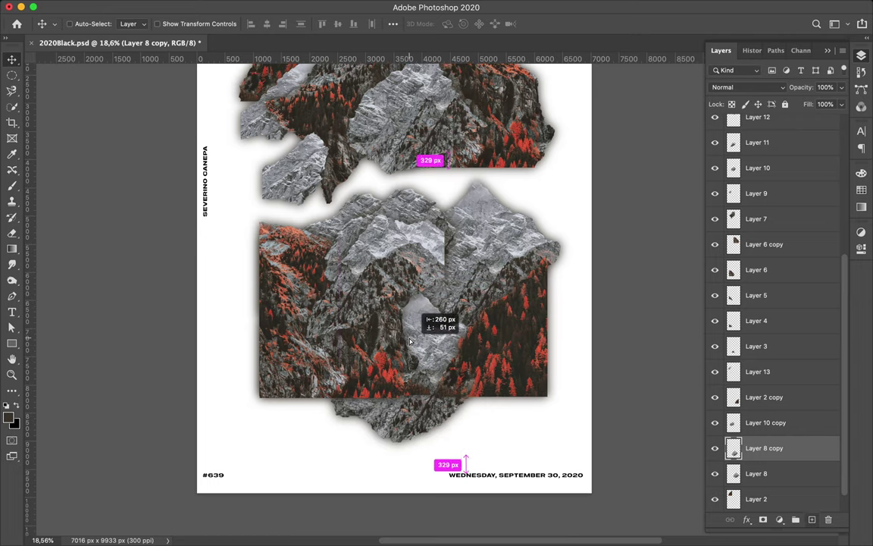
Duplicate the Layer 7 rock, rotate the copy upside down, and show Layer 1 again.
scroll(436, 366, up, 5)
scroll(436, 367, up, 3)
super+click(350, 211)
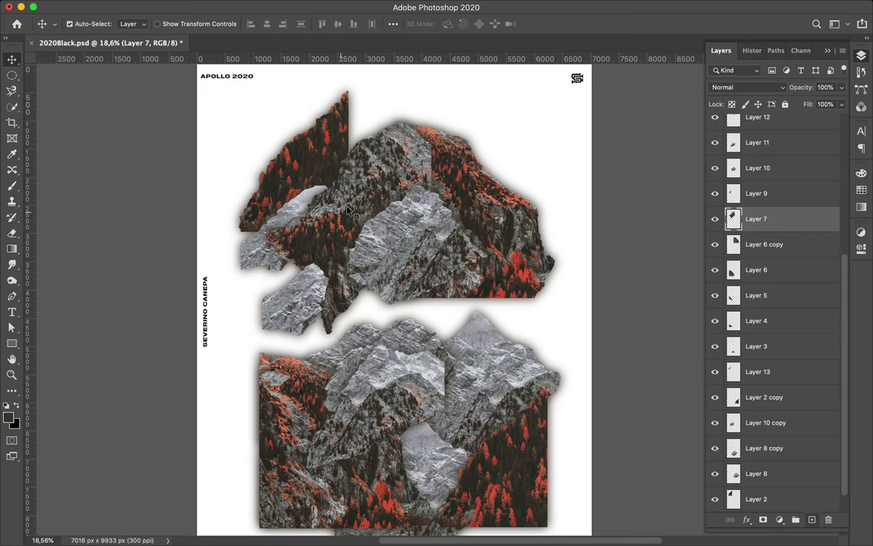
drag(362, 301, 480, 271)
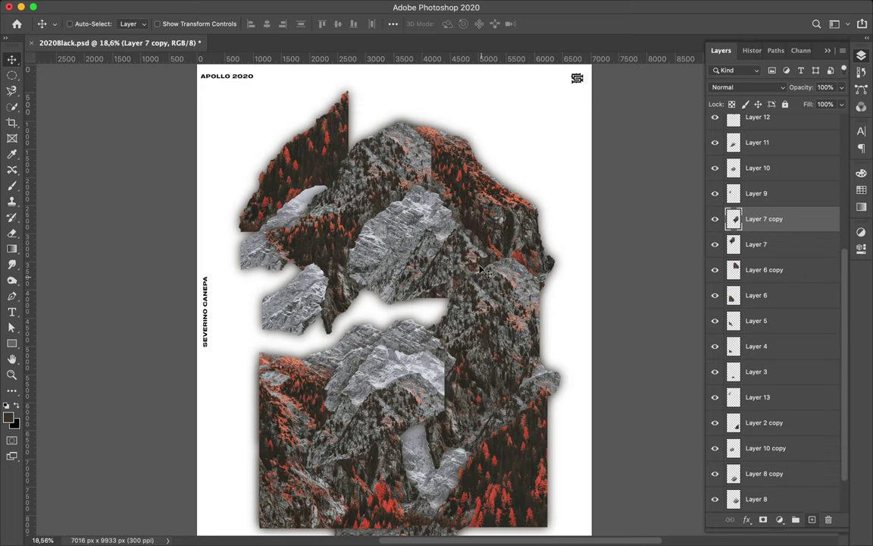
key(super+t)
drag(348, 485, 467, 505)
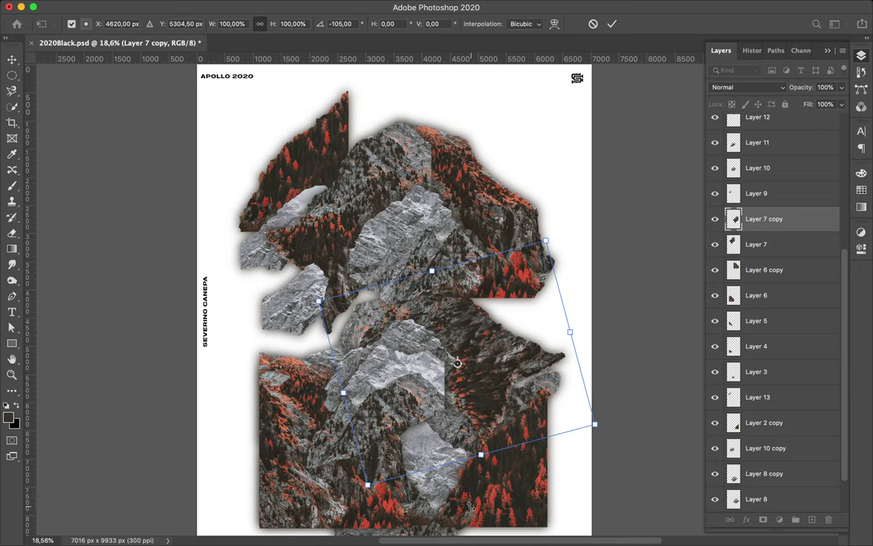
drag(487, 506, 562, 494)
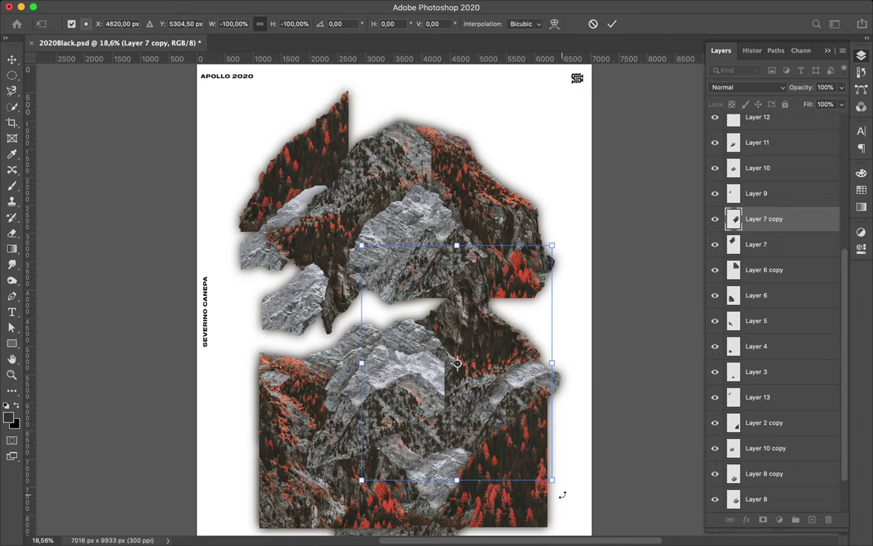
key(Return)
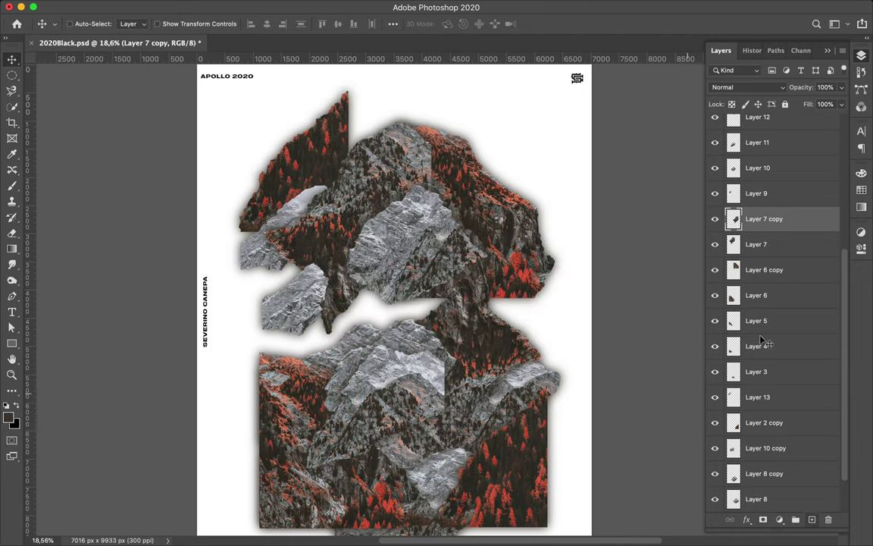
scroll(758, 341, up, 5)
click(714, 294)
Move the mountain photo above Layer 15 and copy the red-forest slope onto Layer 16.
key(l)
key(v)
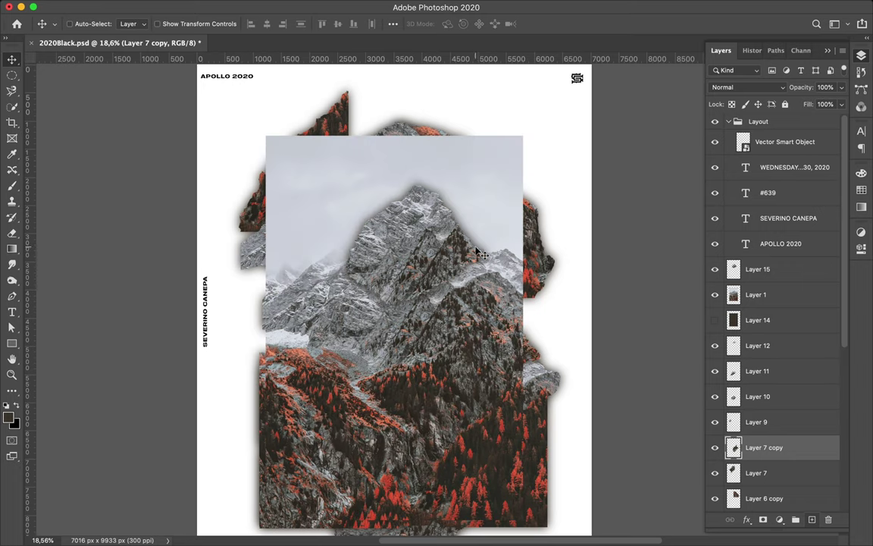
drag(756, 294, 751, 258)
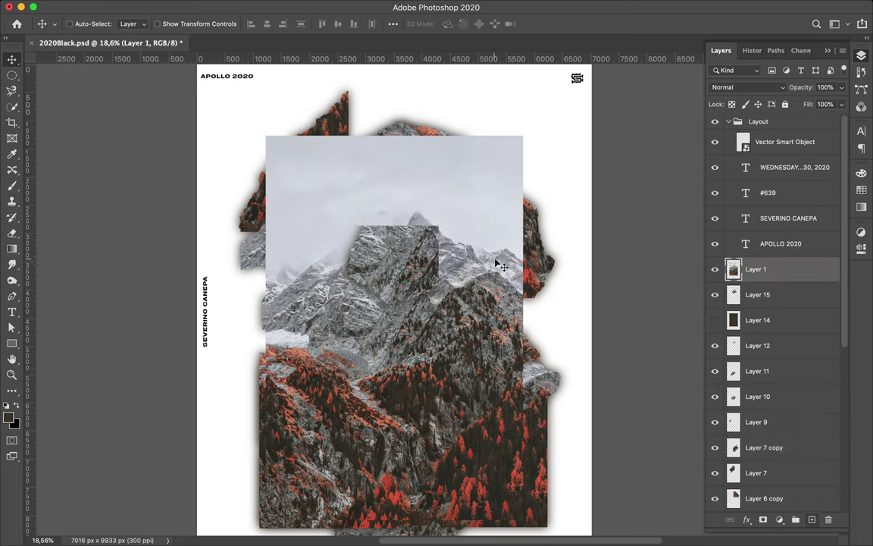
key(l)
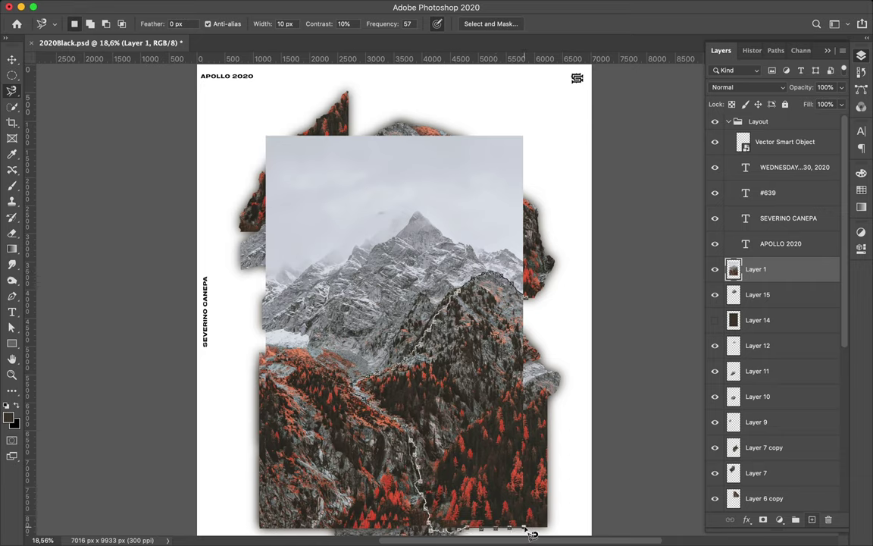
key(Return)
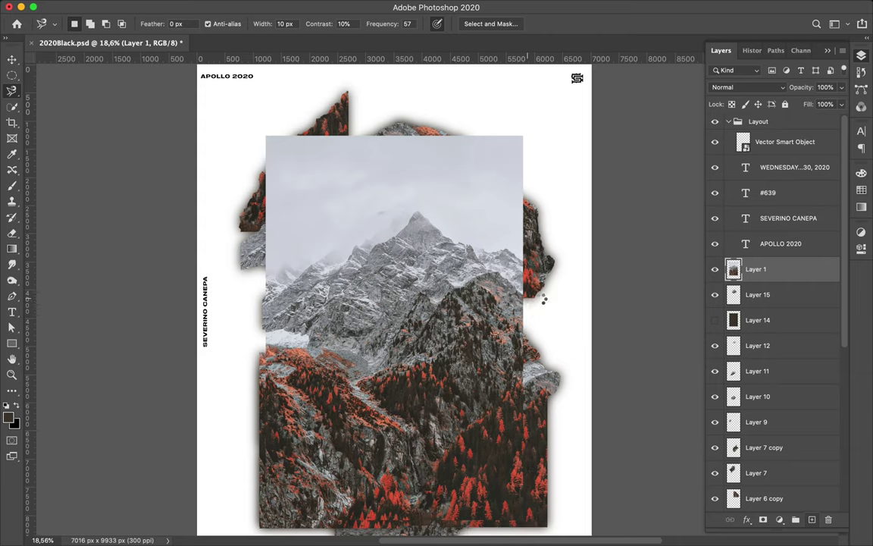
key(ctrl+j)
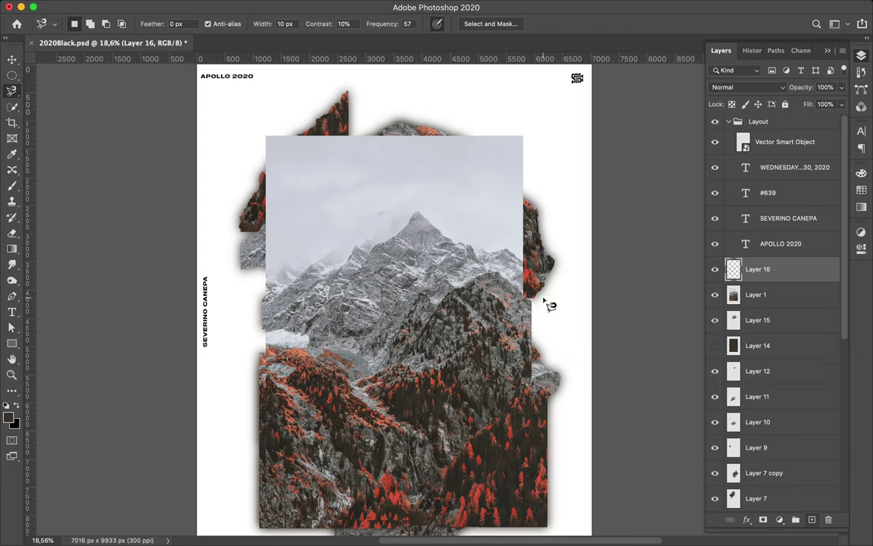
Add a shadow layer, load the slope's outline, and paint it dark brown.
key(v)
click(812, 519)
key(ctrl+shift+d)
key(b)
key(v)
click(523, 319)
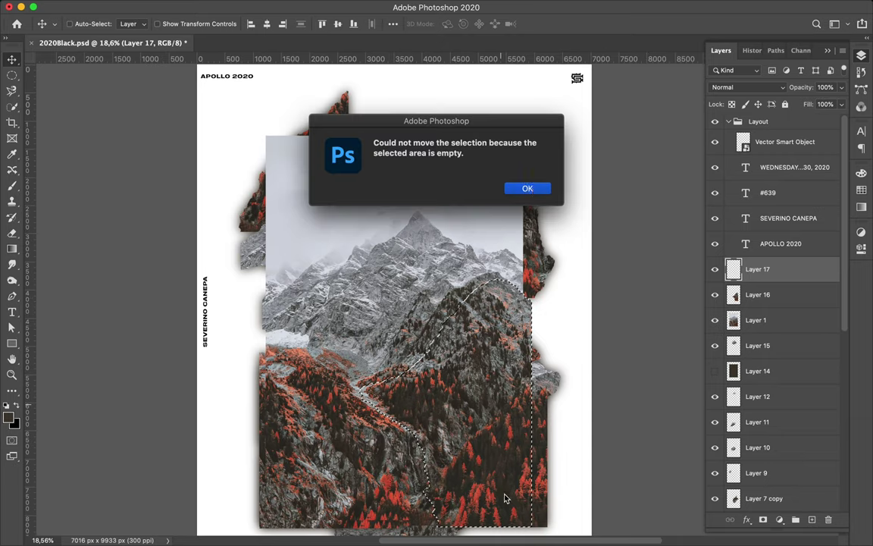
click(526, 188)
key(b)
mouse_move(340, 327)
mouse_down()
mouse_move(413, 398)
mouse_move(438, 402)
mouse_move(409, 404)
mouse_up()
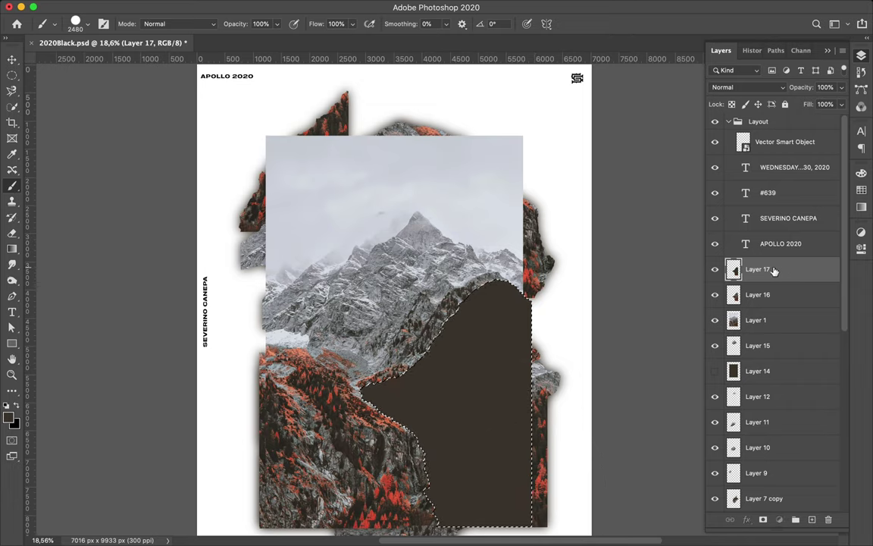
Put the shadow under the slope, blur it 85.4 px, and move both below Layer 7 copy.
drag(755, 272, 773, 307)
key(m)
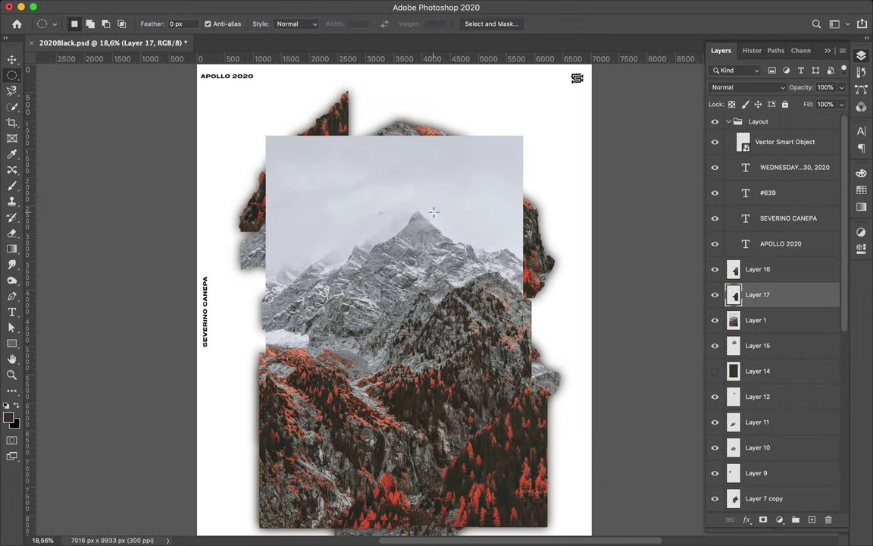
click(283, 7)
click(512, 197)
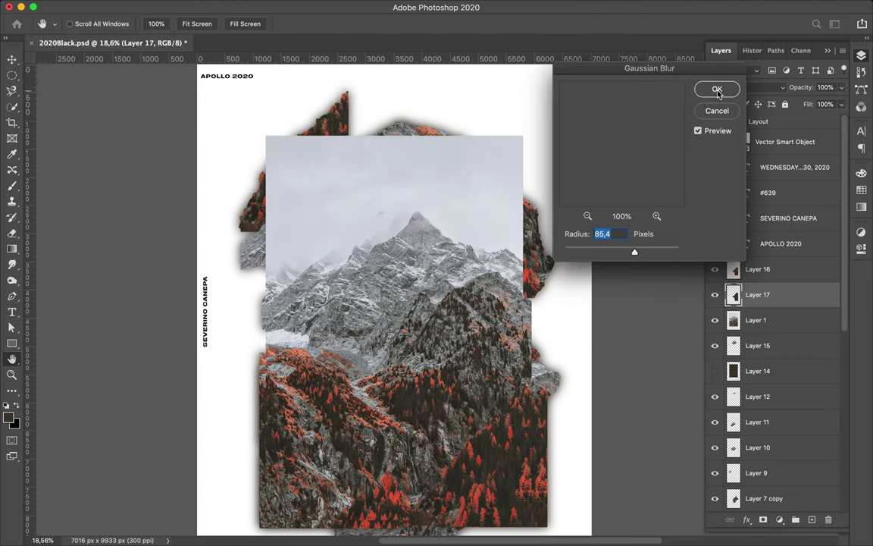
click(717, 91)
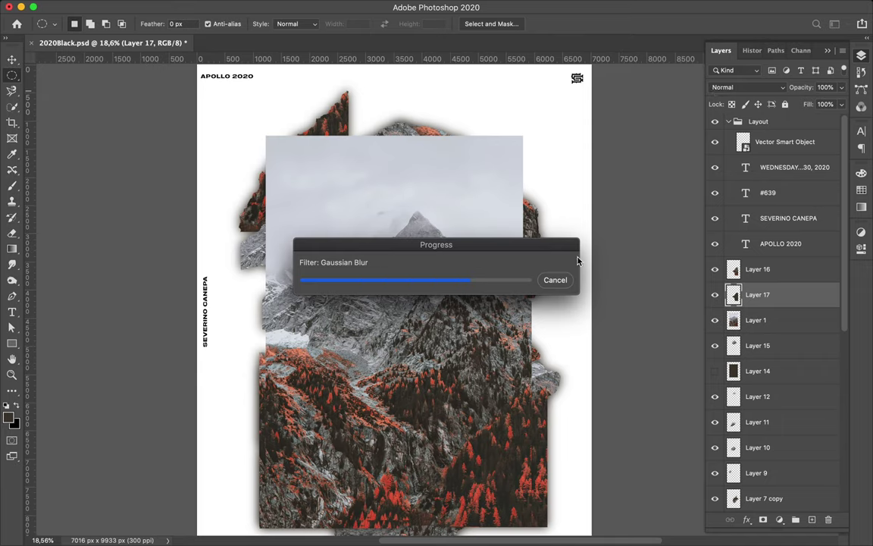
shift+click(773, 271)
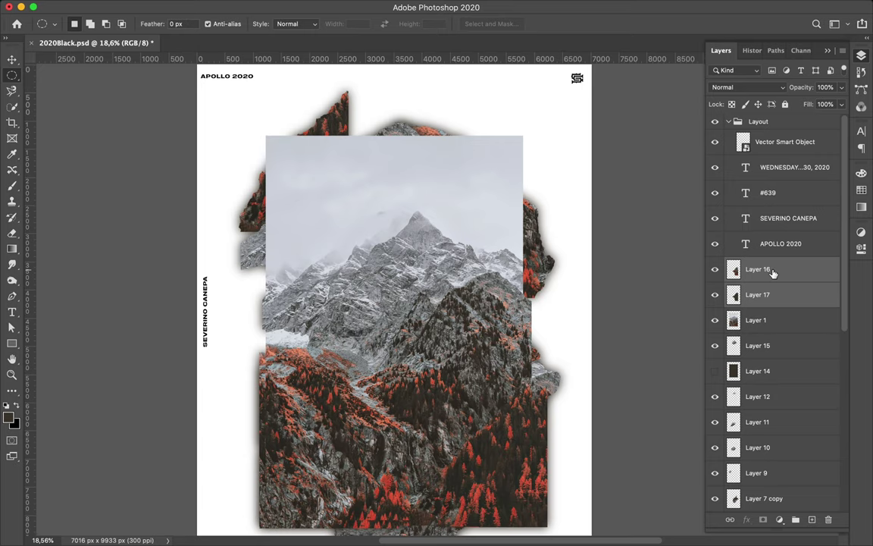
drag(772, 271, 754, 472)
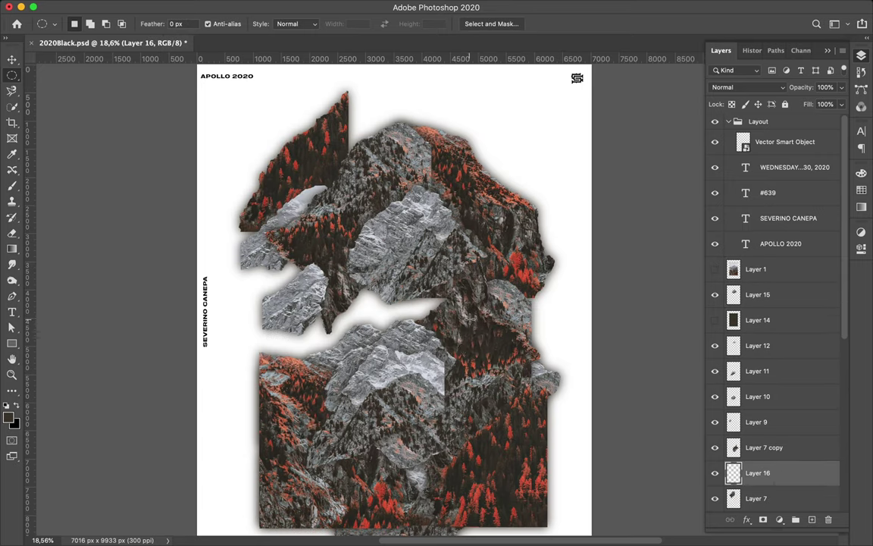
Shift the slope piece into the middle gap, duplicate a rock piece, and move Layer 11's rock upper right.
key(v)
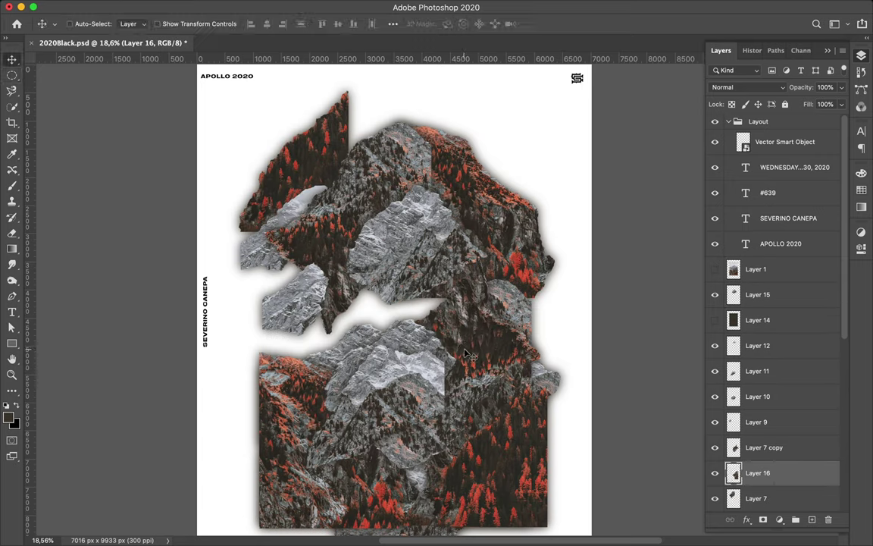
drag(389, 307, 377, 307)
drag(275, 286, 301, 317)
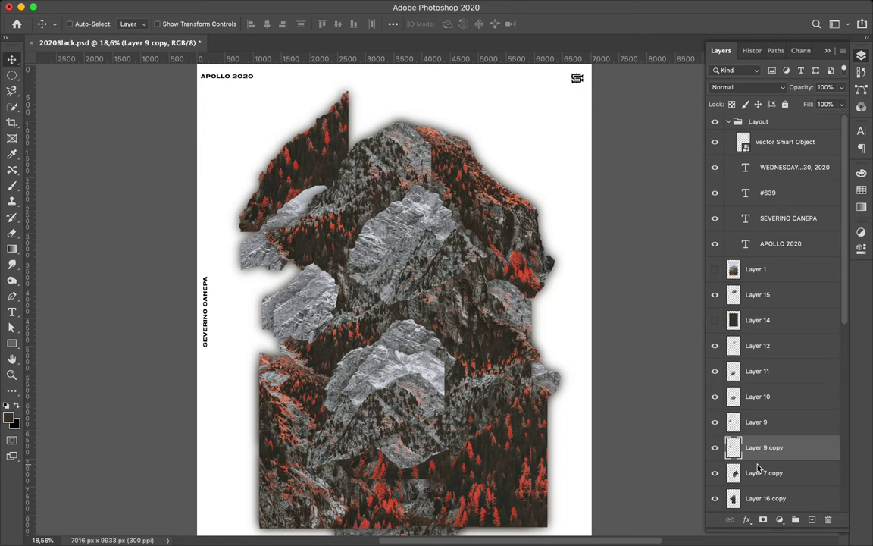
alt+click(385, 197)
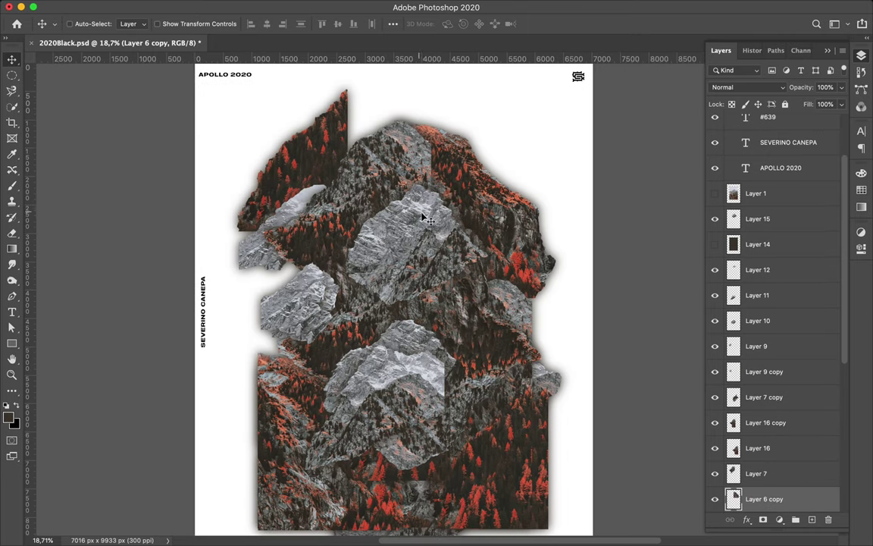
click(402, 379)
drag(387, 399, 520, 151)
Duplicate the upper-right rock piece and nudge the pieces into place.
key(ctrl+plus)
drag(784, 298, 785, 447)
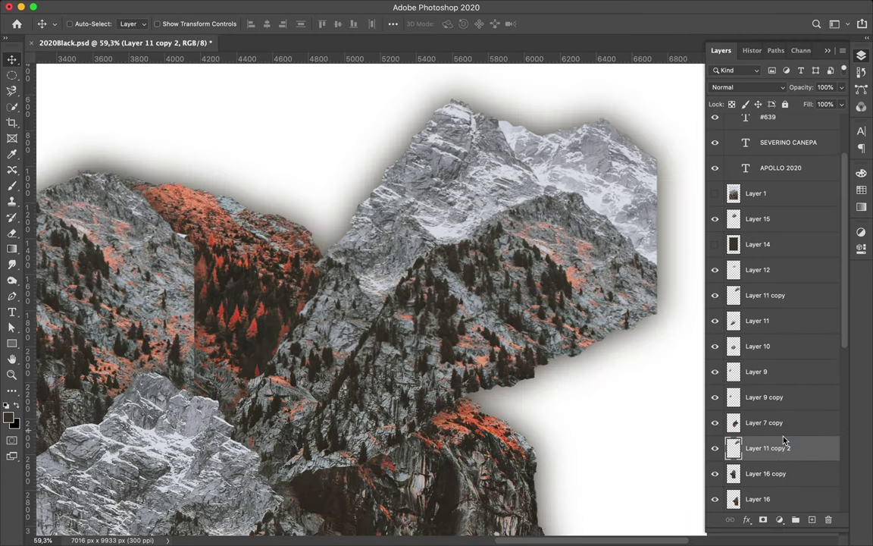
key(ctrl+0)
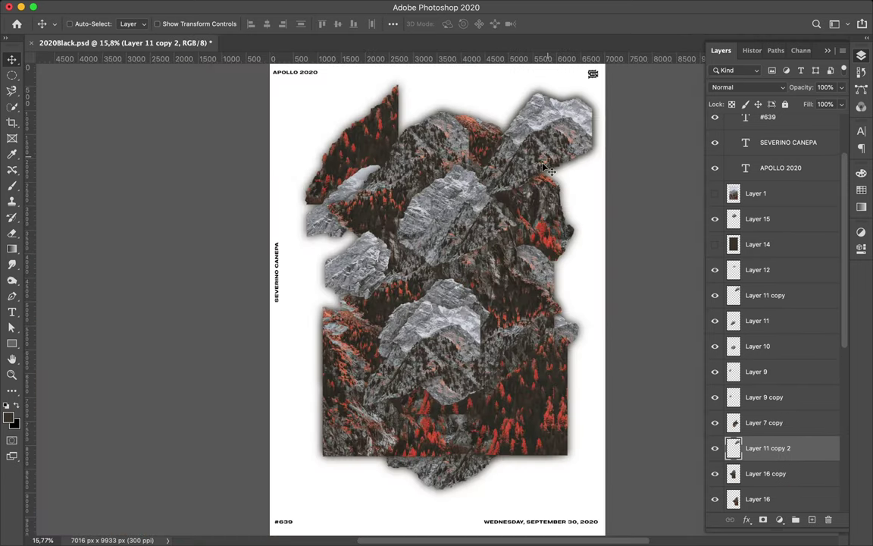
drag(545, 170, 541, 166)
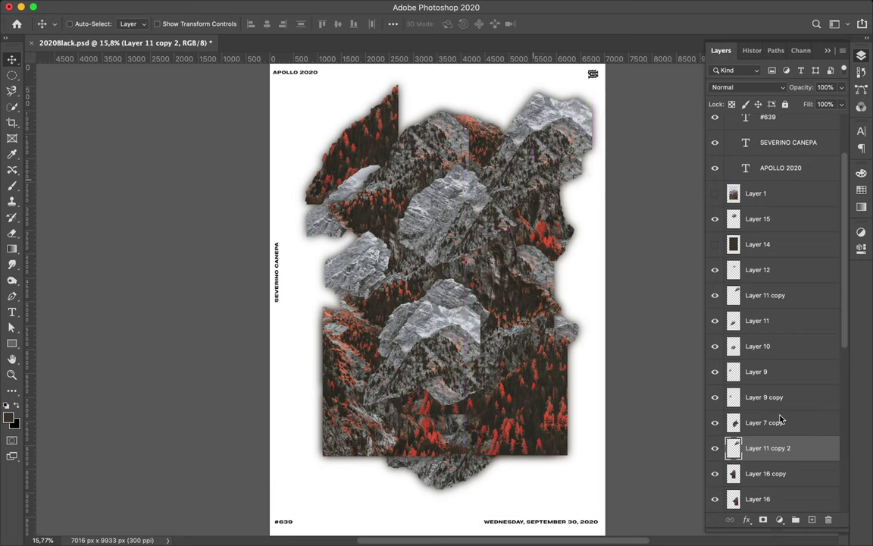
scroll(780, 422, down, 5)
drag(761, 254, 788, 390)
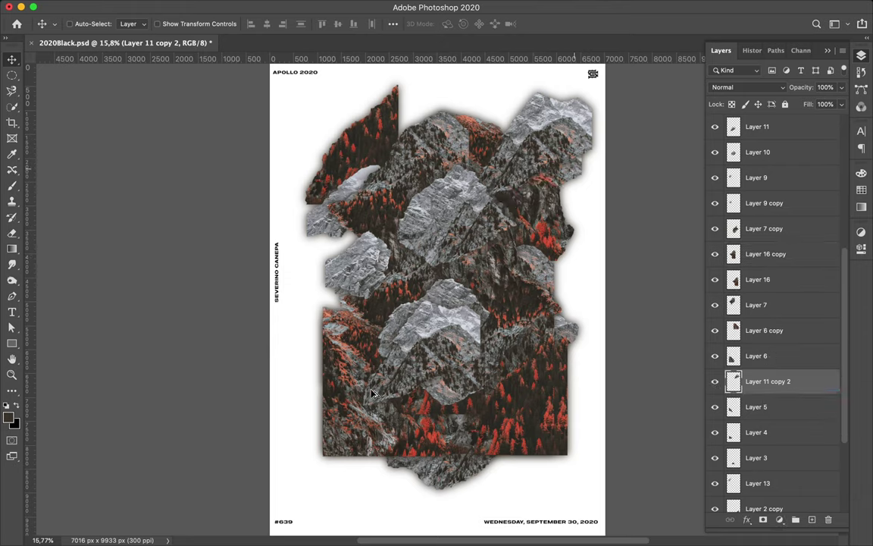
Duplicate a rock piece, rotate the copy about 30°, and position it along the lower edge.
drag(369, 410, 382, 397)
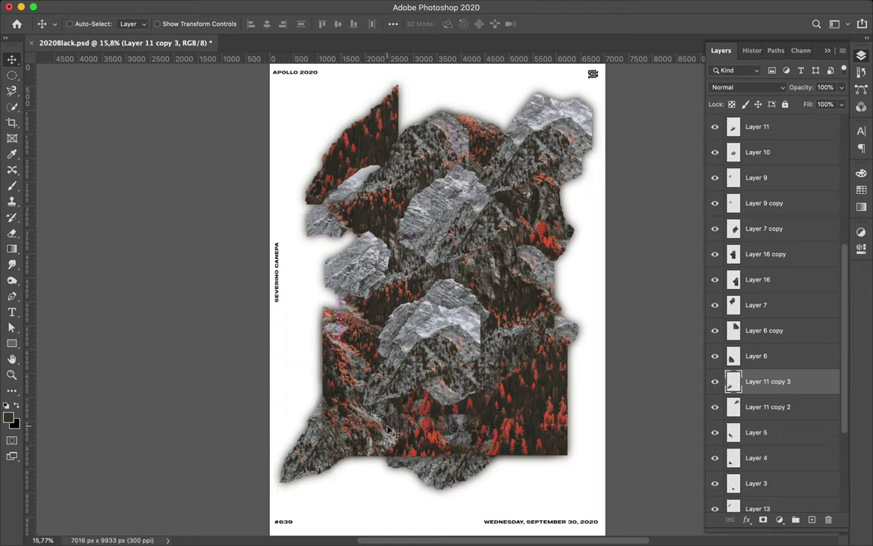
key(ctrl+t)
drag(392, 319, 454, 359)
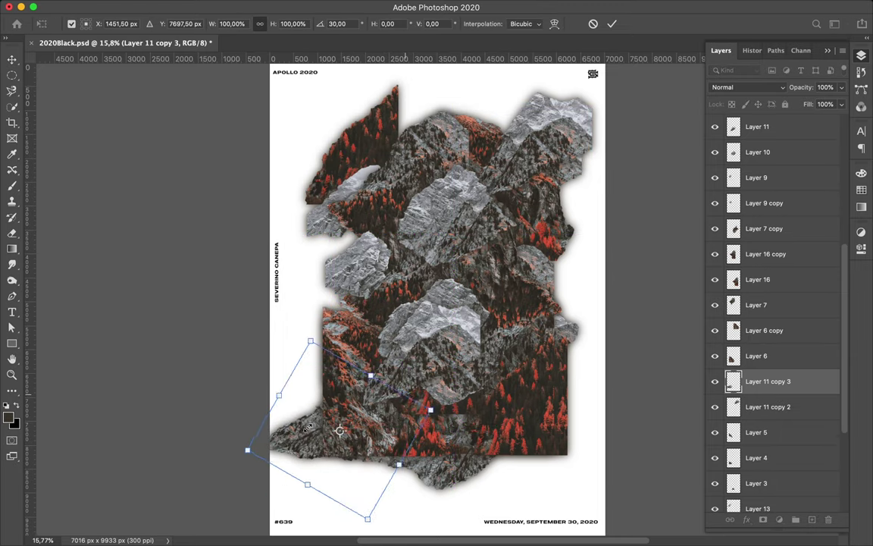
key(Return)
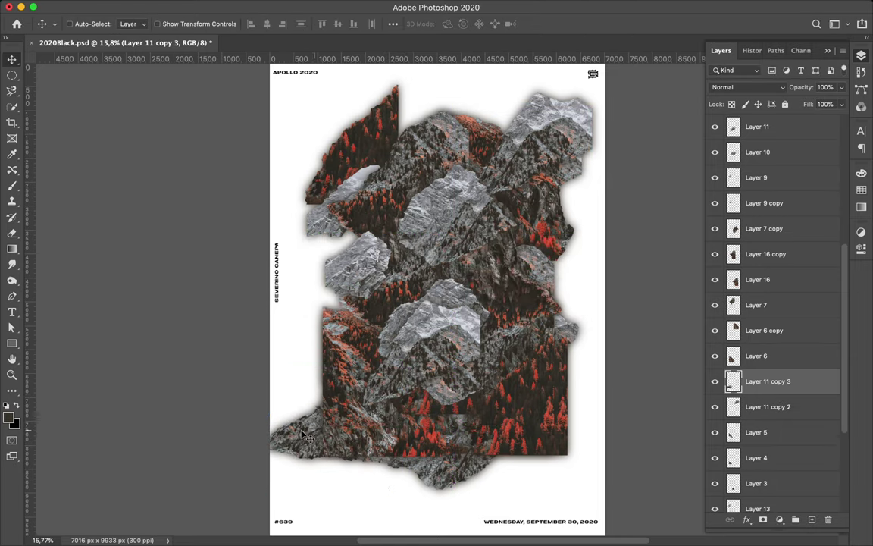
drag(281, 421, 316, 444)
key(ctrl+minus)
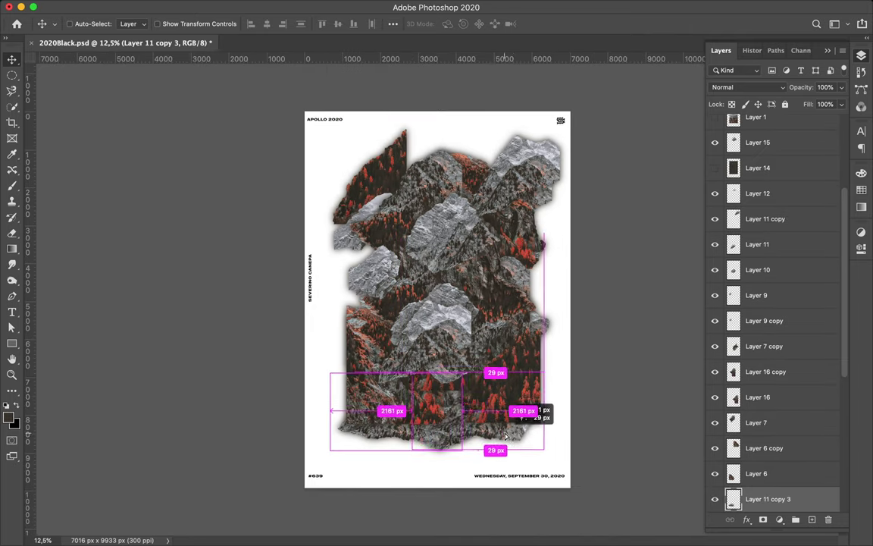
drag(317, 444, 439, 315)
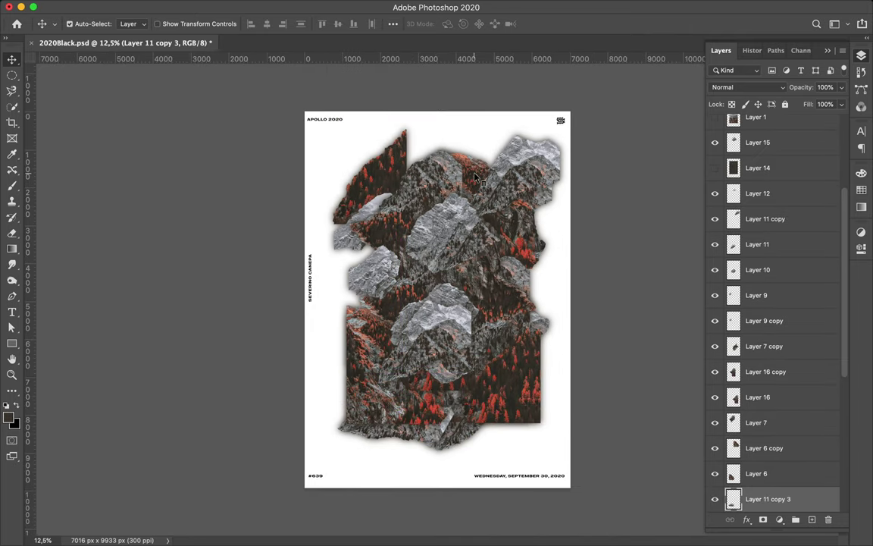
Turn Layer 1's visibility back on to show the full mountain photo.
scroll(773, 227, up, 3)
click(715, 176)
key(l)
scroll(438, 368, up, 1)
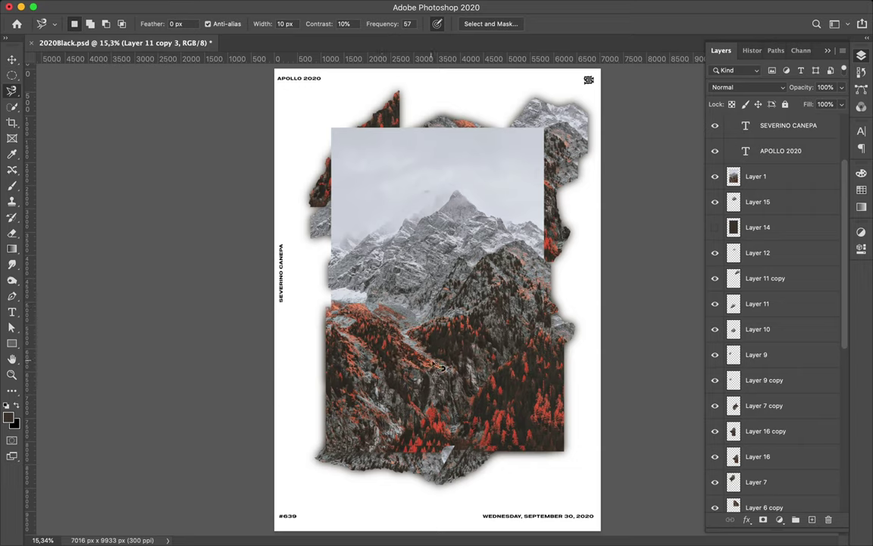
Trace a red forest slope with the Magnetic Lasso and copy it onto its own layer.
click(429, 362)
click(428, 363)
click(750, 176)
key(ctrl+j)
click(750, 201)
key(v)
key(ctrl+j)
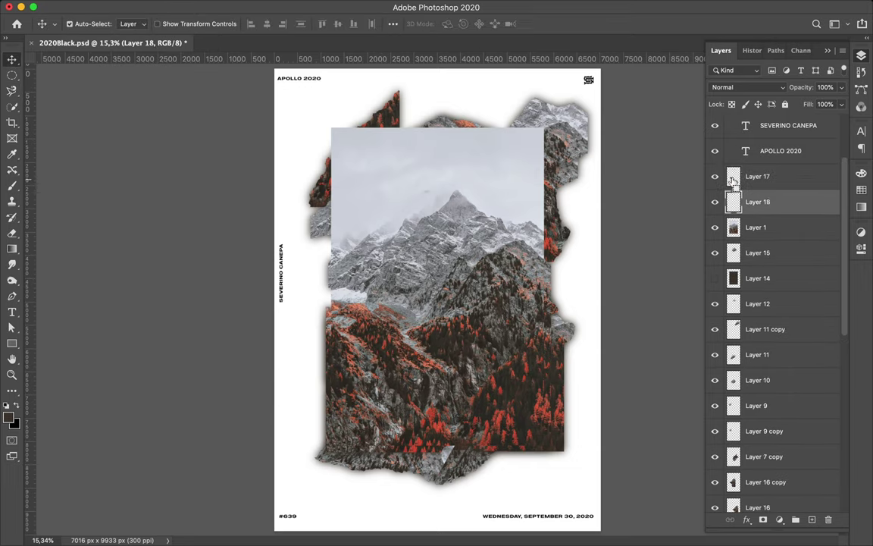
Brush a shadow shape for the slope piece and soften it with Gaussian Blur.
key(b)
drag(318, 303, 394, 341)
key(m)
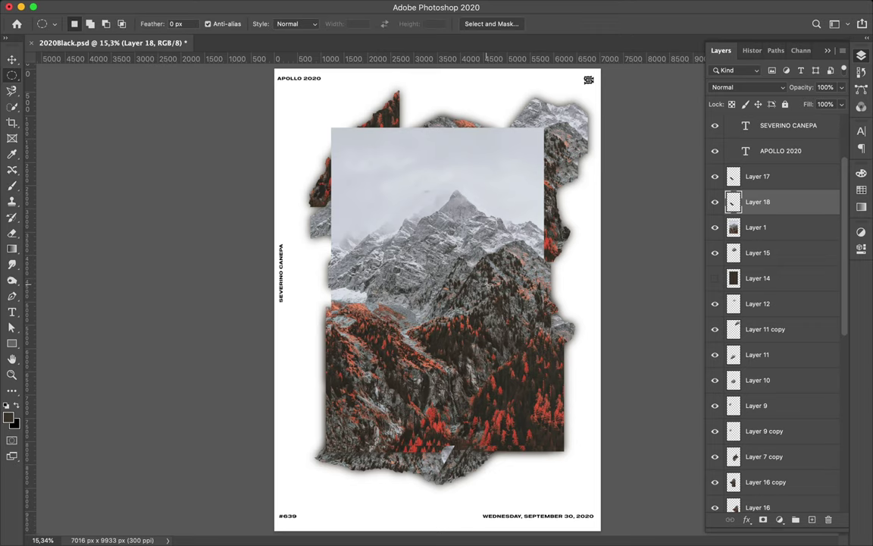
key(ctrl+d)
click(283, 6)
click(528, 195)
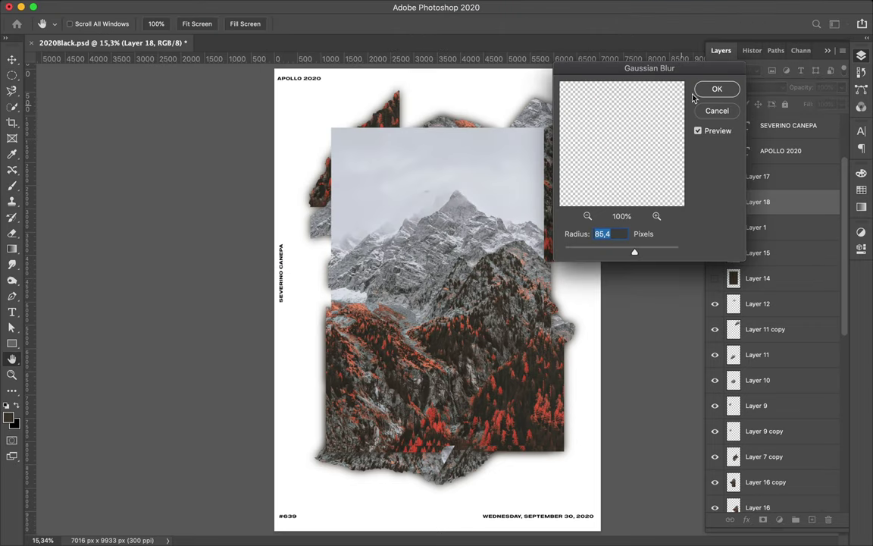
click(718, 89)
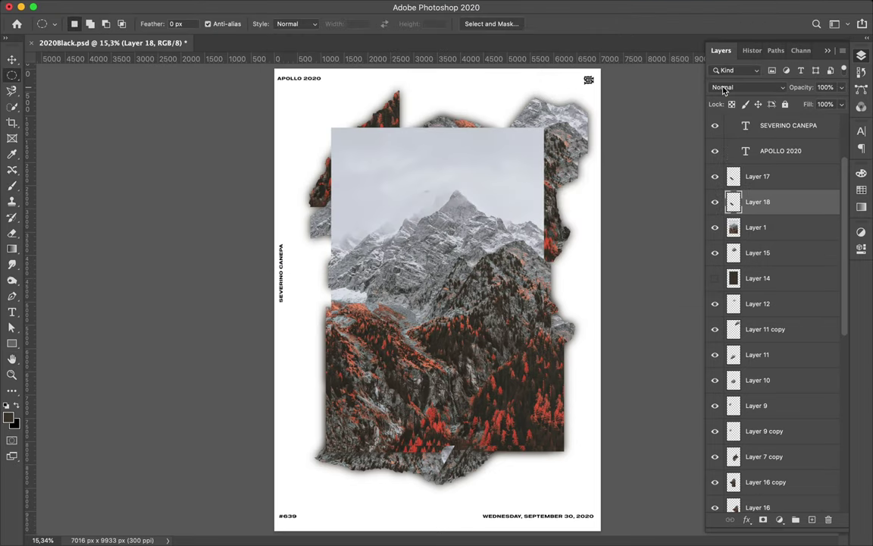
Merge the shadow into the slope piece, hide Layer 1, and move the piece to the left edge.
shift+click(798, 180)
key(ctrl+e)
key(v)
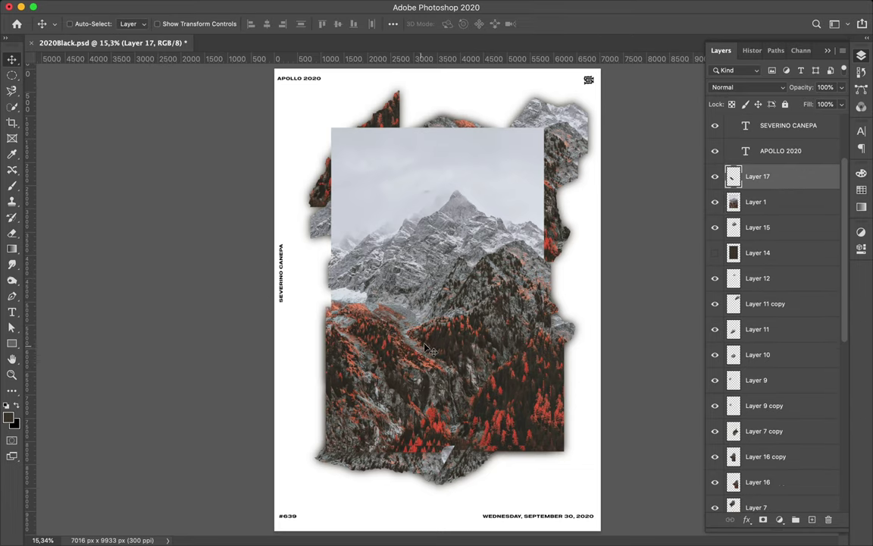
click(715, 201)
drag(204, 247, 350, 326)
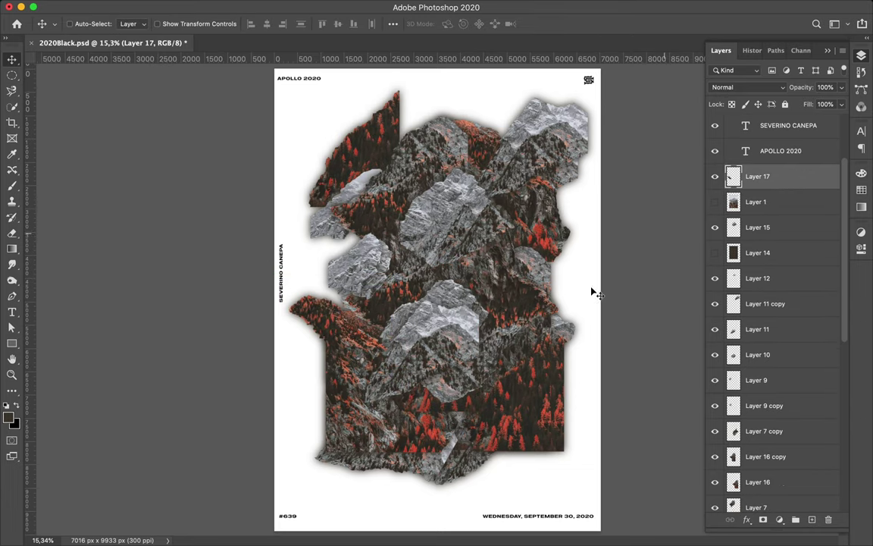
Duplicate the Layer 16 forest piece lower right, and copy the top-left piece flipped upside down.
ctrl+click(560, 394)
drag(561, 396, 579, 467)
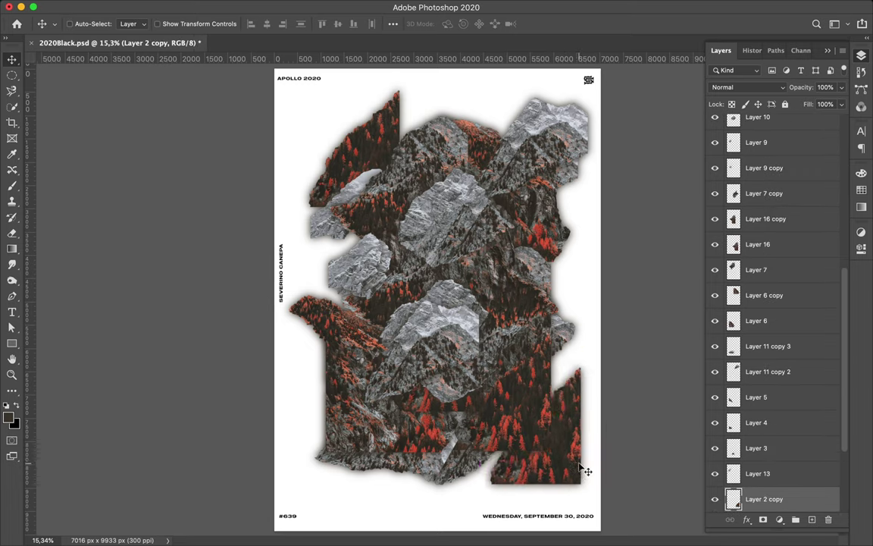
drag(367, 159, 333, 165)
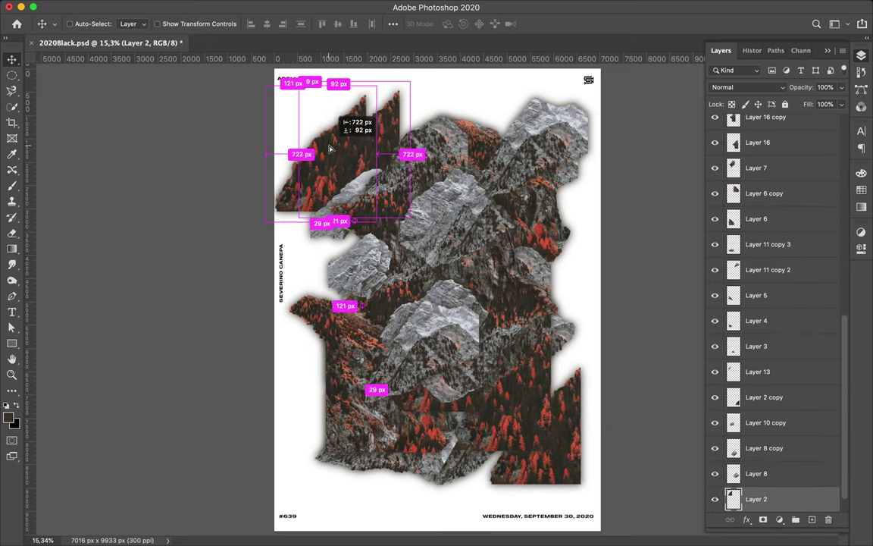
key(ctrl+t)
drag(264, 85, 391, 220)
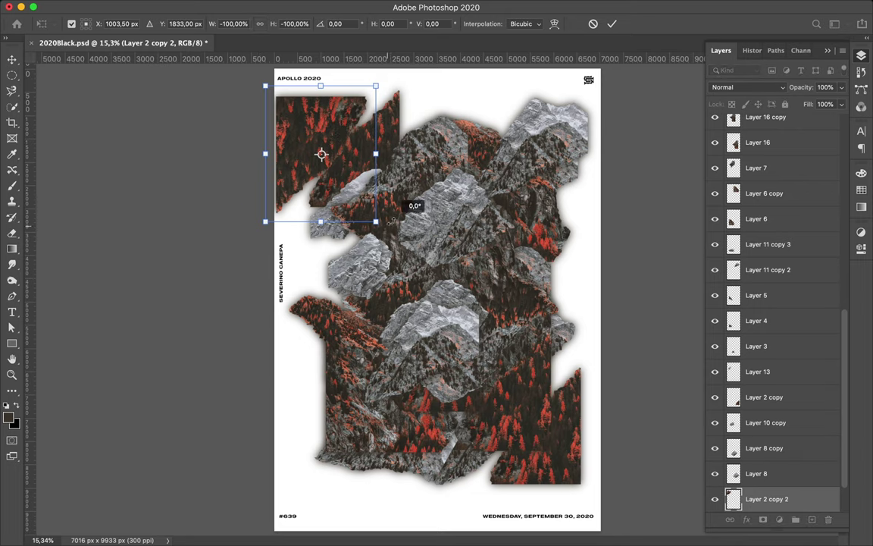
key(Return)
drag(333, 160, 379, 193)
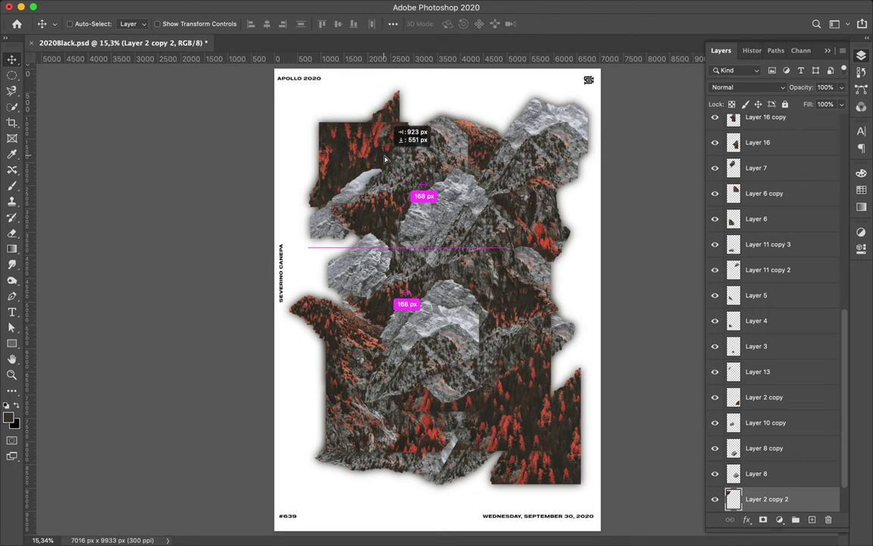
Restack Layer 2 copy 2 beneath Layer 2, adjust the flipped piece, and duplicate a rock piece down right.
scroll(802, 486, down, 2)
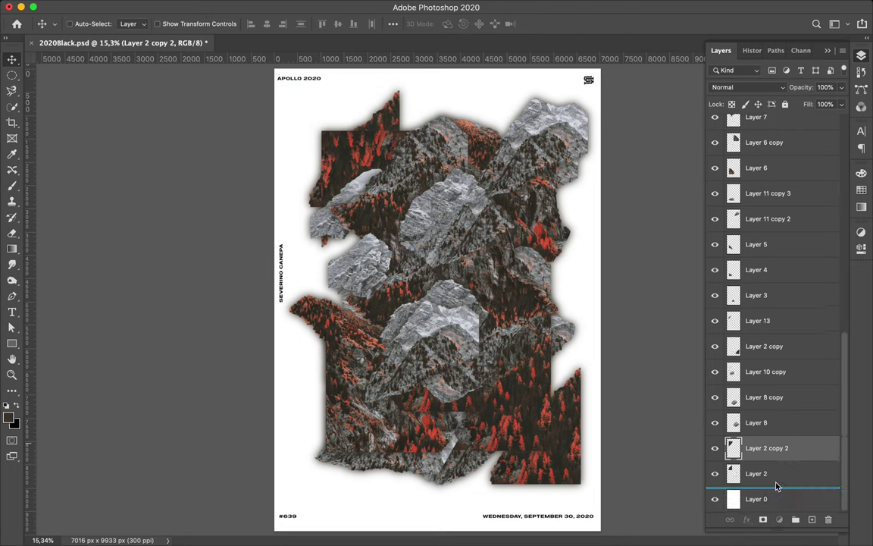
drag(775, 485, 775, 485)
drag(342, 164, 326, 145)
drag(371, 254, 563, 432)
Move Layer 2 copy above Layer 9 copy 2, save 2020Black.psd, and sample a canvas colour.
click(744, 500)
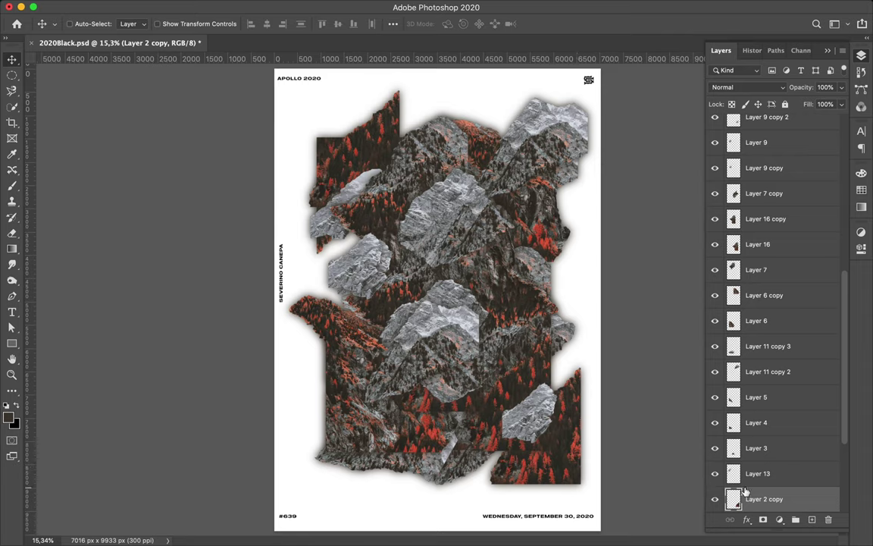
drag(775, 119, 773, 216)
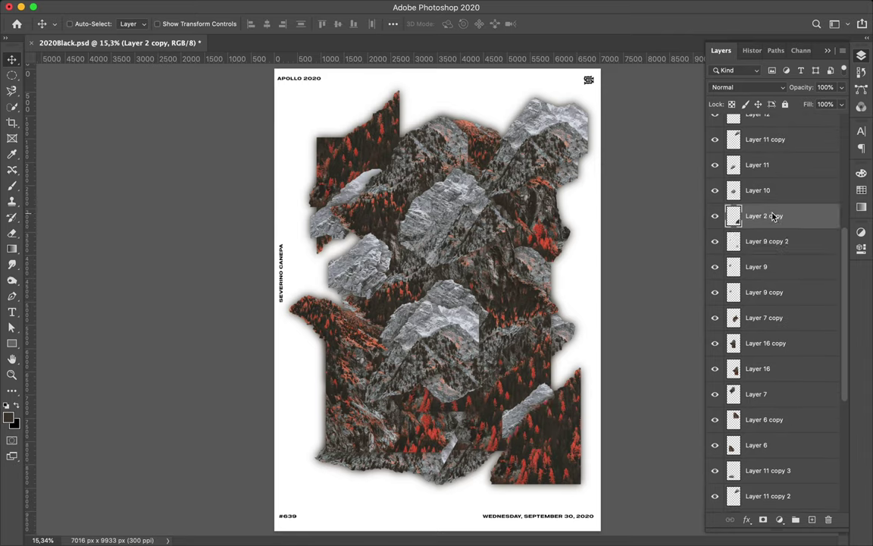
key(ctrl+s)
key(alt+comma)
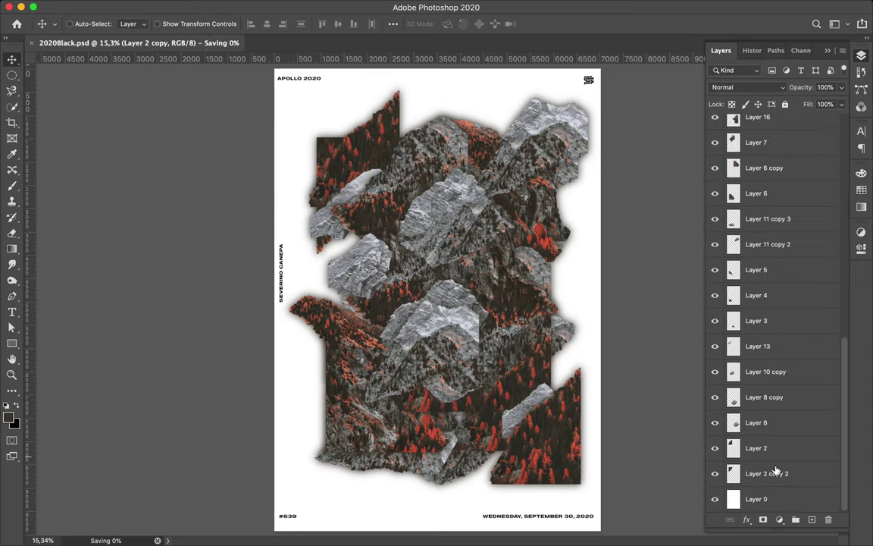
key(i)
click(553, 229)
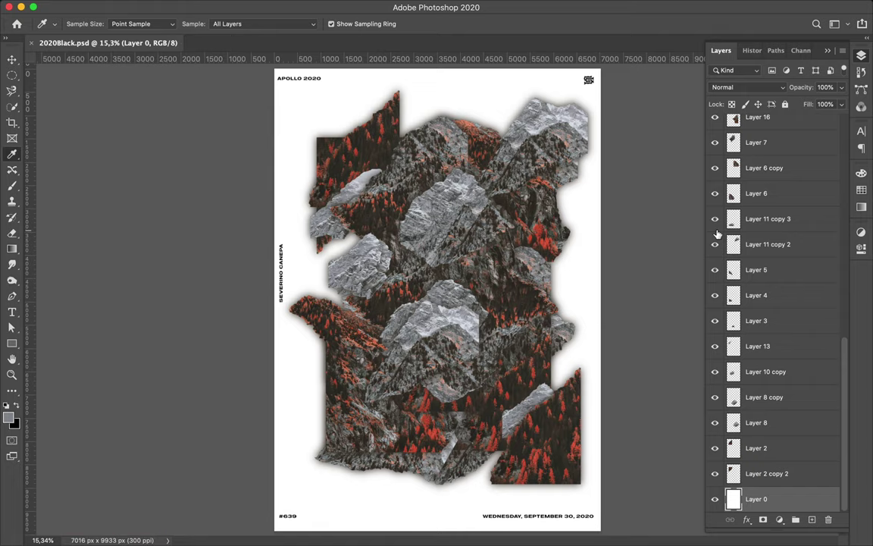
Draw a full-canvas rectangle with a gradient fill from red to gray stops.
key(u)
click(135, 24)
click(106, 48)
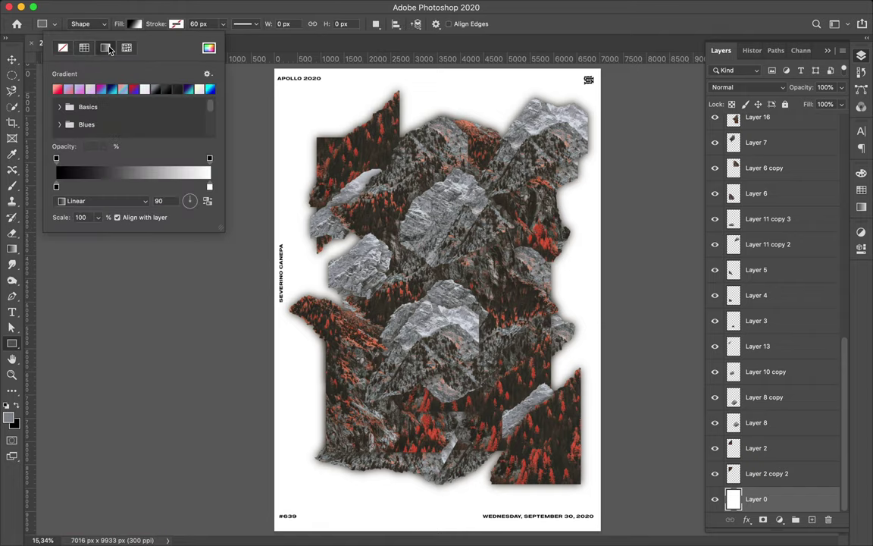
double_click(209, 185)
click(718, 187)
click(691, 260)
double_click(56, 186)
click(731, 186)
click(691, 260)
drag(272, 67, 600, 530)
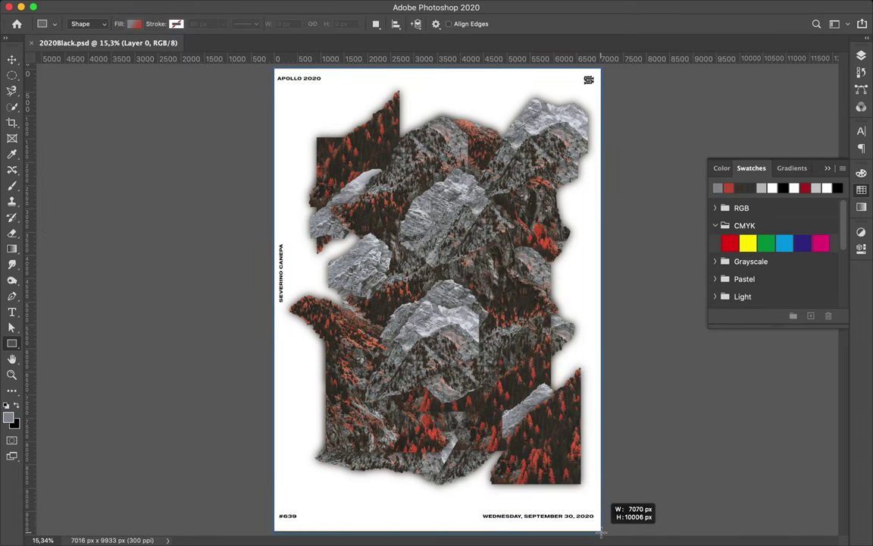
Reset the rectangle's left gradient stop to gray and expand the gradient presets.
click(135, 24)
double_click(56, 186)
click(718, 187)
click(691, 260)
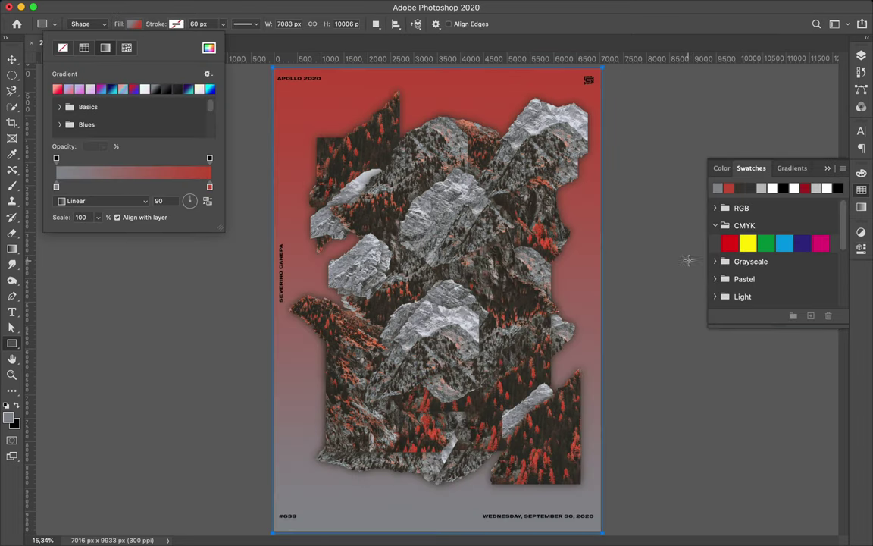
drag(221, 226, 220, 404)
Apply the pink-to-green gradient preset and add a Rectangle 1 copy in Hue mode above the mountains.
click(59, 221)
click(153, 306)
click(861, 54)
drag(763, 500, 758, 265)
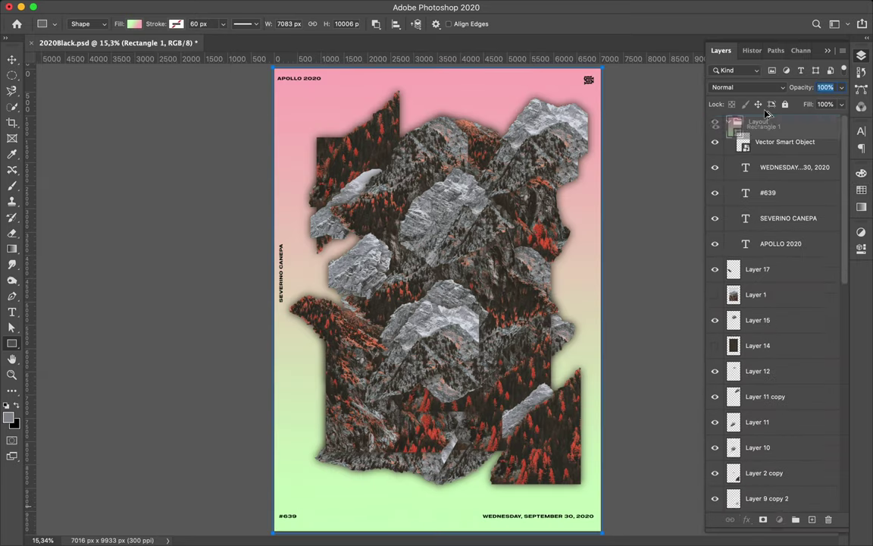
click(748, 88)
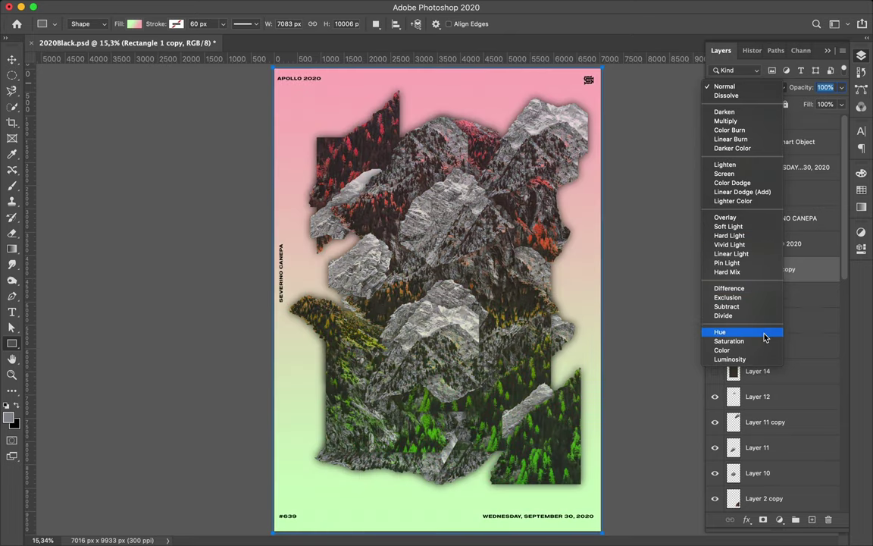
click(765, 337)
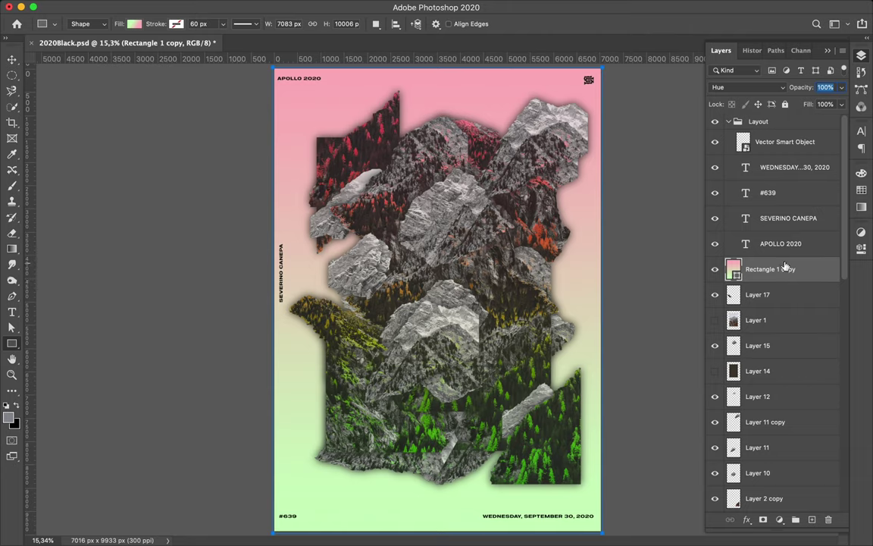
click(755, 316)
Type a letter A, scale it up dramatically, and move it to the upper left.
key(t)
click(339, 175)
text(A)
key(ctrl+Return)
key(ctrl+t)
drag(340, 177, 372, 214)
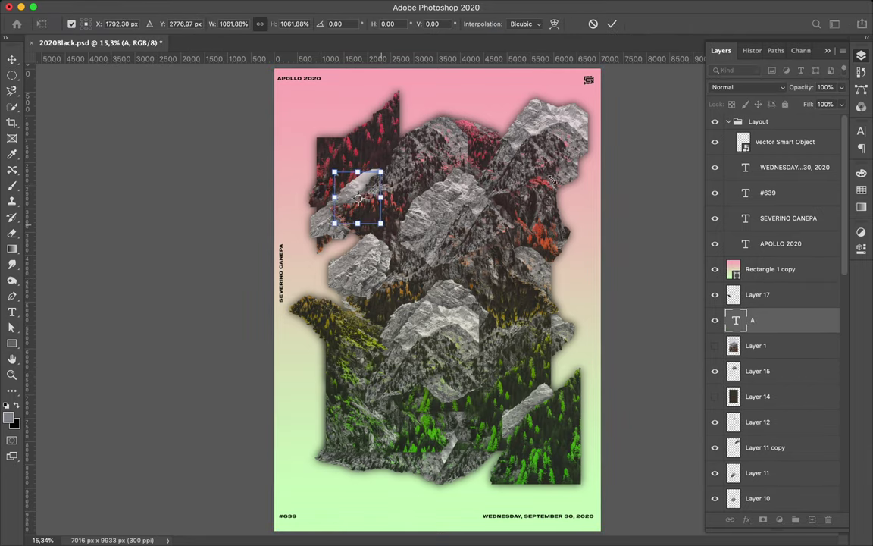
key(v)
drag(332, 180, 317, 121)
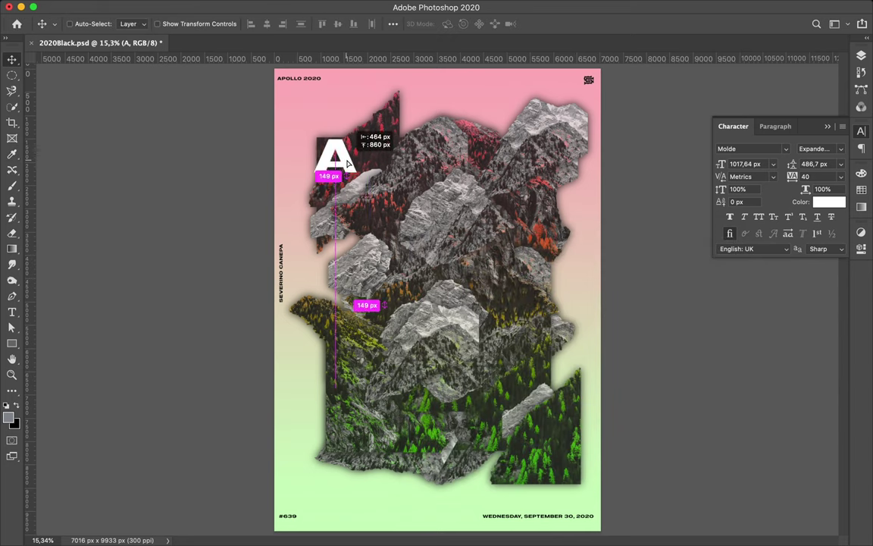
Tuck the A layer between Layer 3 and Layer 13 and hide the pink-to-green tint layer.
key(F7)
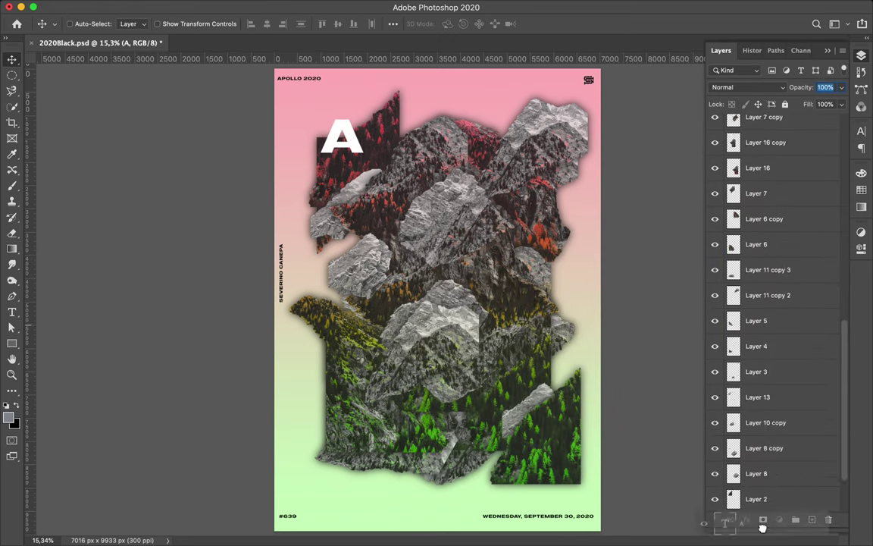
mouse_move(762, 523)
mouse_down()
mouse_move(788, 331)
mouse_move(784, 461)
mouse_up()
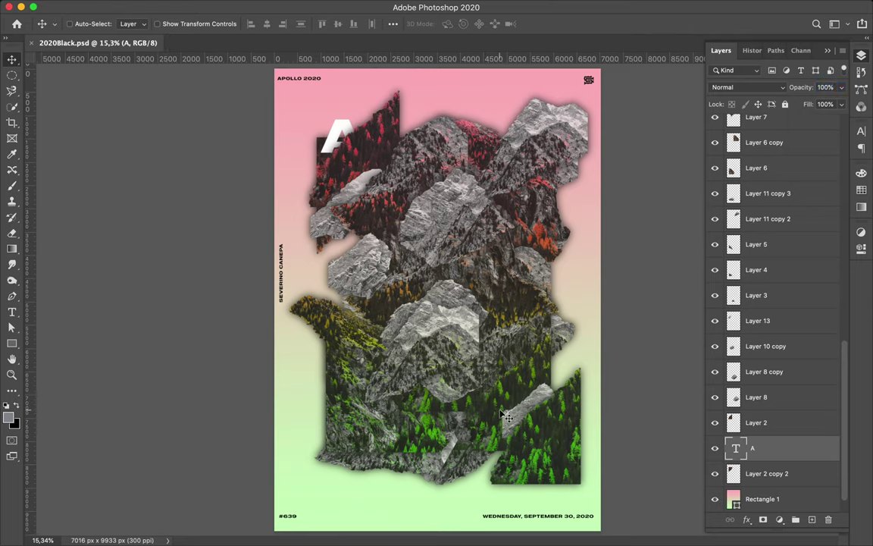
super+click(484, 106)
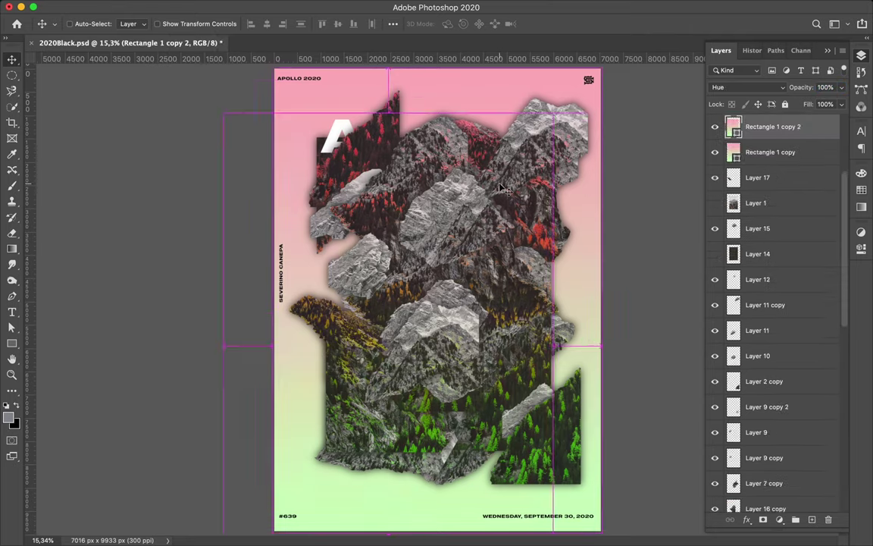
super+click(548, 156)
Copy Layer 11 copy to the lower left, flip it horizontally, and stack it just below the A.
drag(547, 156, 462, 427)
key(super+t)
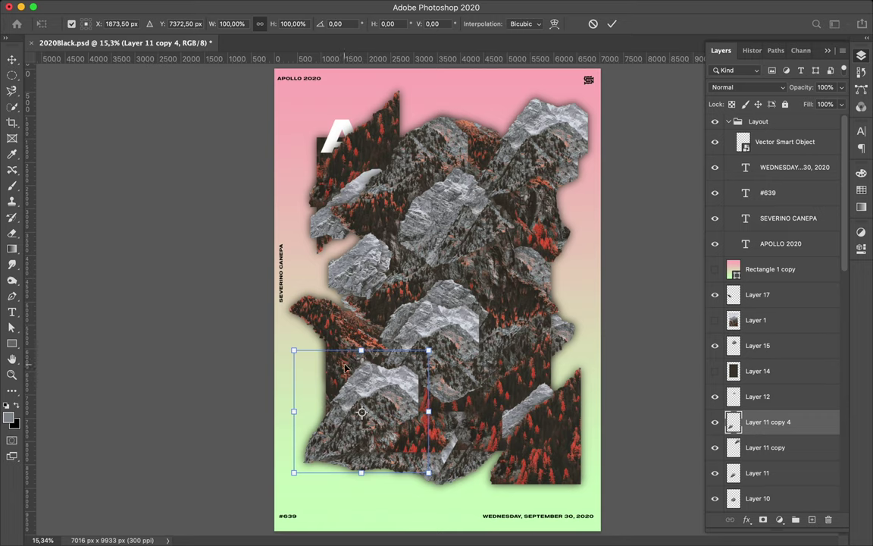
key(Escape)
click(120, 6)
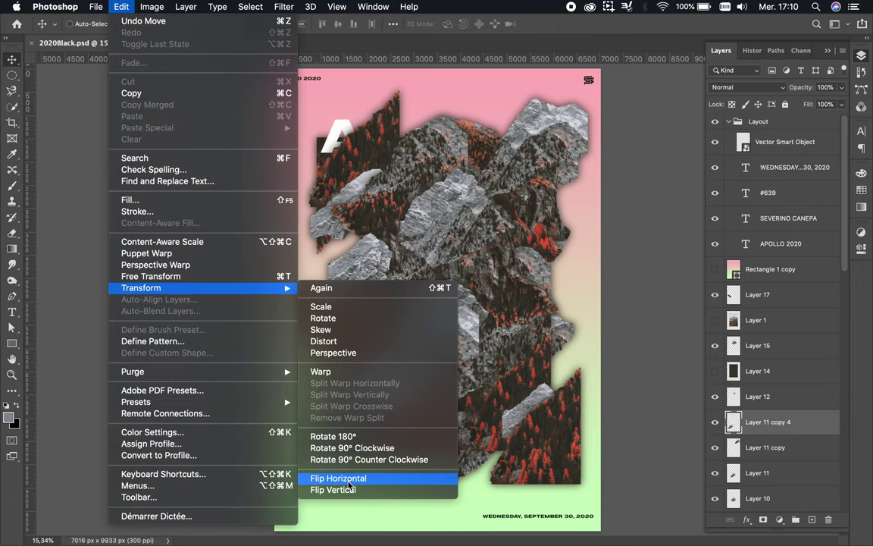
click(333, 472)
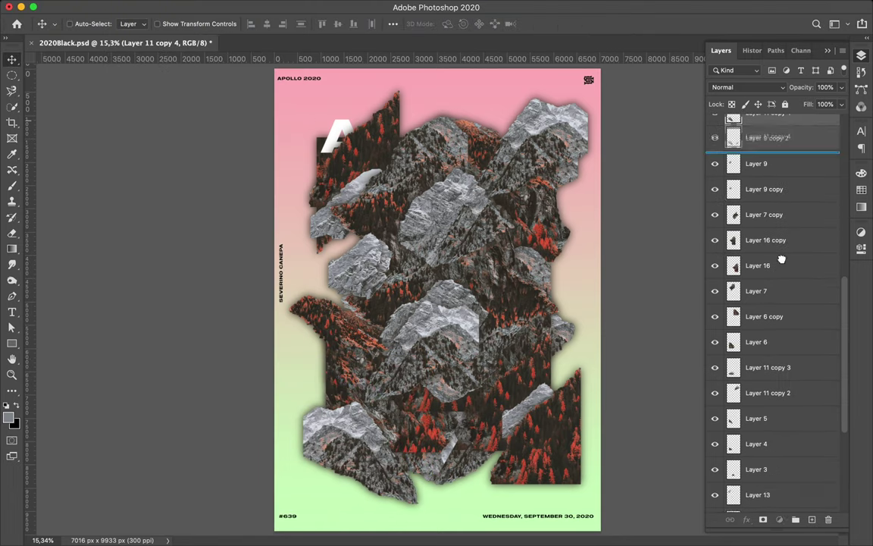
drag(768, 421, 779, 376)
drag(381, 485, 400, 496)
drag(767, 377, 767, 438)
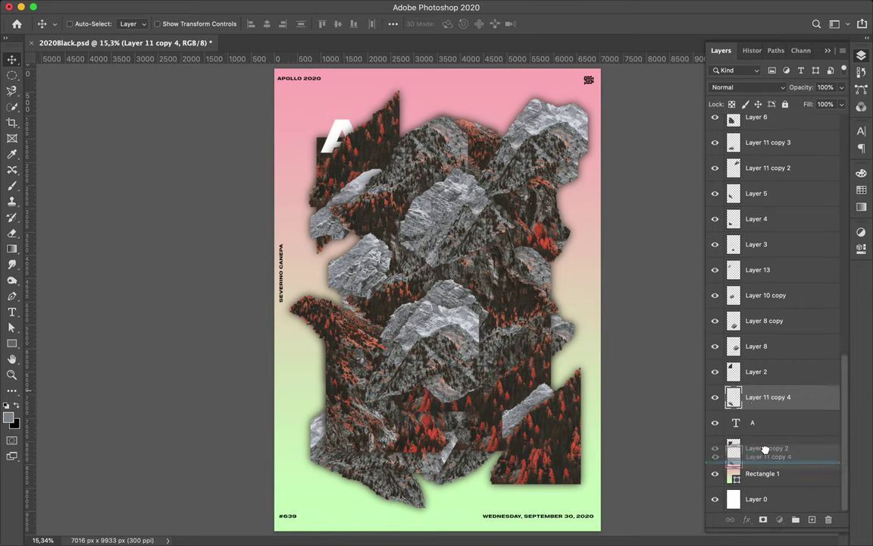
key(alt+bracketright)
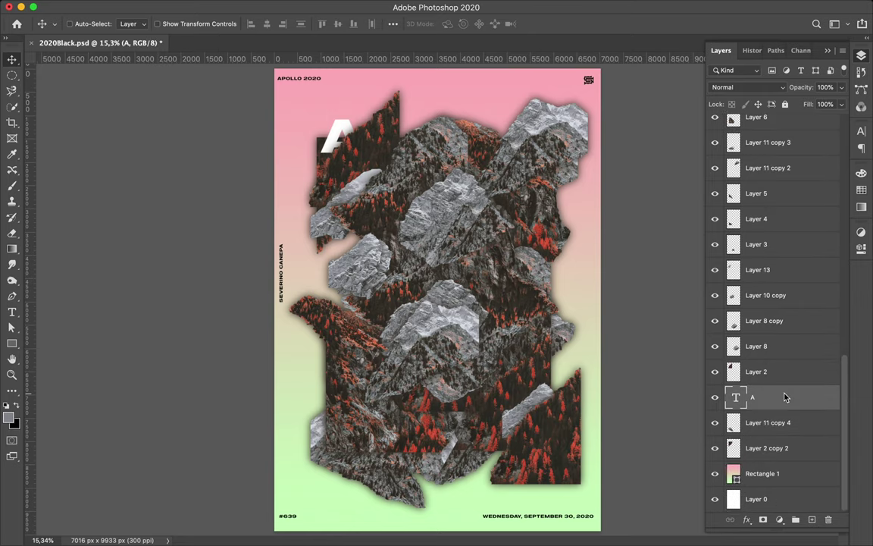
Give the A a 61% opacity, 73 px drop shadow and place a copy above Layer 10 copy.
double_click(784, 397)
click(455, 254)
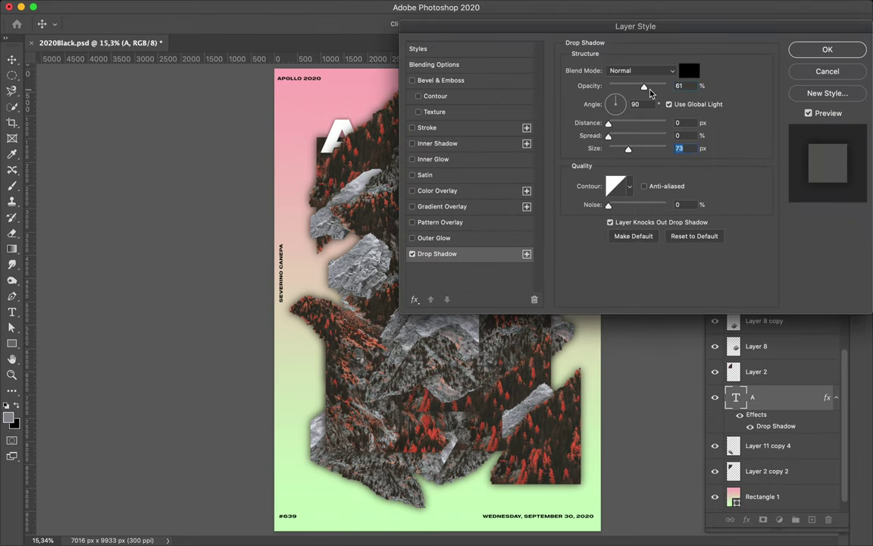
click(827, 49)
click(836, 397)
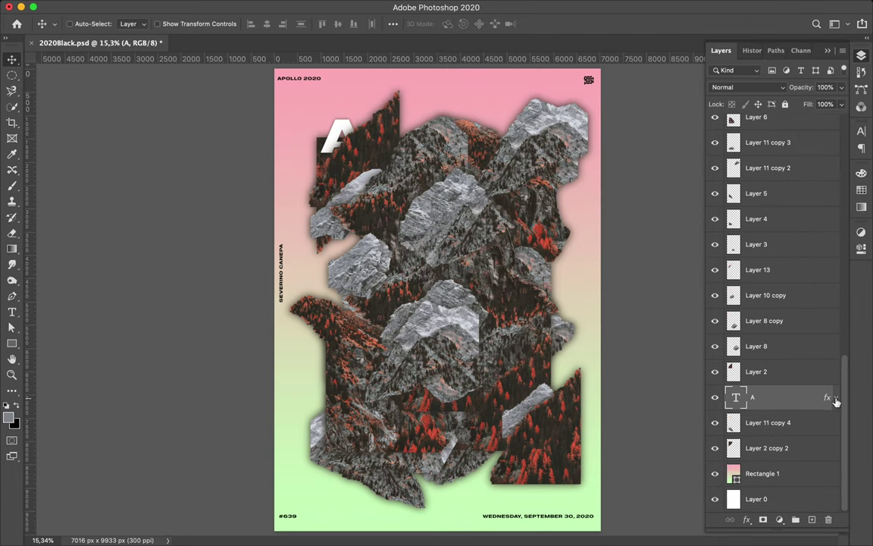
key(ctrl+j)
drag(792, 399, 770, 280)
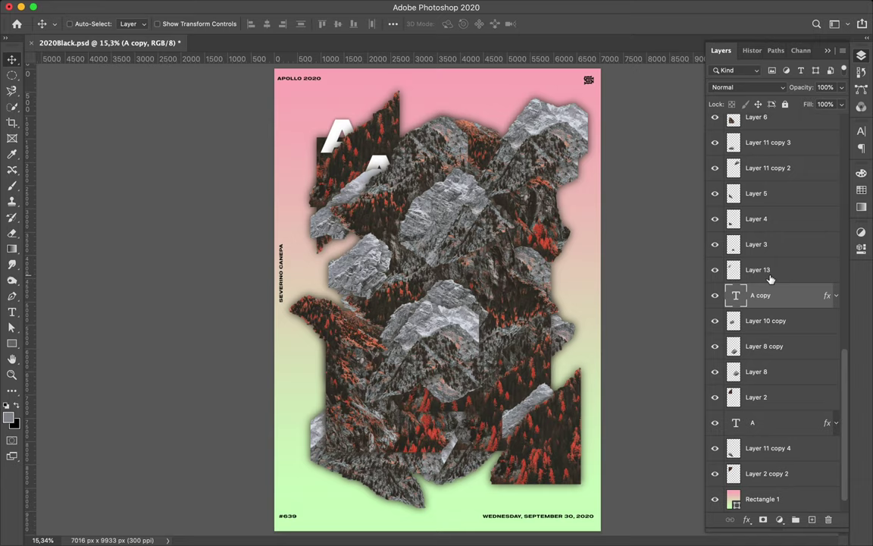
Change the A copy's letter to L and place it beside the A.
drag(377, 166, 367, 157)
key(t)
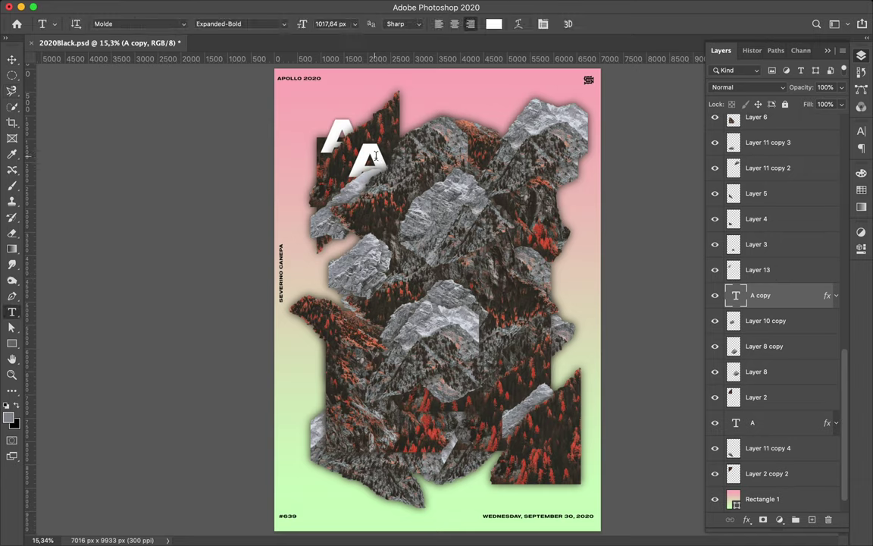
key(l)
key(t)
key(m)
key(t)
key(m)
key(t)
click(385, 162)
key(Escape)
key(v)
drag(364, 155, 378, 155)
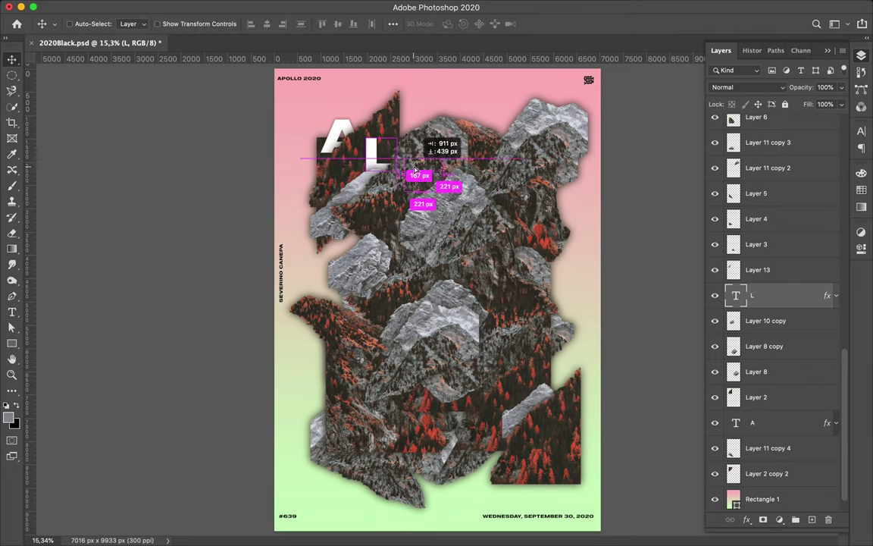
Duplicate the L between Layer 9 copy and Layer 7 copy, retype it as P, and position it near the mountain tops.
drag(758, 295, 779, 205)
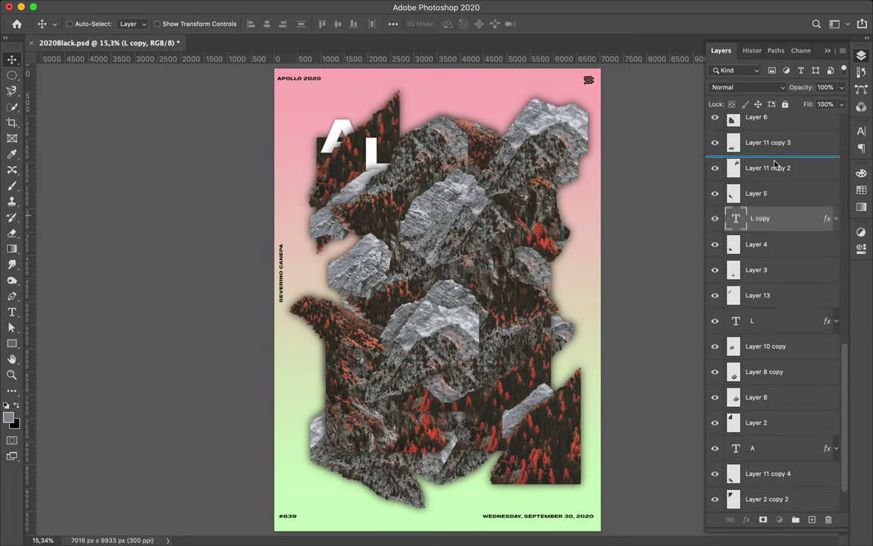
drag(774, 163, 773, 303)
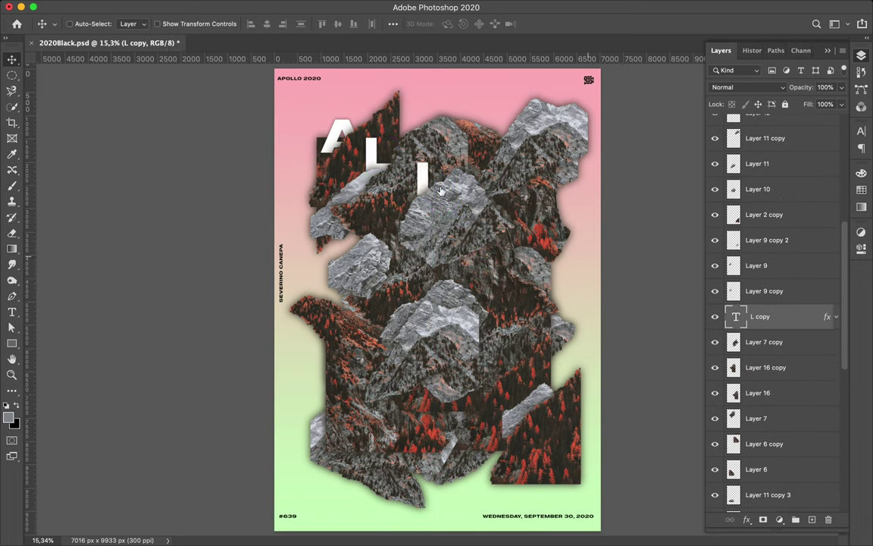
key(t)
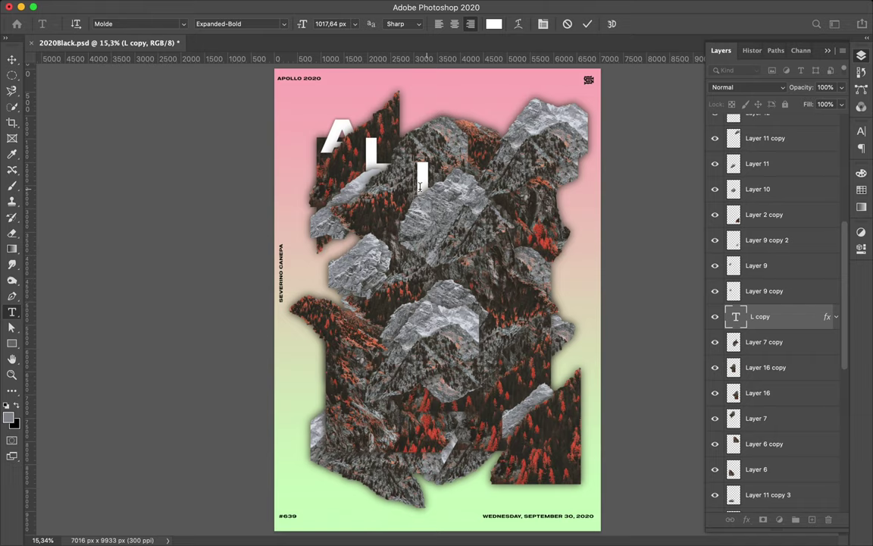
click(428, 176)
text(P)
key(Escape)
key(v)
drag(421, 182, 469, 143)
Retype the P copy as I and move it above the mountain tops.
key(t)
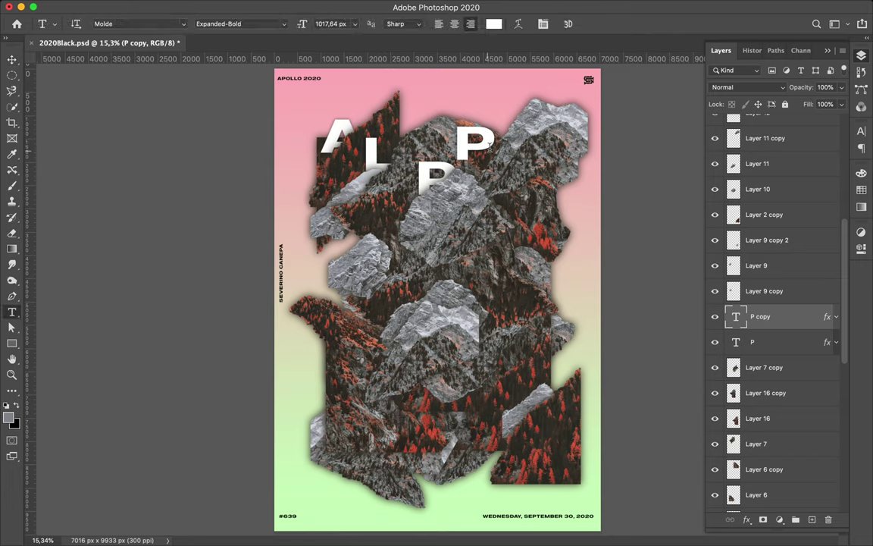
double_click(466, 140)
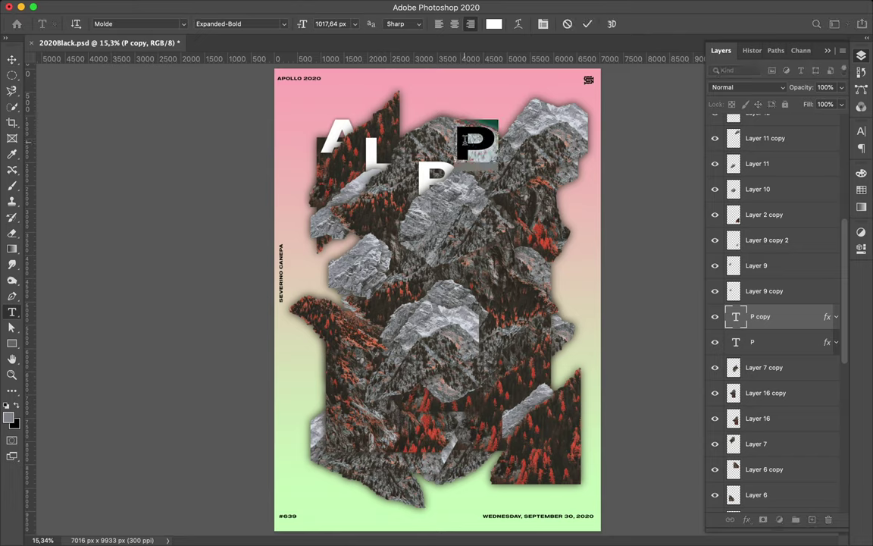
text(I)
key(Escape)
key(v)
drag(465, 140, 464, 121)
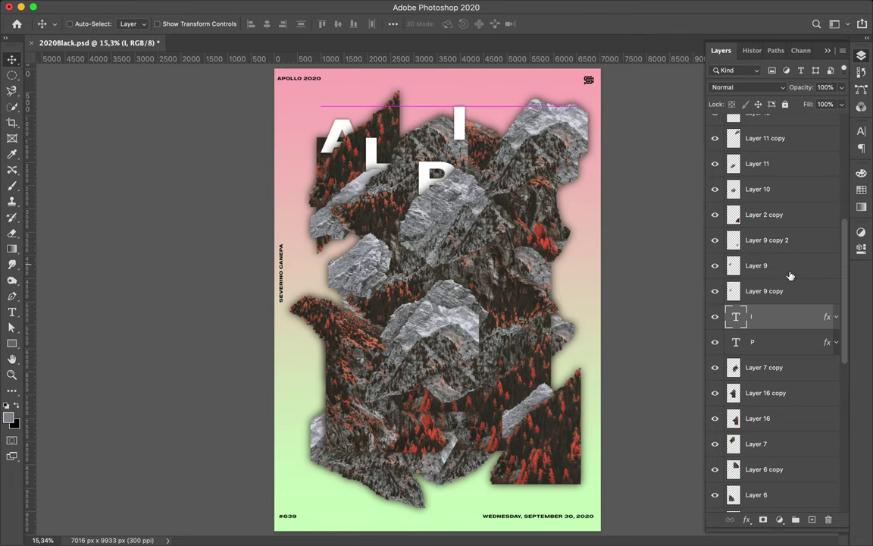
Restack the I layer, duplicate the I to the right, and retype the copy as N.
drag(758, 316, 756, 240)
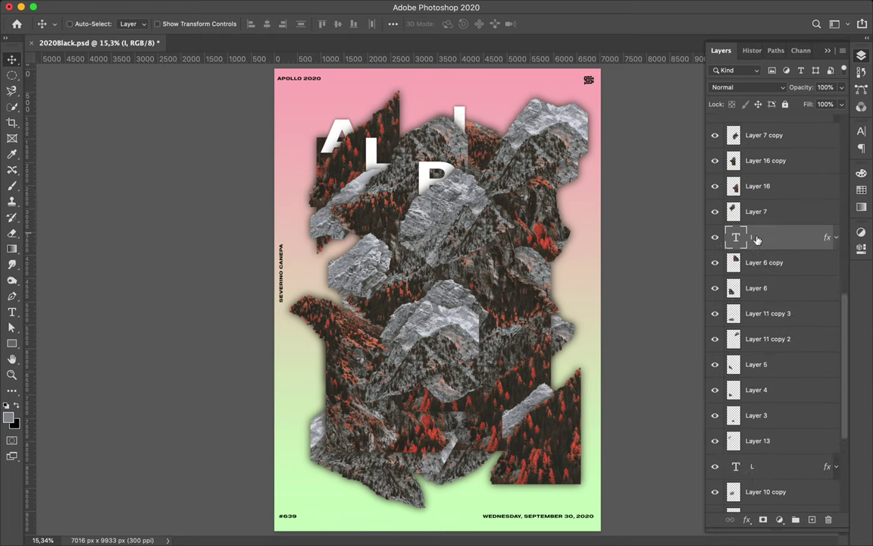
drag(470, 112, 527, 197)
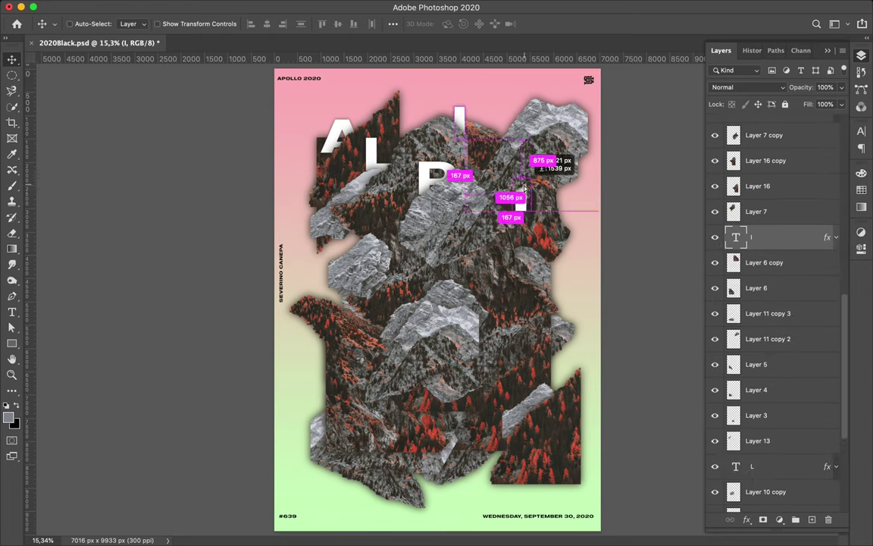
key(t)
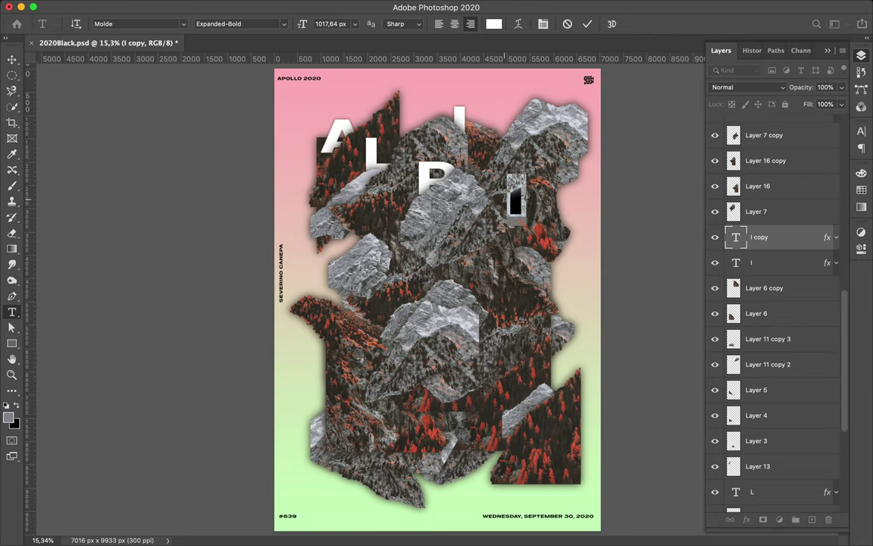
text(N)
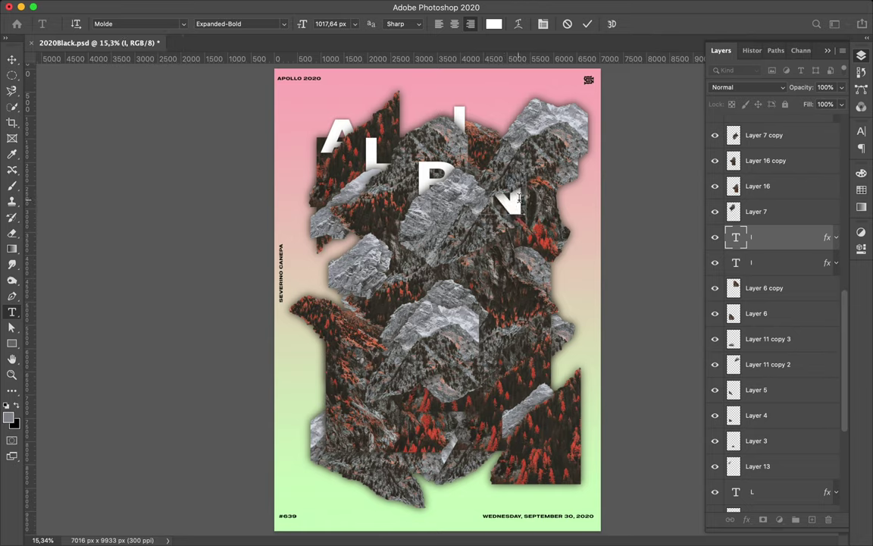
key(Escape)
key(v)
Shift the A down-left, and move the L and P left.
mouse_move(343, 131)
mouse_down()
mouse_move(320, 162)
mouse_move(355, 160)
mouse_up()
drag(429, 173, 417, 183)
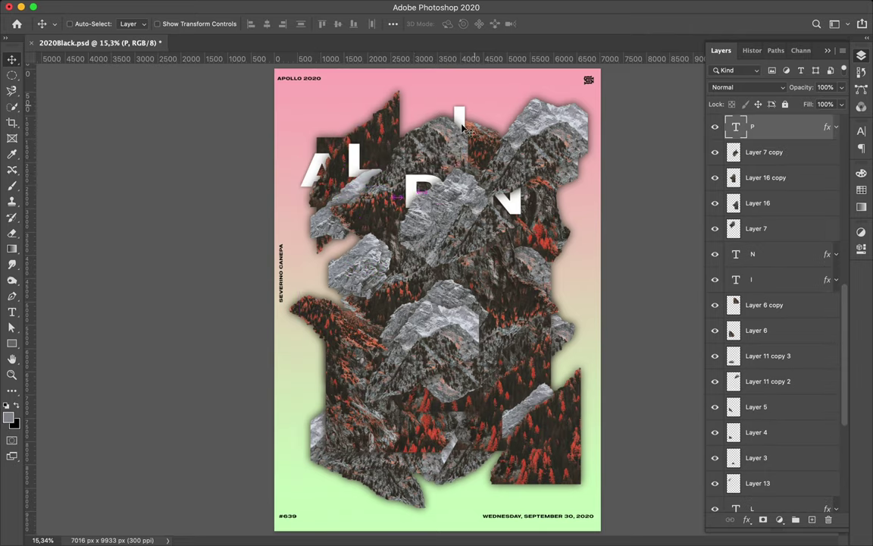
click(459, 114)
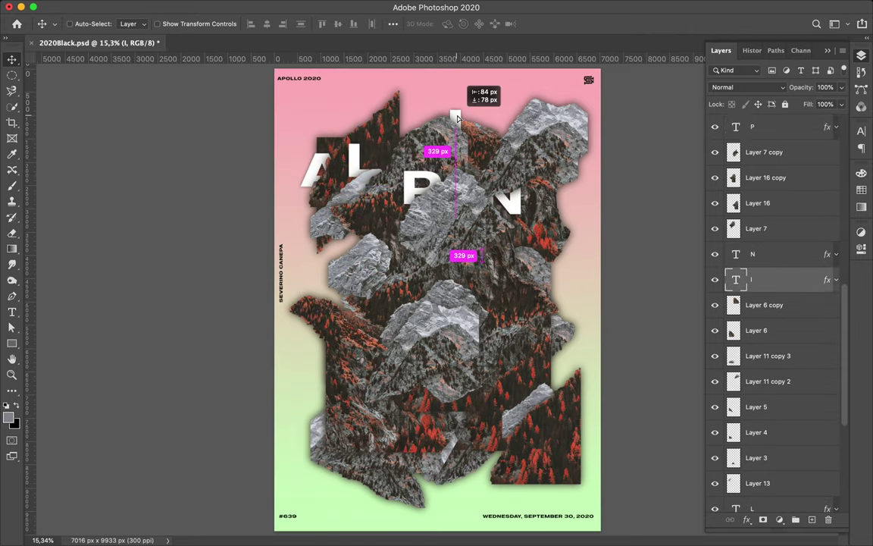
Duplicate the N as an echo up-left, and change the original N into an E.
drag(517, 212, 493, 167)
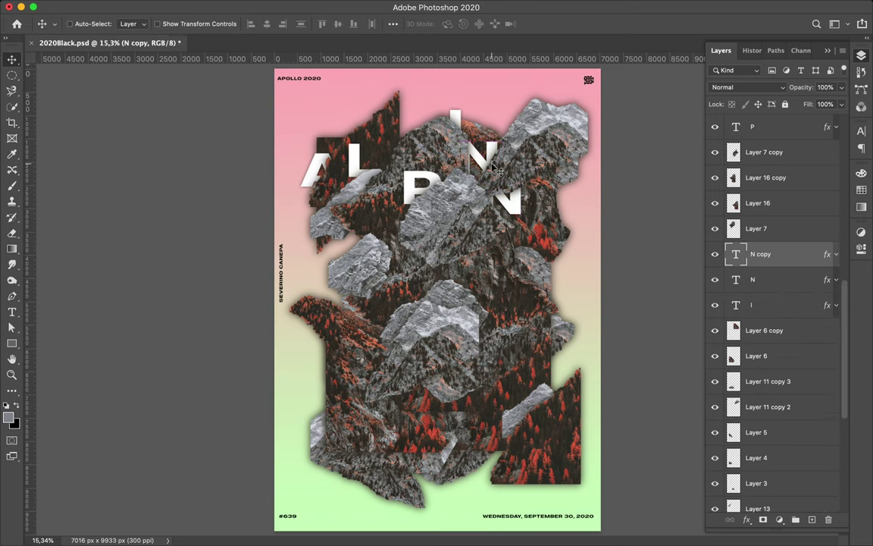
drag(511, 201, 522, 206)
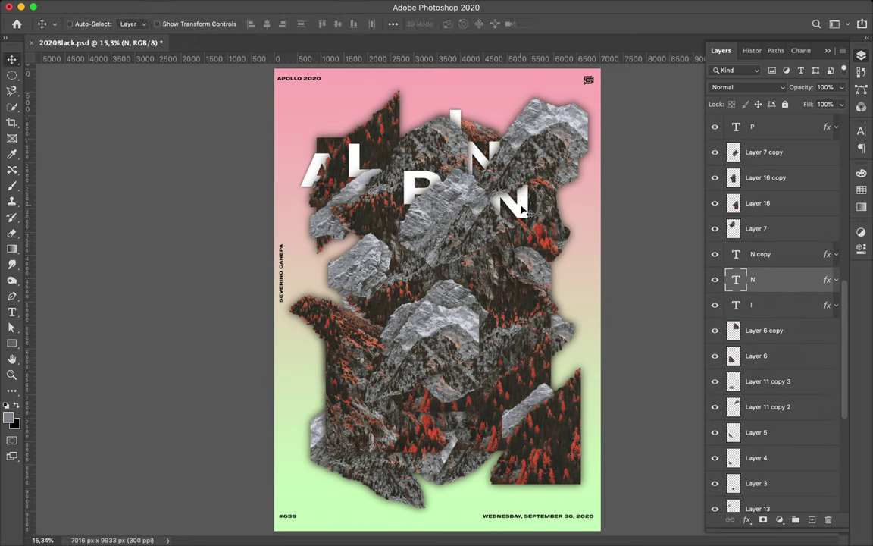
key(t)
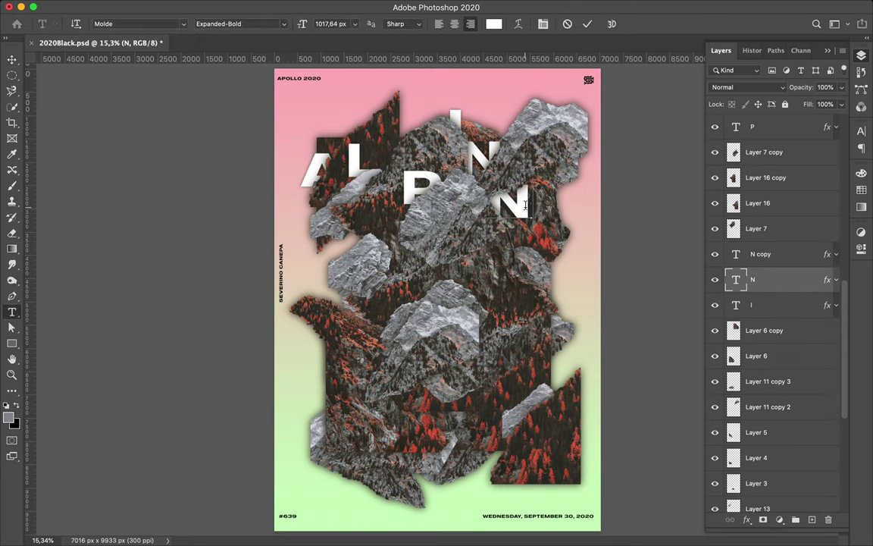
click(520, 204)
text(E)
key(ctrl+Return)
key(v)
drag(521, 203, 515, 206)
Duplicate the E down-left, retype the copy as R, and position it.
mouse_move(796, 279)
mouse_down()
mouse_move(793, 203)
mouse_move(768, 152)
mouse_up()
drag(366, 255, 416, 284)
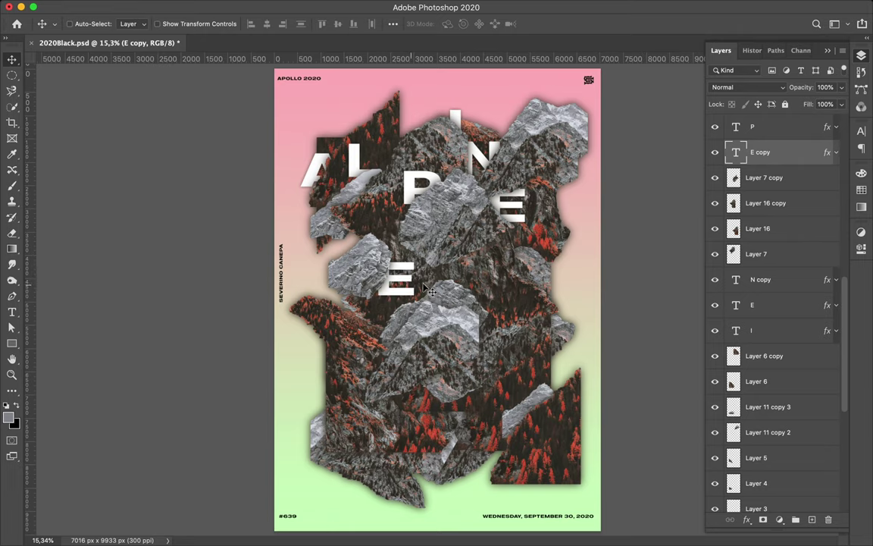
key(t)
text(R)
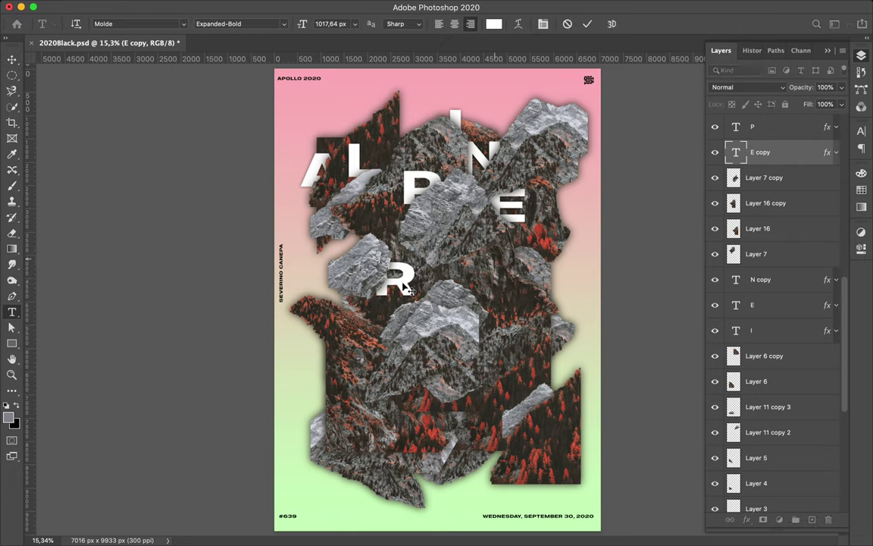
key(Escape)
key(v)
mouse_move(407, 288)
mouse_down()
mouse_move(393, 300)
mouse_move(440, 272)
mouse_up()
Turn further duplicates into O, C and K, and restack the K layer.
key(t)
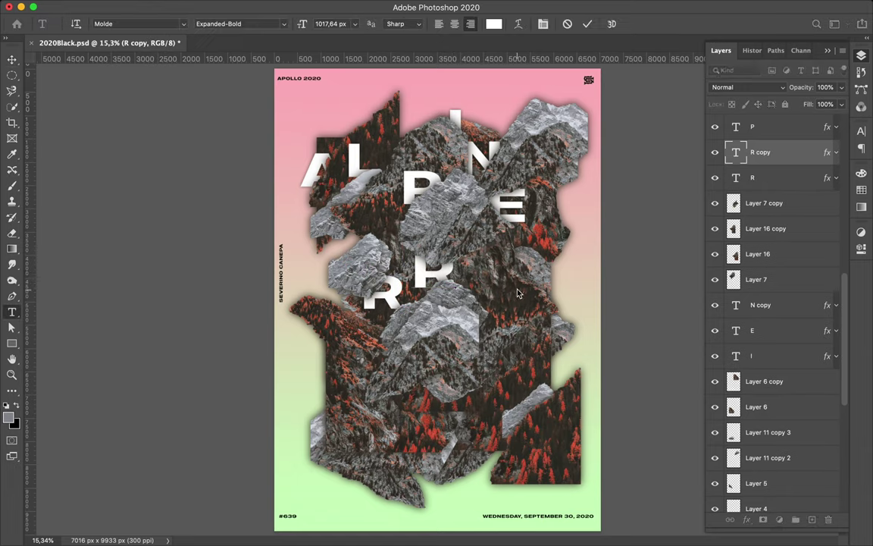
drag(418, 276, 475, 303)
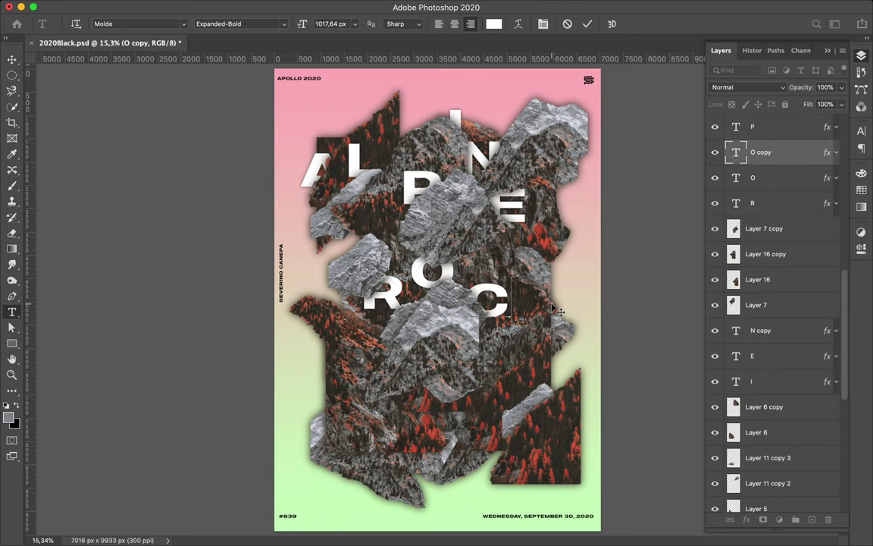
key(ctrl+Return)
key(v)
drag(520, 304, 557, 282)
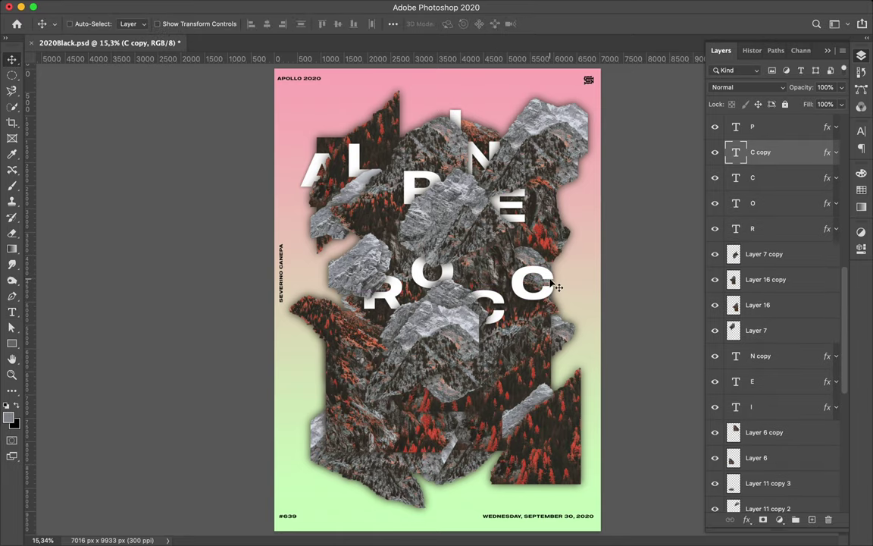
key(t)
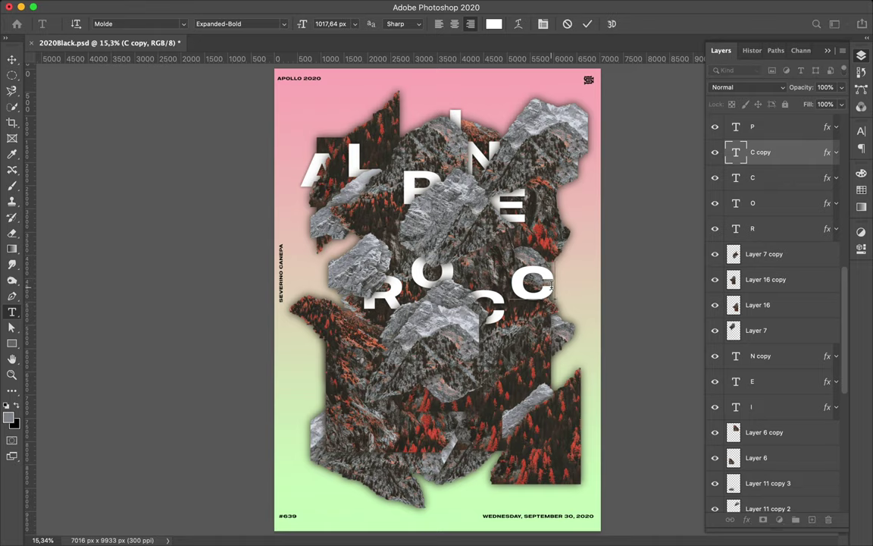
click(532, 282)
text(K)
drag(766, 153, 788, 298)
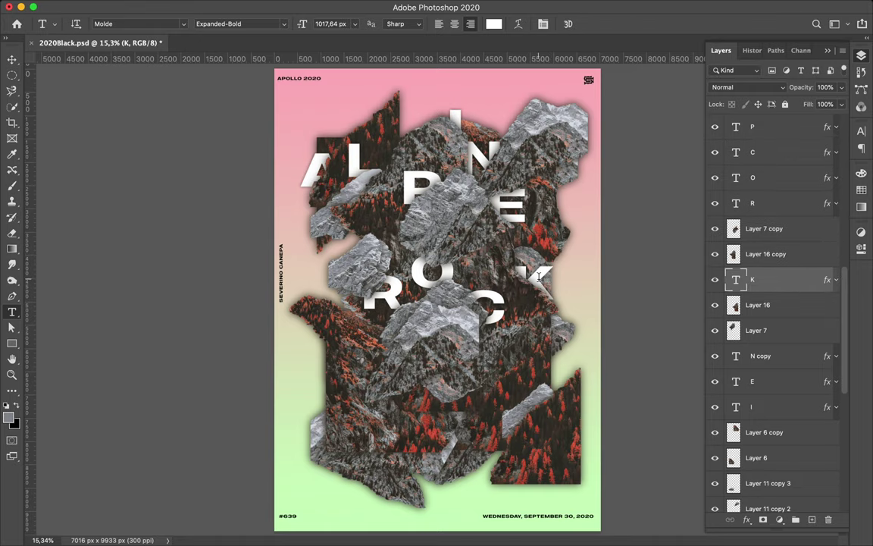
Move the K and turn its copy into a # below ROCK.
key(v)
mouse_move(540, 278)
mouse_down()
mouse_move(544, 267)
mouse_move(365, 374)
mouse_up()
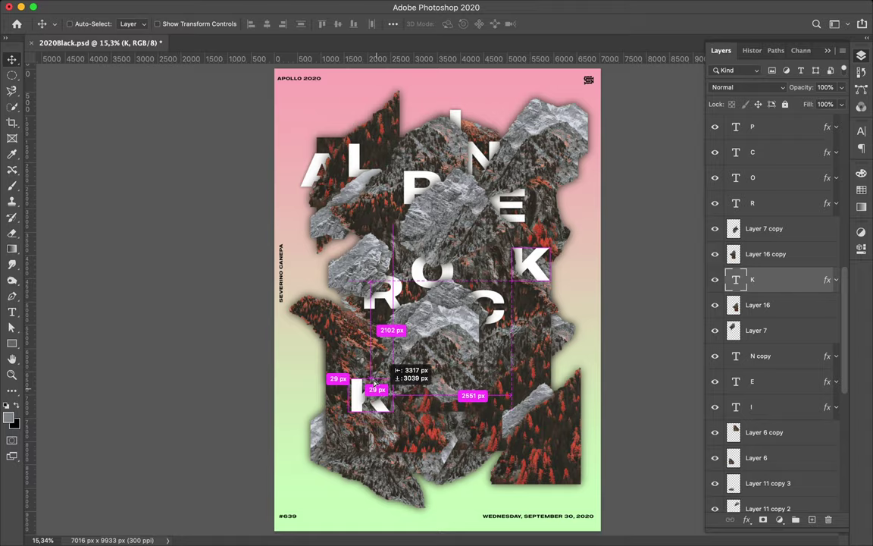
key(t)
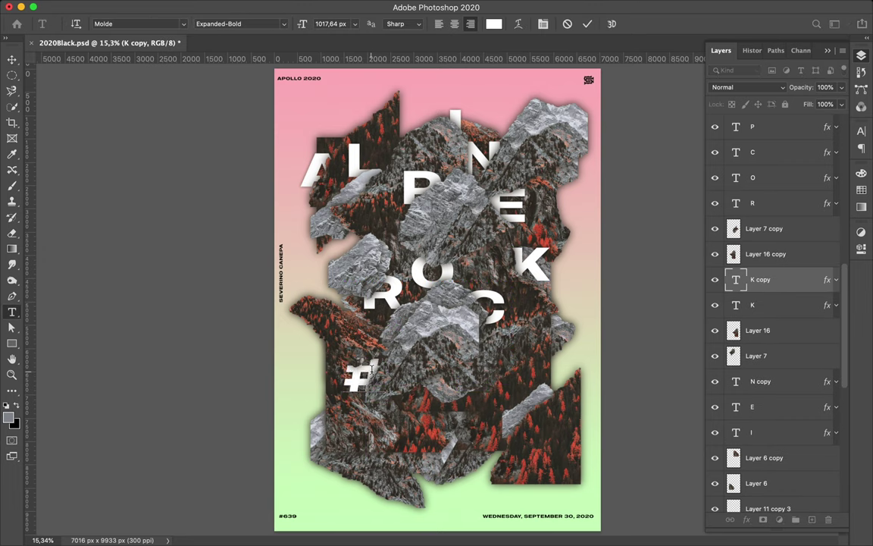
key(ctrl+Return)
key(v)
Duplicate the #, raise the copy in the stack, and retype it as 1.
alt+drag(358, 373, 421, 409)
mouse_move(760, 280)
mouse_down()
mouse_move(767, 121)
mouse_move(765, 148)
mouse_up()
key(t)
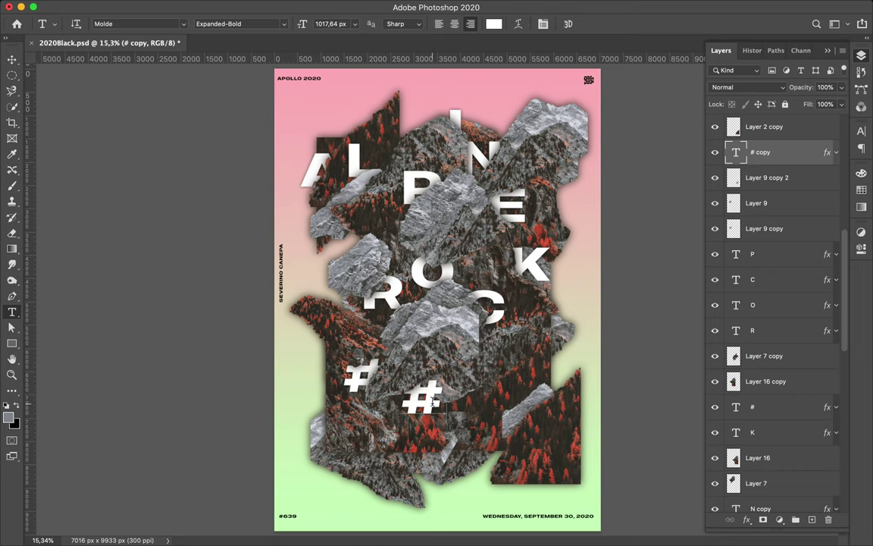
key(ctrl+Return)
key(v)
Give the 1 an Expanded Italic font style and move it lower in the layers.
click(860, 131)
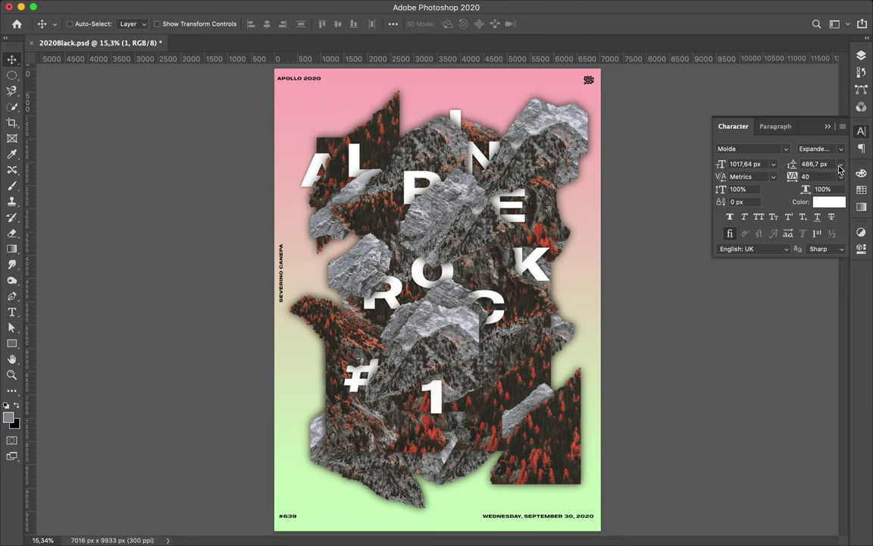
click(785, 150)
click(789, 125)
click(840, 148)
click(838, 175)
click(861, 55)
drag(773, 150, 762, 218)
Duplicate the 1, retype the copy as 5, and move it below Layer 9 copy 2.
mouse_move(435, 401)
mouse_down()
mouse_move(435, 390)
mouse_move(485, 392)
mouse_up()
double_click(479, 392)
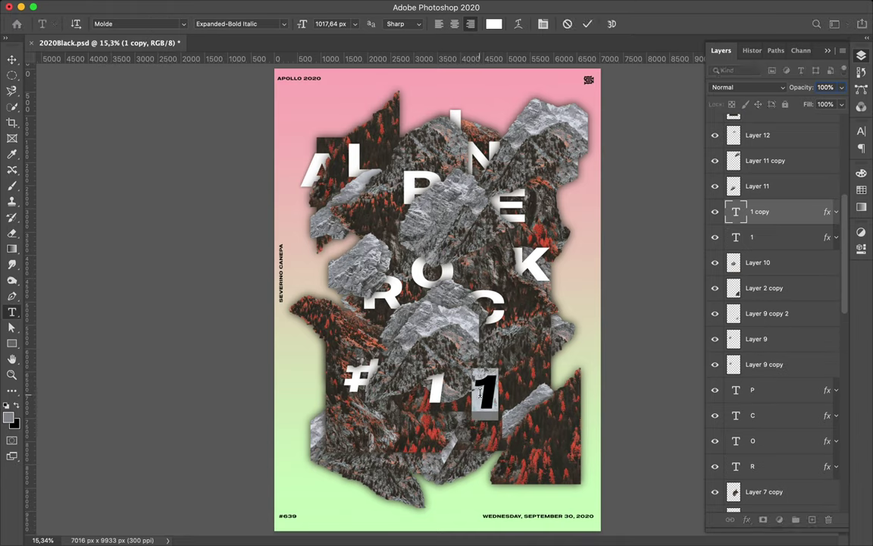
text(5)
key(ctrl+Return)
key(v)
drag(795, 216, 803, 318)
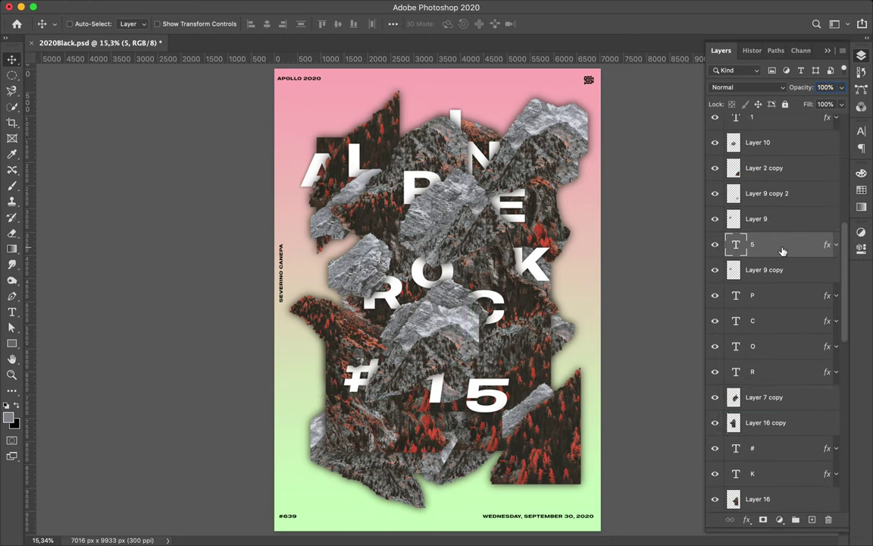
Nudge the 5 into place to complete #15 beneath ROCK.
drag(802, 319, 743, 387)
drag(502, 407, 497, 414)
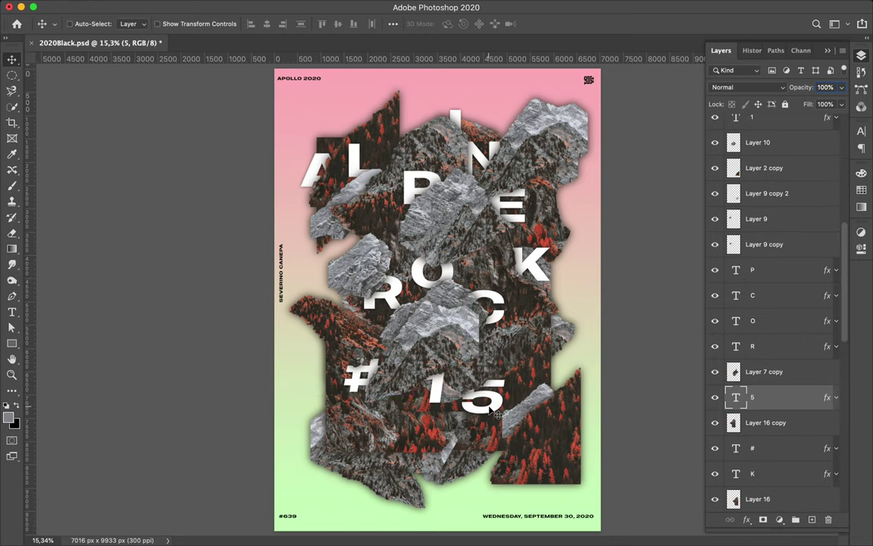
scroll(773, 303, up, 10)
scroll(773, 303, up, 10)
click(773, 188)
shift+click(773, 236)
click(861, 131)
click(829, 201)
key(Return)
key(v)
Add a new empty layer and delete the old corner logo layer.
key(ctrl+shift+alt+n)
key(b)
key(m)
click(785, 167)
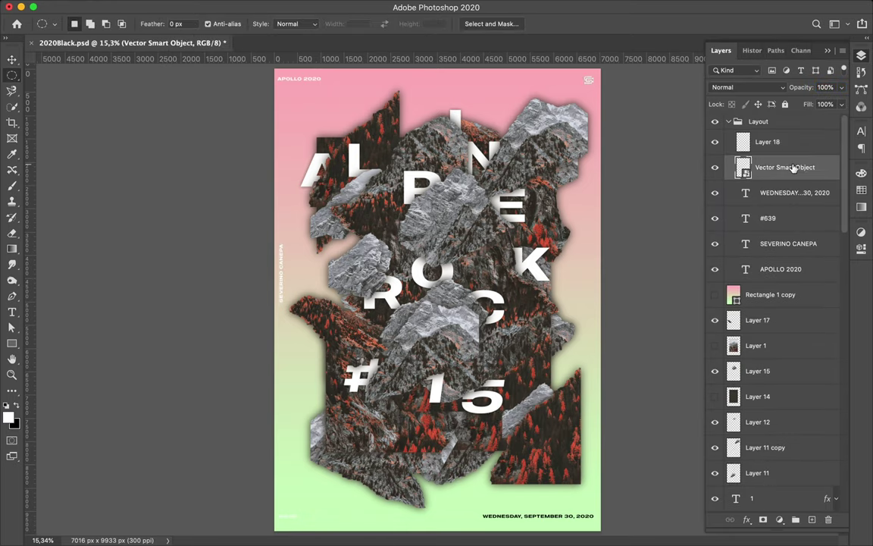
key(Delete)
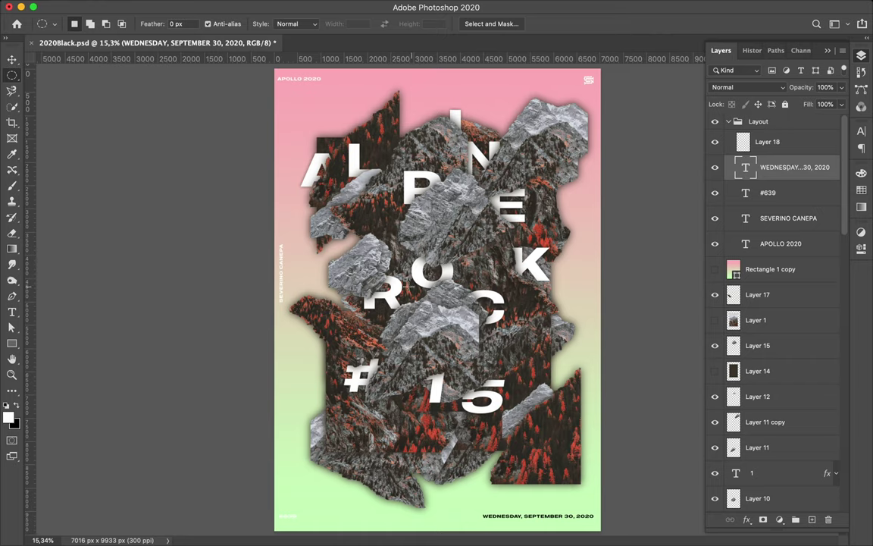
key(v)
click(377, 301)
scroll(777, 341, up, 2)
Move the R left and below the 5, then make two echoed copies of the O.
drag(777, 375, 777, 399)
drag(375, 295, 359, 294)
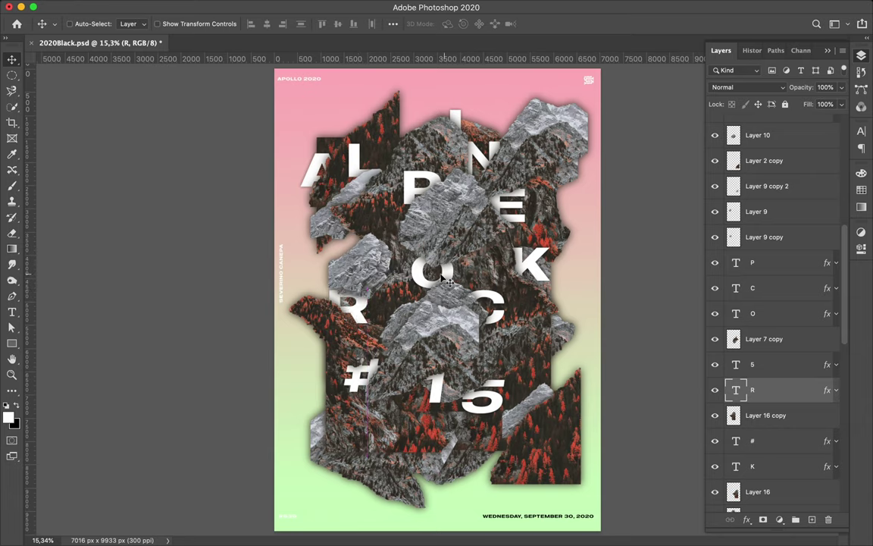
click(416, 288)
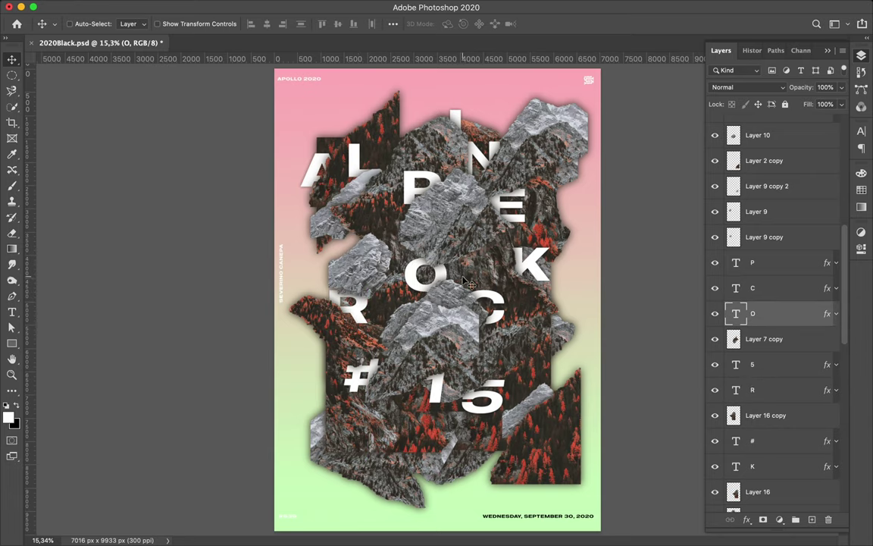
drag(414, 282, 417, 273)
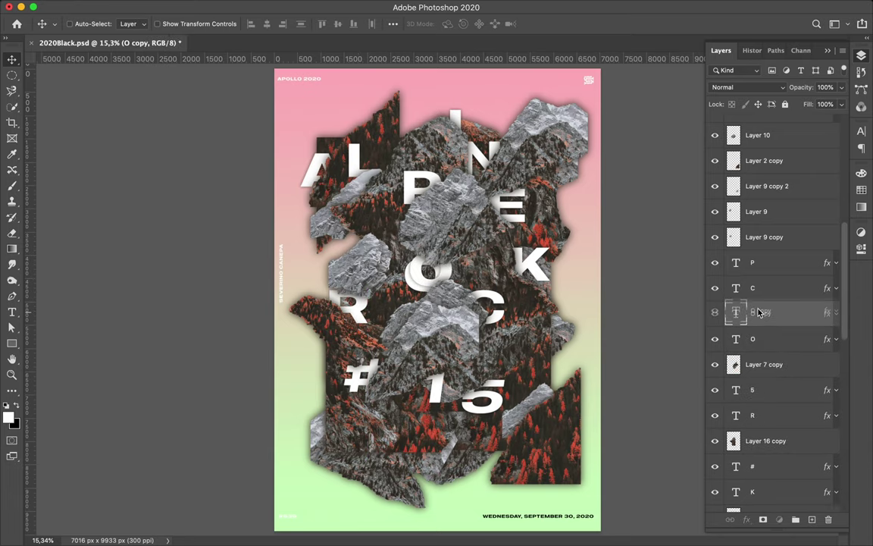
drag(757, 308, 755, 231)
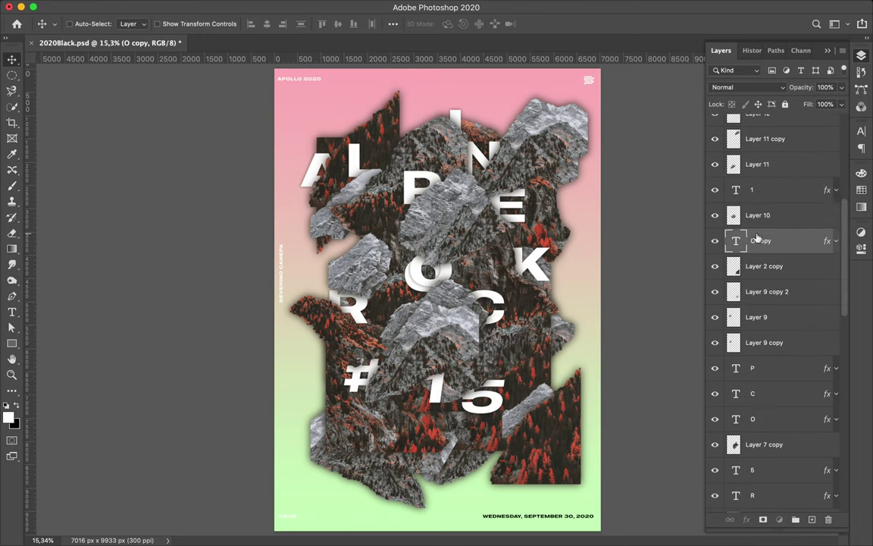
mouse_move(805, 252)
mouse_down()
mouse_move(788, 149)
mouse_move(776, 218)
mouse_up()
Offset the C copy and A copy echoes and restack them among the mountain layers.
click(776, 220)
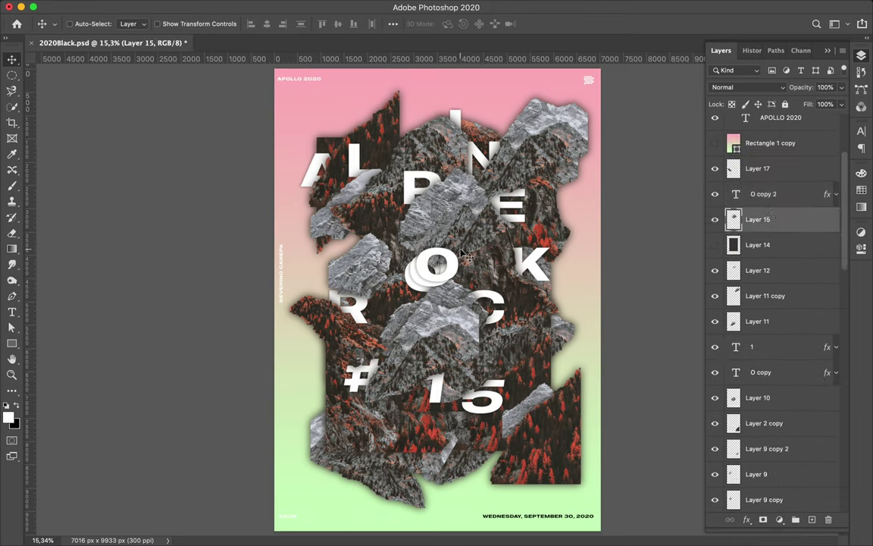
mouse_move(483, 307)
mouse_down()
mouse_move(506, 332)
mouse_move(500, 327)
mouse_up()
drag(760, 447, 754, 419)
drag(461, 350, 494, 324)
click(314, 177)
mouse_move(758, 389)
mouse_down()
mouse_move(771, 456)
mouse_move(758, 466)
mouse_up()
drag(324, 171, 319, 163)
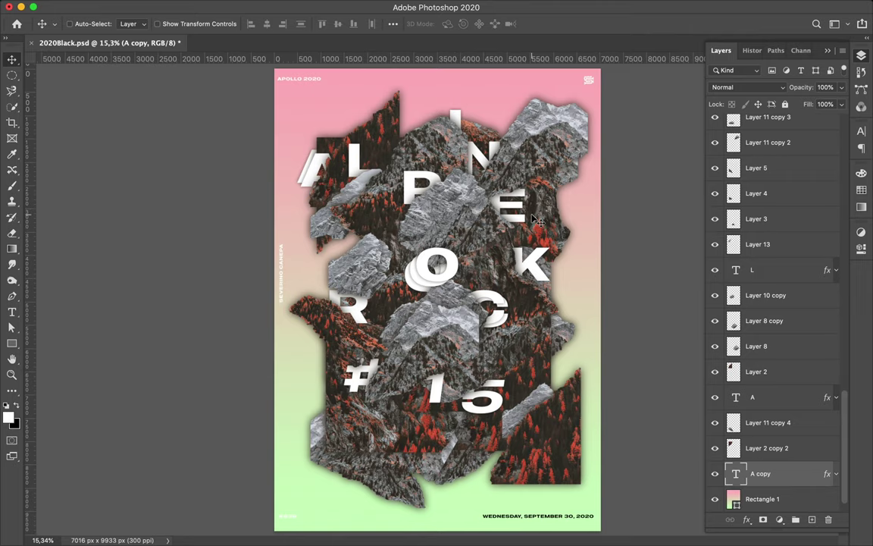
Draw a square Rectangle 2 shape over the E.
key(u)
click(134, 23)
click(170, 25)
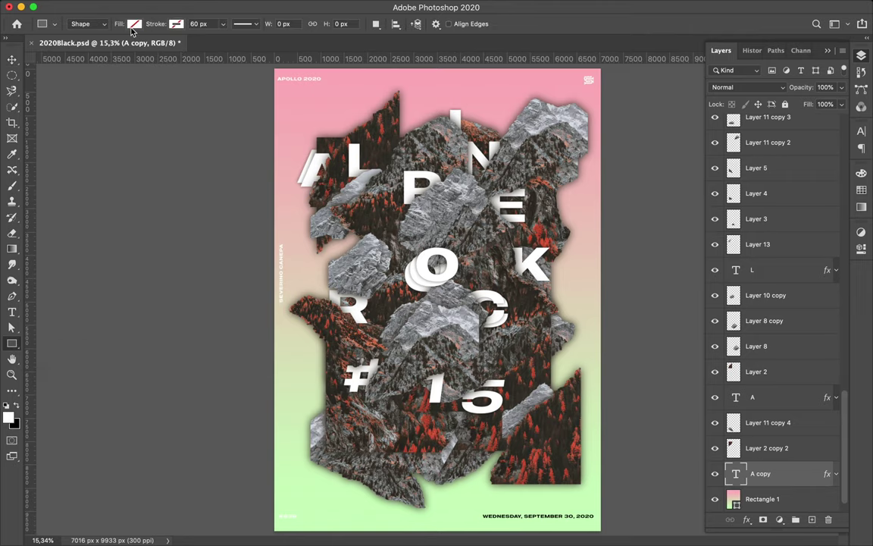
click(168, 24)
drag(481, 181, 530, 227)
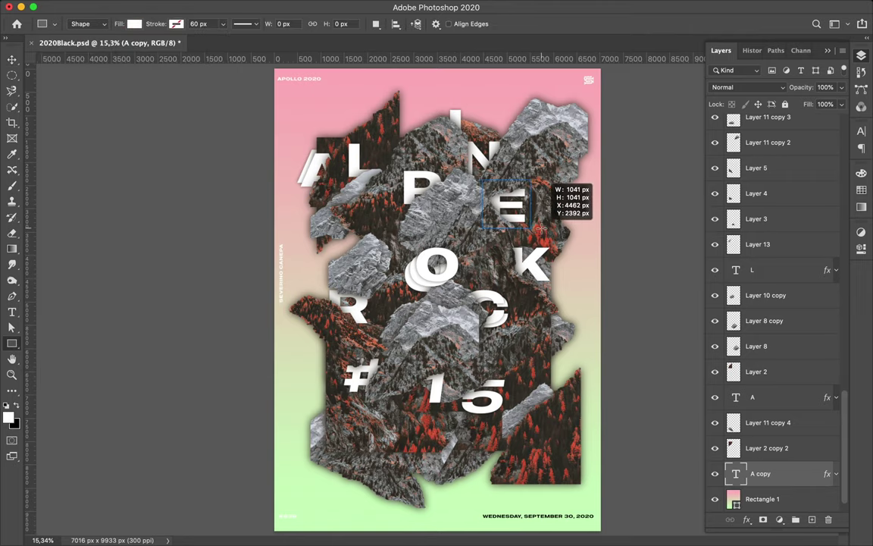
click(861, 205)
scroll(769, 227, up, 5)
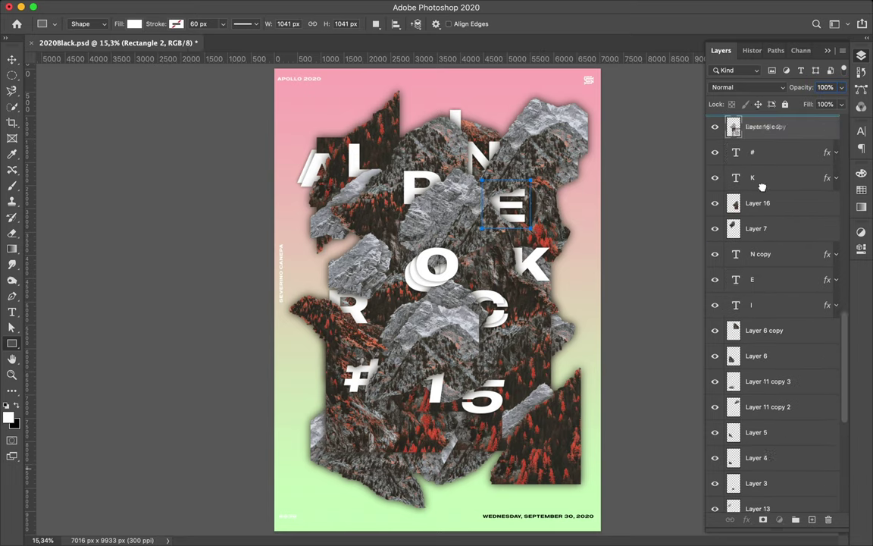
Rasterize the Rectangle 2 shape layer and undo an accidental small rectangle.
right_click(764, 280)
scroll(711, 401, down, 5)
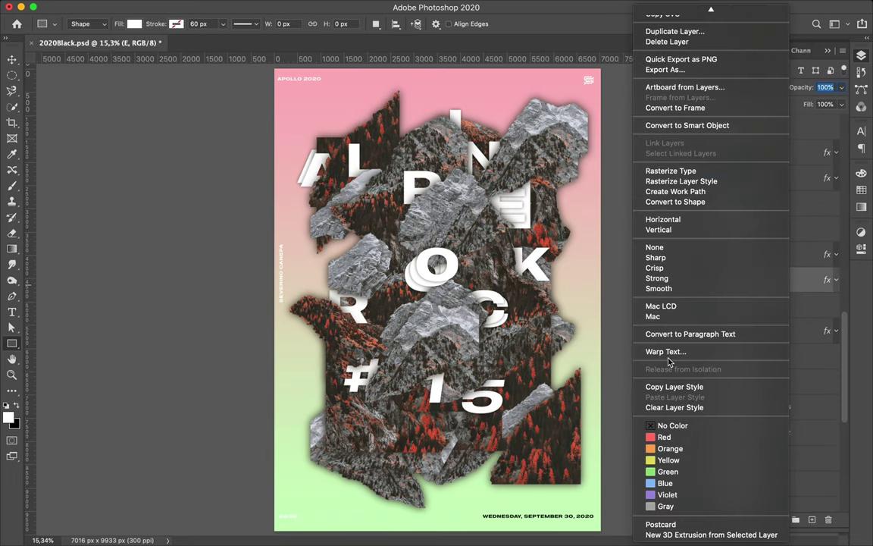
click(769, 289)
right_click(739, 305)
click(705, 198)
click(761, 279)
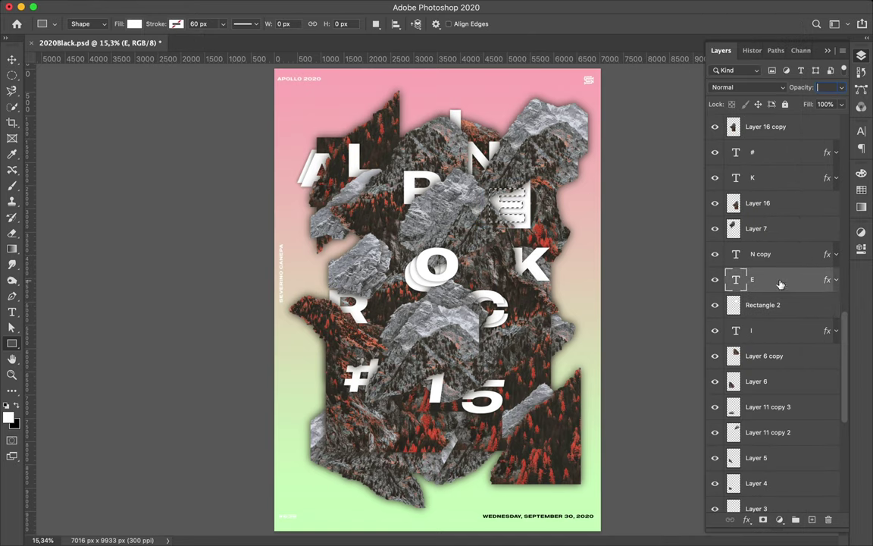
click(590, 237)
key(Return)
key(ctrl+z)
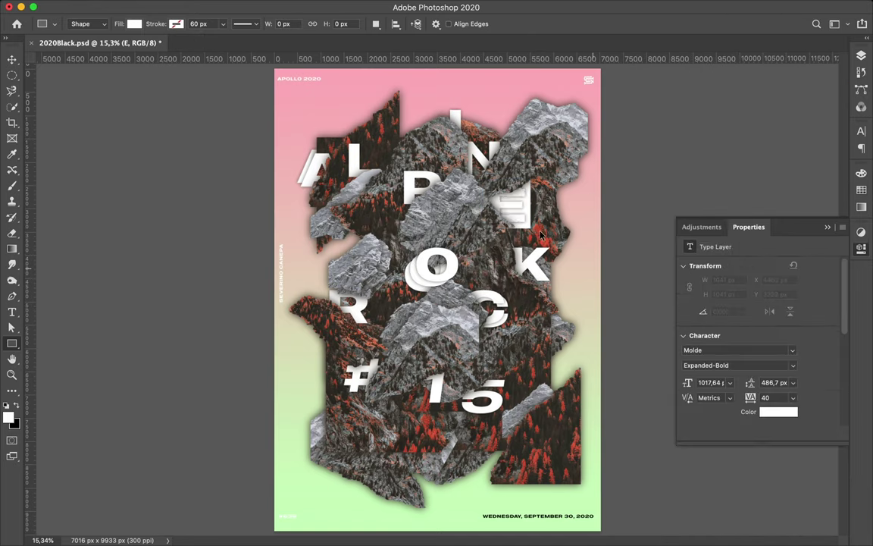
Select the E and Rectangle 2 layers and merge them with Cmd+E.
click(860, 58)
key(m)
click(795, 303)
key(ctrl+z)
click(785, 303)
key(ctrl+z)
key(ctrl+e)
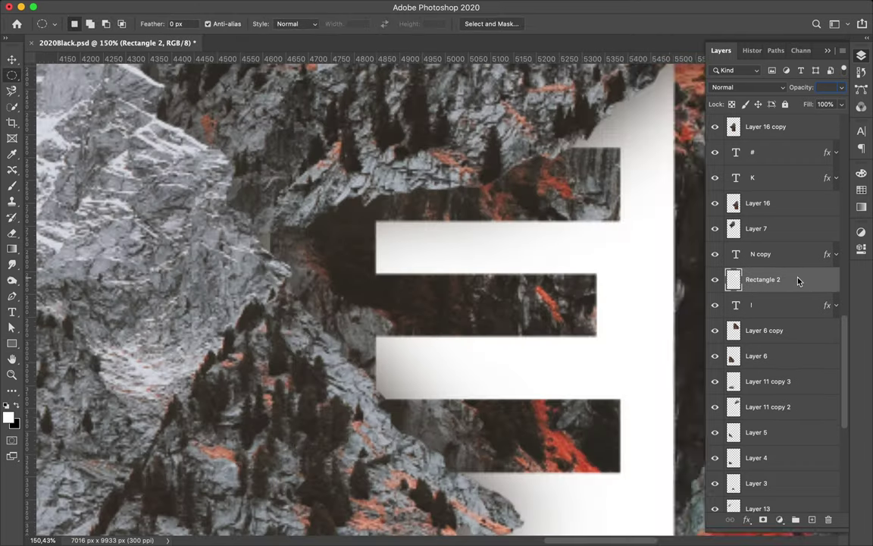
Paste the drop shadow layer style onto the merged Rectangle 2.
right_click(788, 279)
click(622, 304)
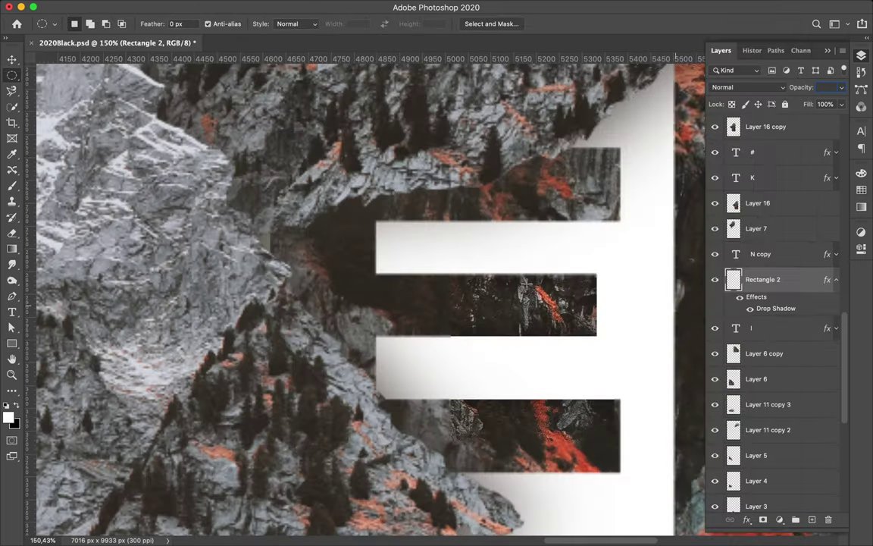
scroll(596, 224, down, 10)
key(v)
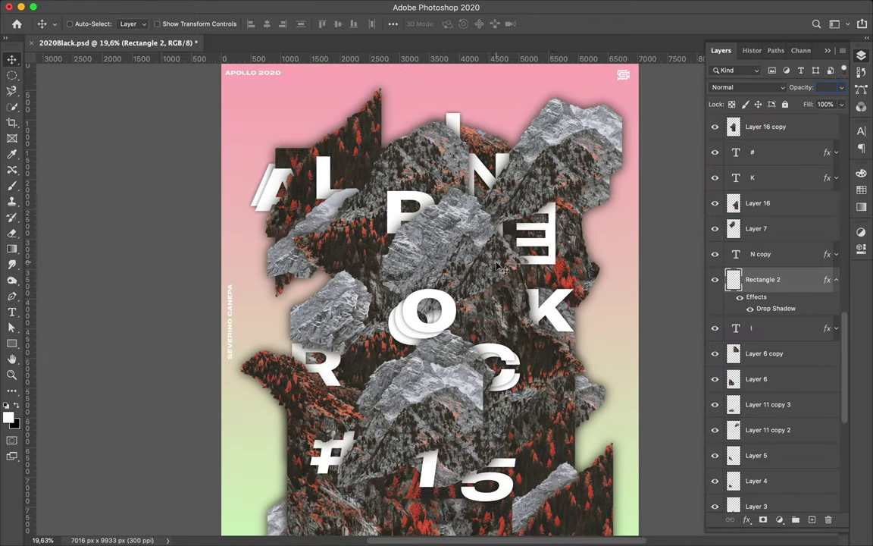
ctrl+click(311, 180)
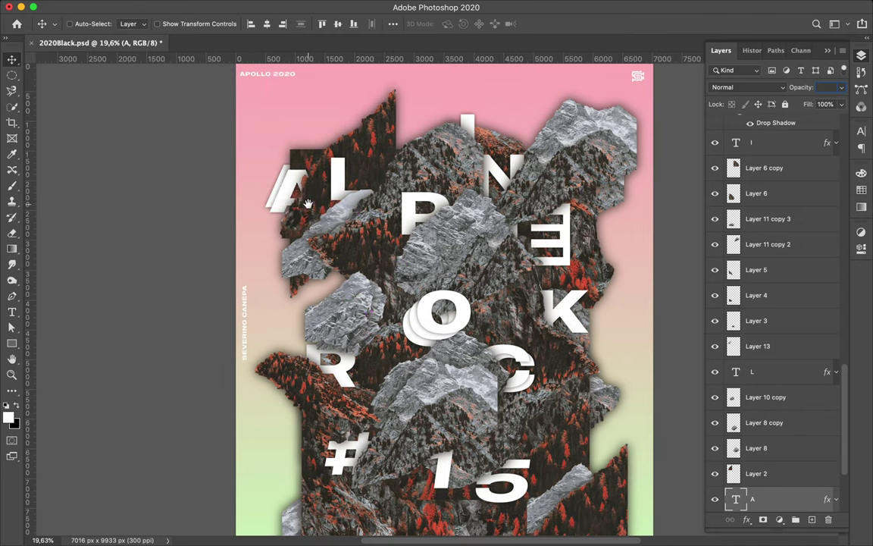
Place echoed A pieces at the top and drop the new Layer 20 below Layer 5.
drag(290, 199, 348, 227)
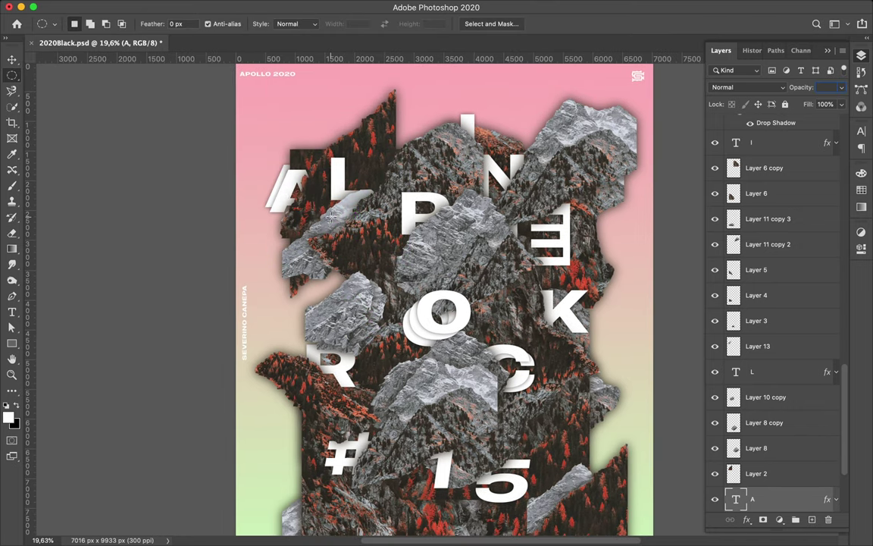
drag(349, 227, 303, 186)
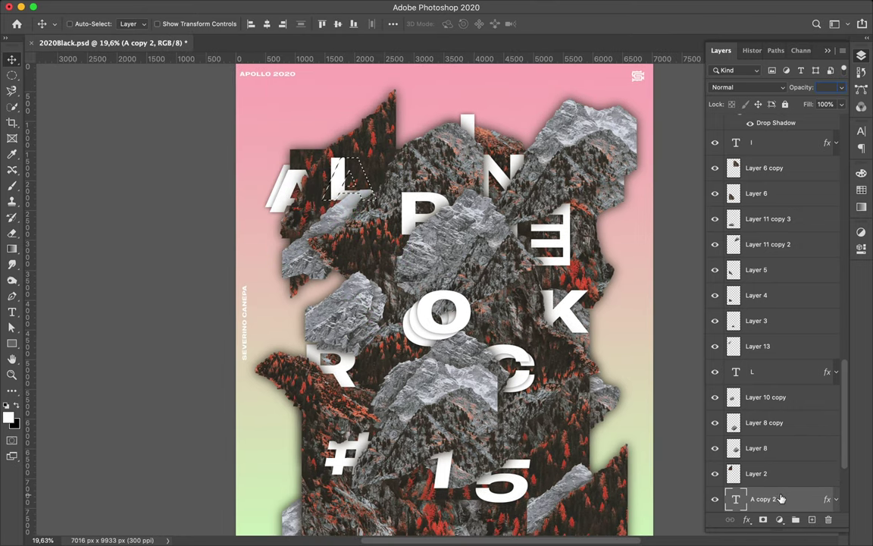
drag(336, 125, 331, 146)
ctrl+click(578, 282)
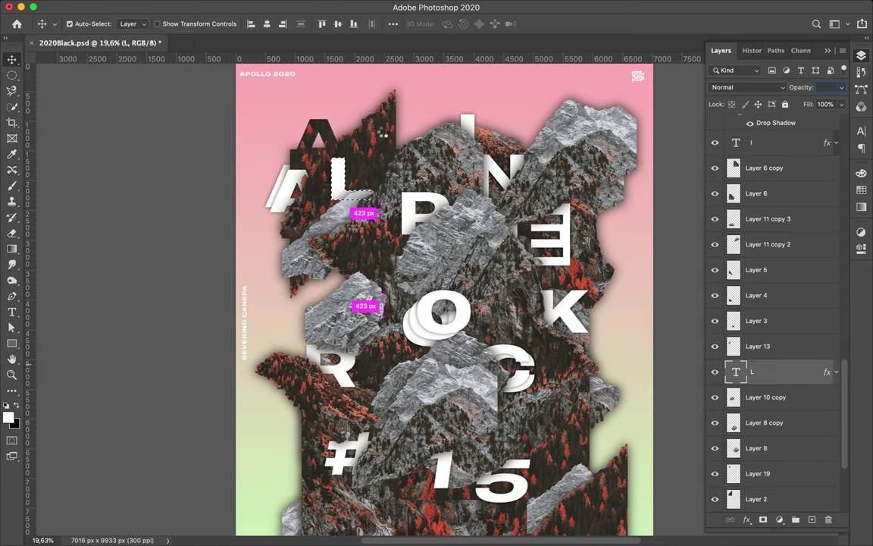
drag(383, 135, 383, 186)
mouse_move(756, 440)
mouse_down()
mouse_move(771, 205)
mouse_move(758, 167)
mouse_up()
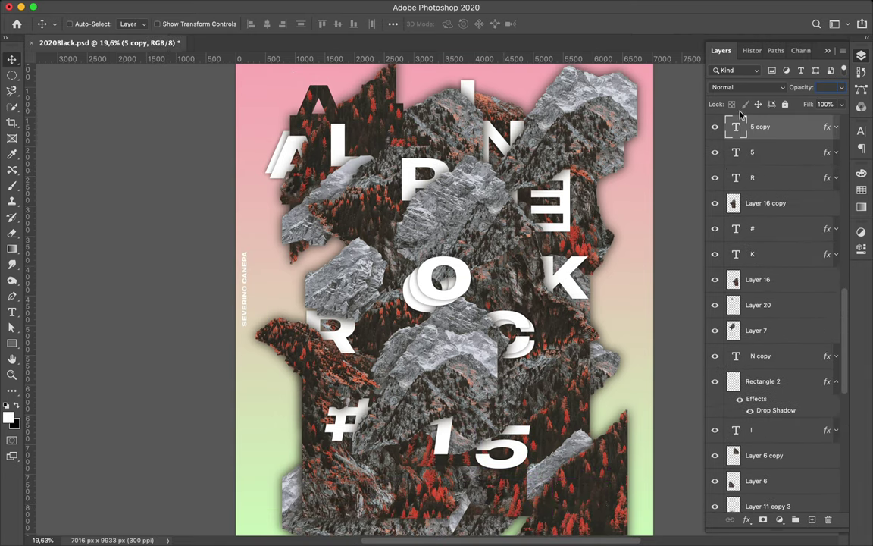
Create Layer 21, paste the drop shadow onto it, and raise it in the stack.
super+click(523, 455)
key(super+alt+shift+n)
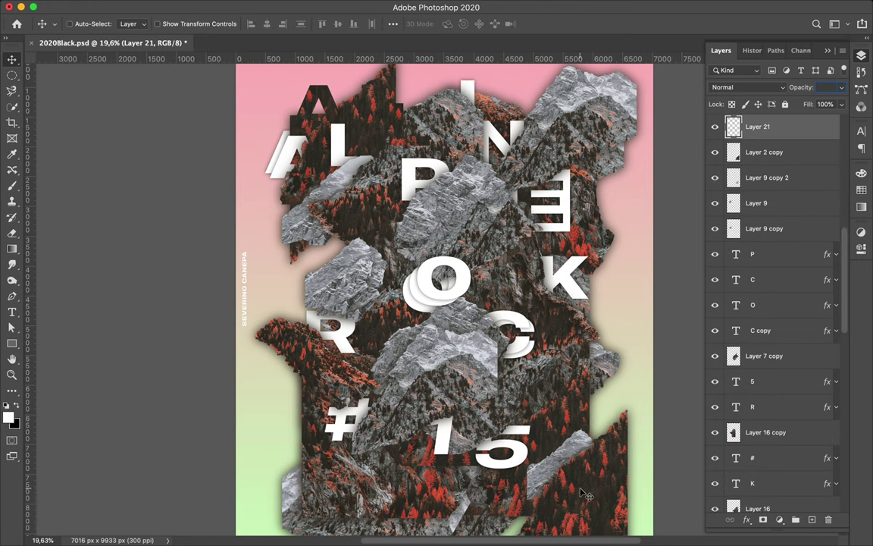
right_click(789, 126)
click(672, 286)
scroll(847, 291, up, 5)
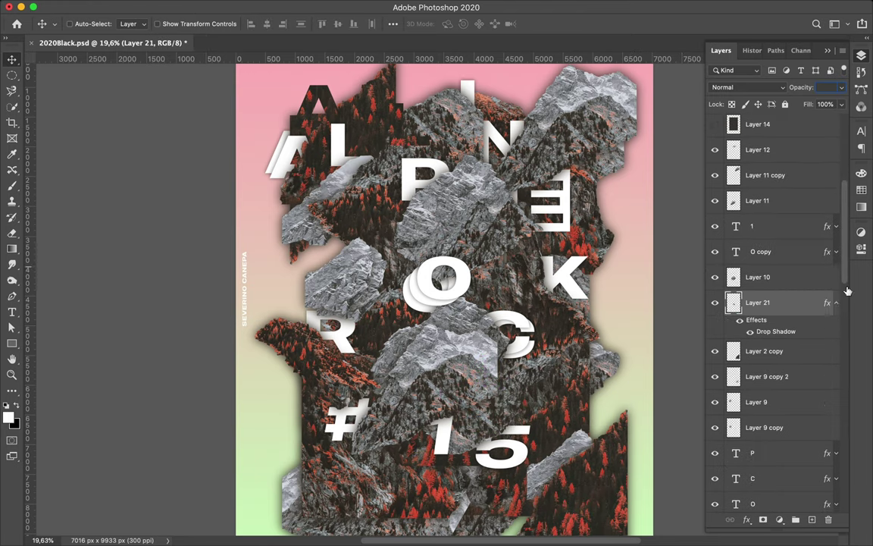
key(super+bracketright)
key(super+bracketright)
key(super+bracketright)
key(super+bracketright)
key(super+bracketright)
key(super+bracketright)
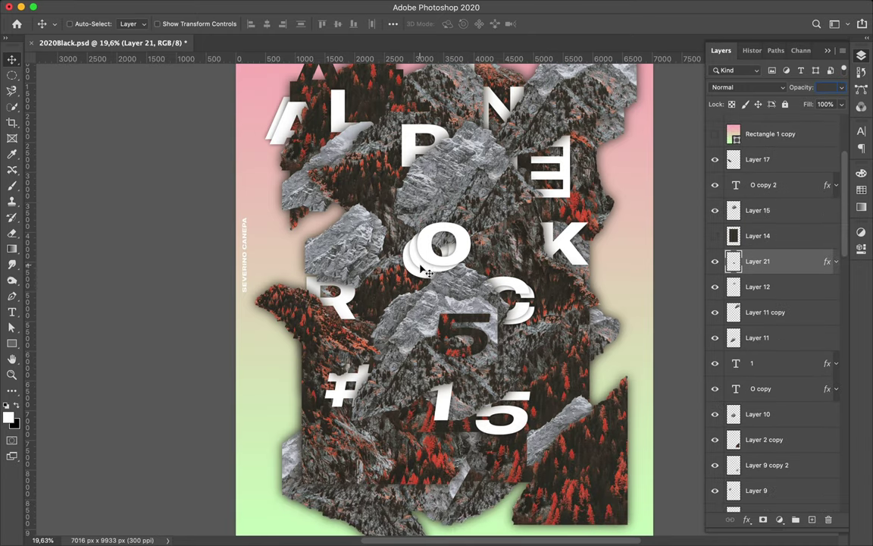
Delete the extra O echo layer, O copy 2.
super+click(401, 227)
super+click(424, 239)
super+click(394, 227)
super+click(454, 254)
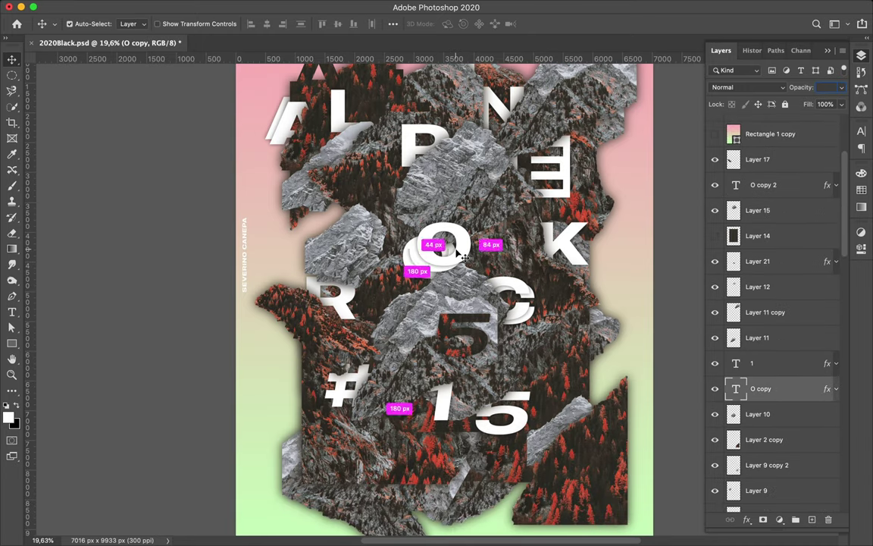
key(Delete)
super+click(443, 273)
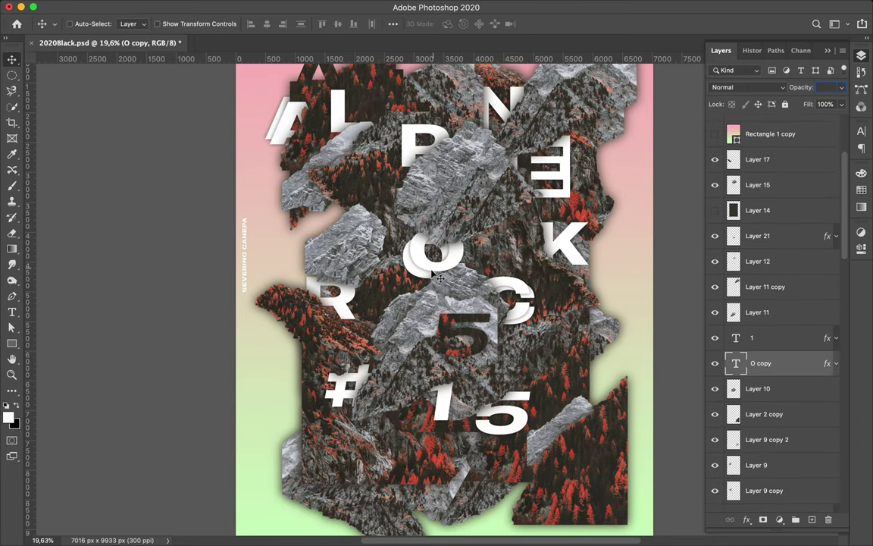
Draw a small square, then a white circle, Ellipse 1, over the # sign.
key(u)
drag(303, 341, 317, 355)
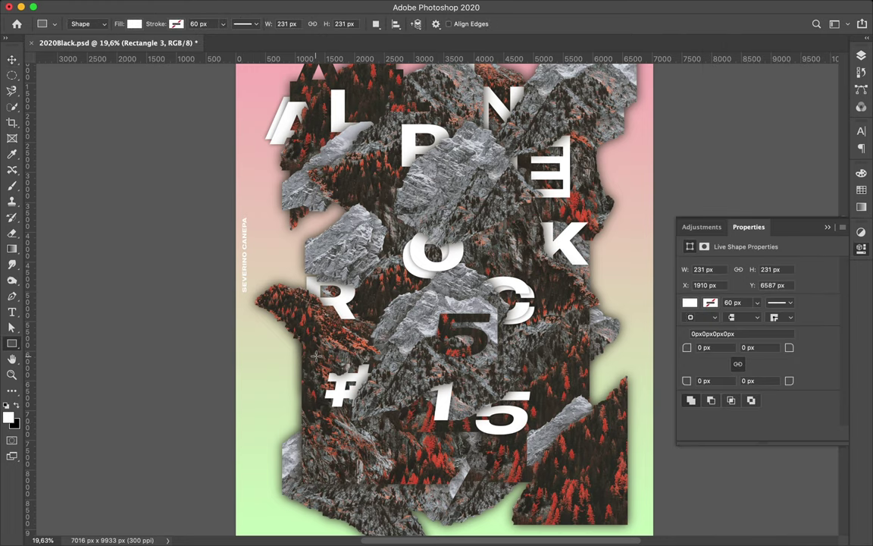
super+click(349, 390)
key(shift+u)
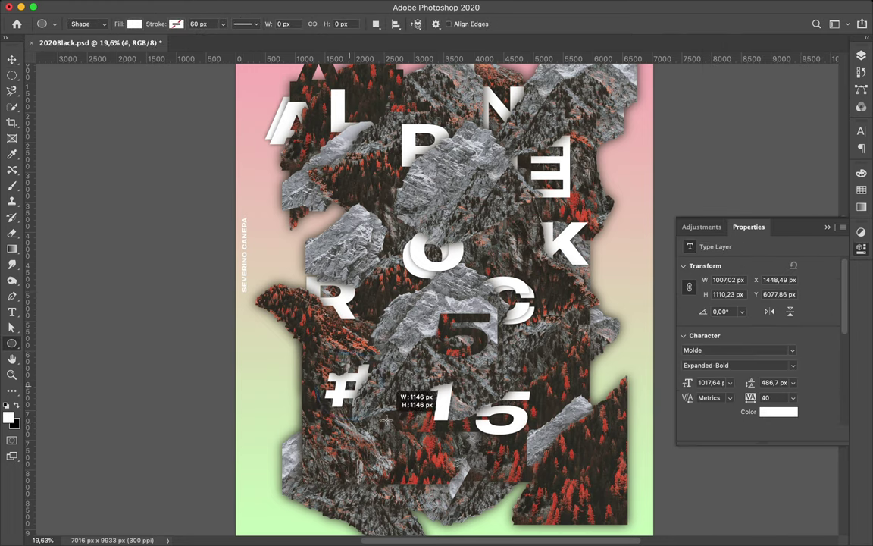
drag(363, 395, 383, 419)
Paste the Drop Shadow layer style onto Ellipse 1.
key(F7)
right_click(770, 337)
key(Escape)
click(788, 354)
key(BackSpace)
key(Return)
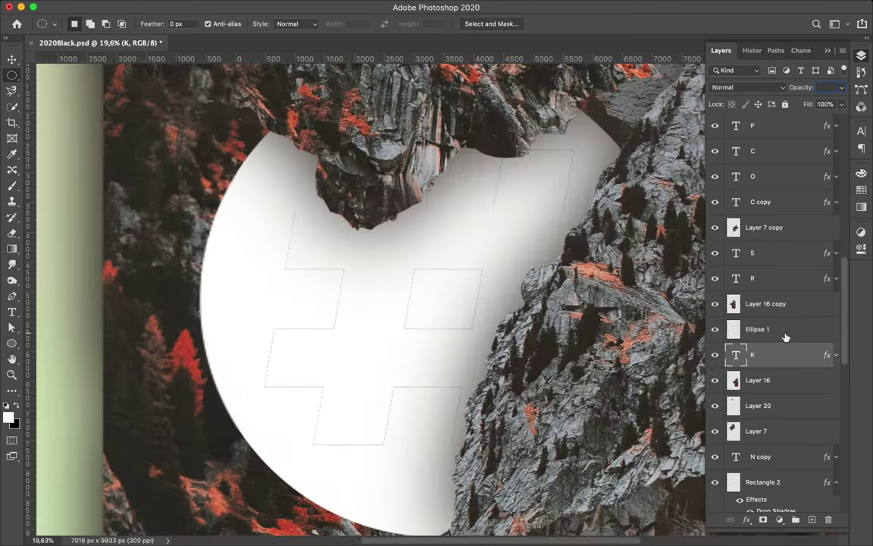
key(super+0)
right_click(785, 337)
key(Escape)
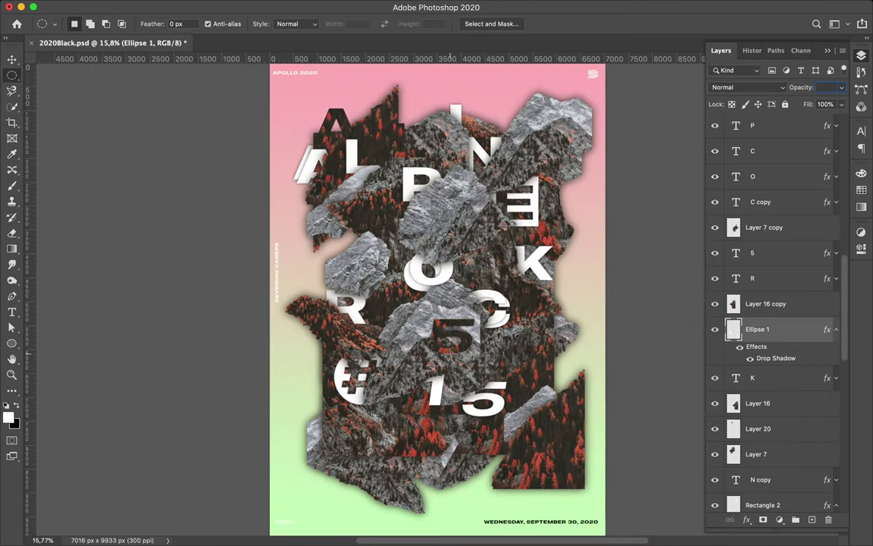
Select the A letter on the poster with the Move tool.
key(v)
ctrl+click(506, 298)
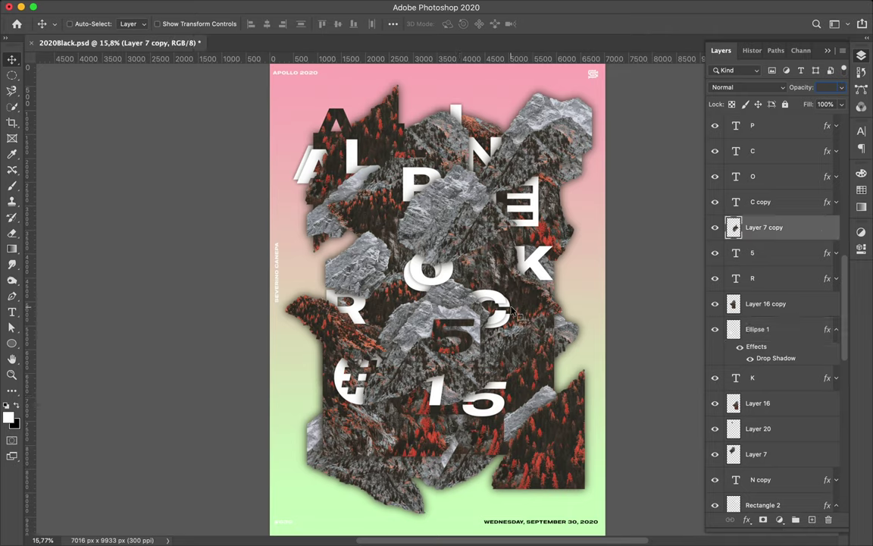
ctrl+click(298, 174)
ctrl+click(299, 174)
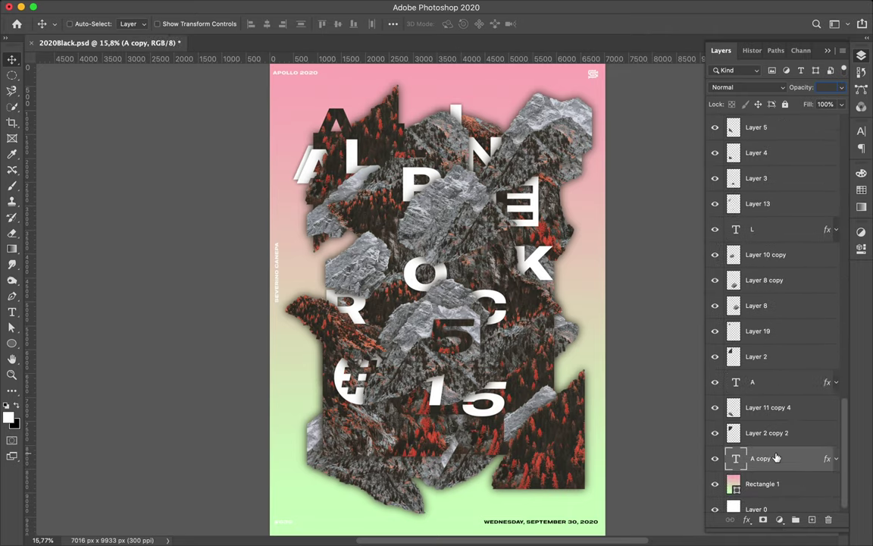
Nudge the A slightly left and draw a square around the letter P.
ctrl+click(540, 269)
drag(307, 176, 302, 176)
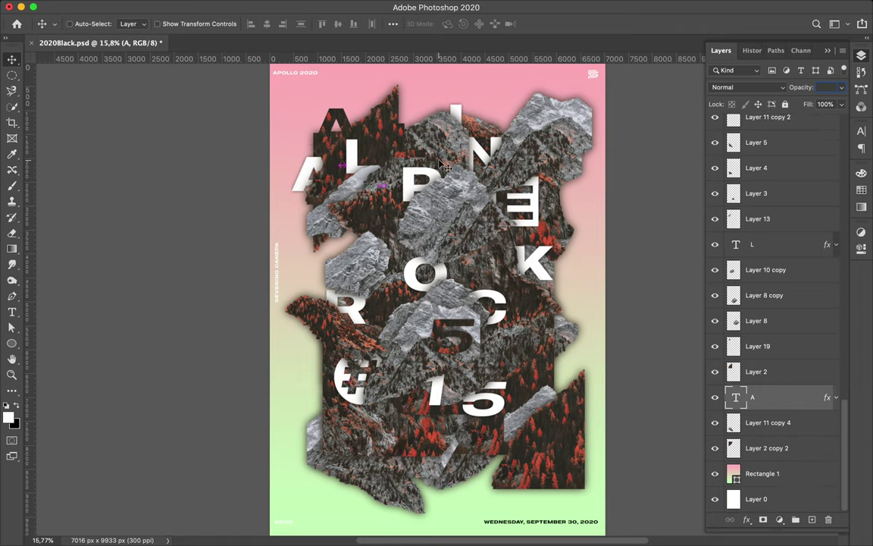
key(u)
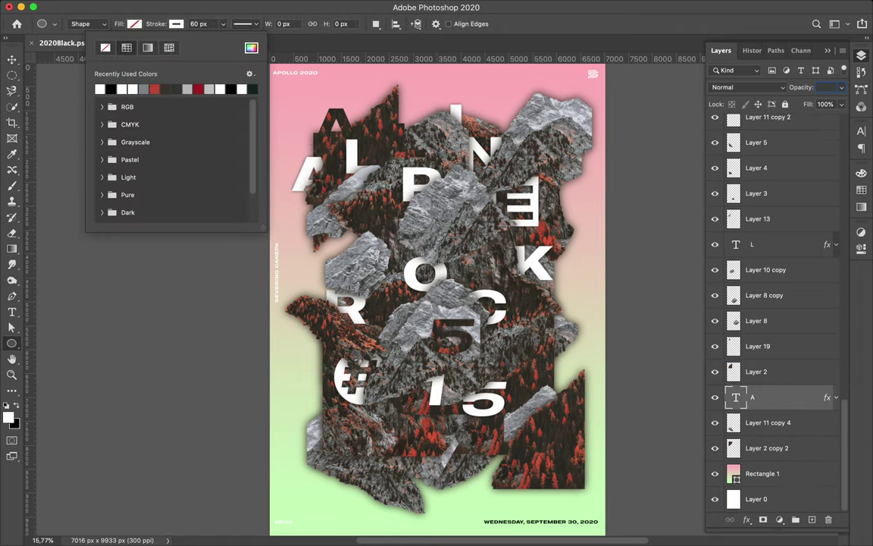
drag(401, 159, 445, 204)
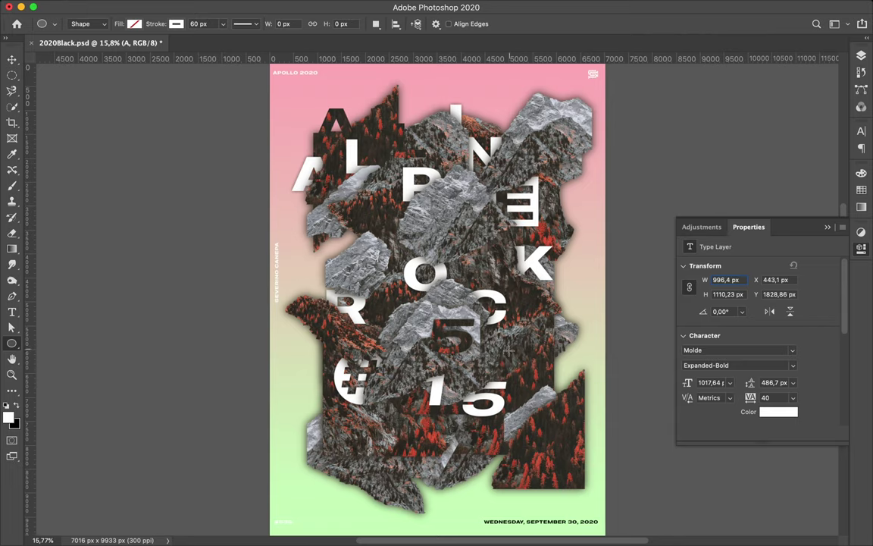
drag(12, 343, 53, 318)
drag(416, 180, 447, 210)
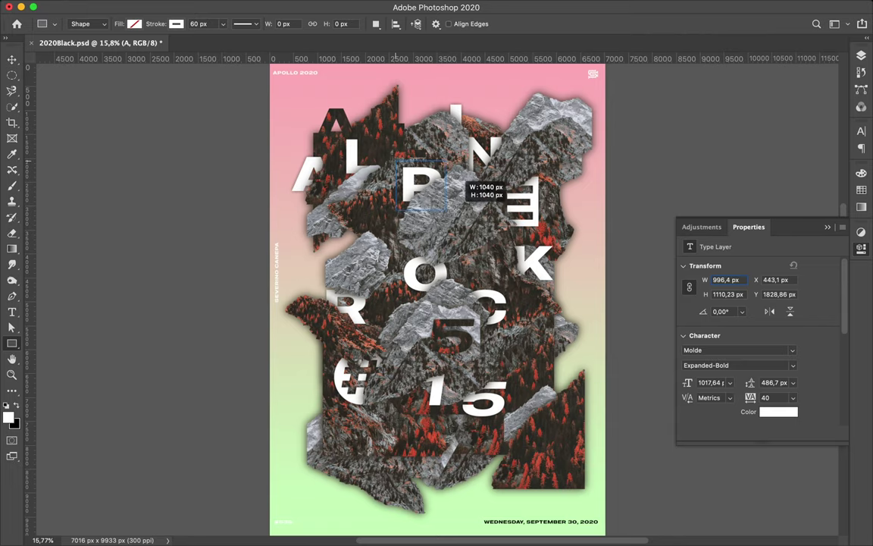
key(v)
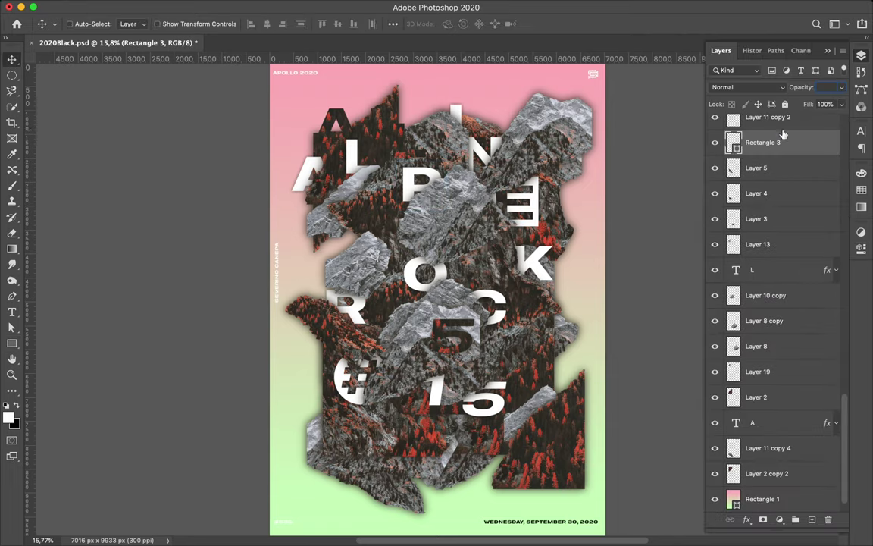
Move the square's layer to the top and give it a 120 px outside stroke.
key(a)
drag(772, 261, 758, 123)
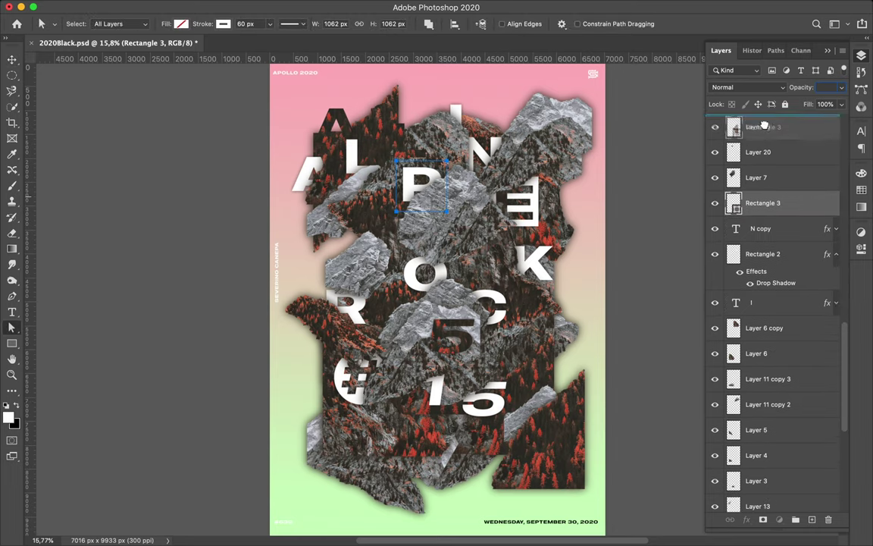
key(v)
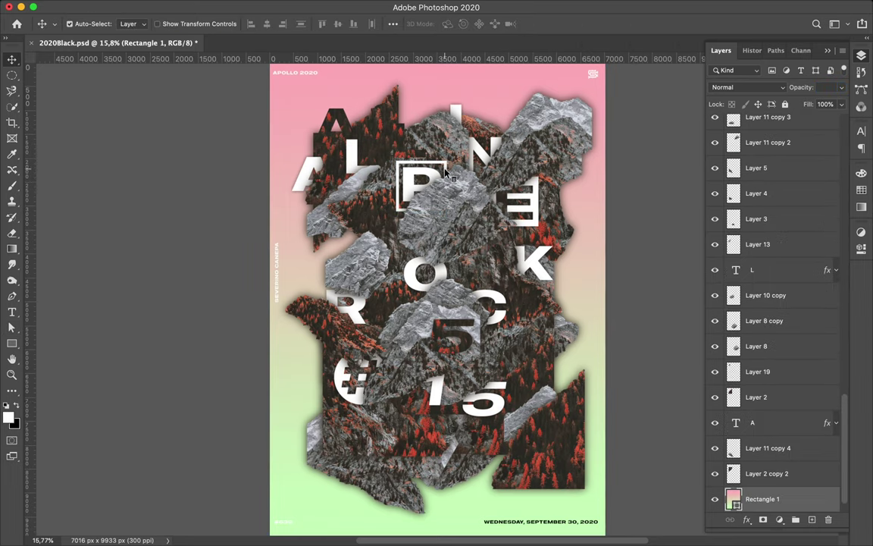
key(a)
click(223, 24)
click(241, 155)
click(241, 168)
click(252, 23)
text(120)
key(Return)
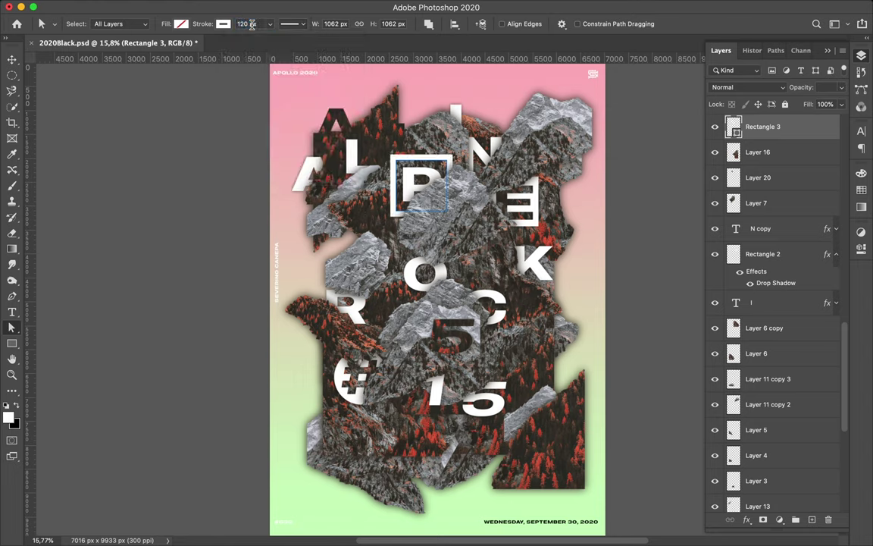
Scale the square to 90.69% around the P.
key(ctrl+t)
drag(390, 155, 394, 160)
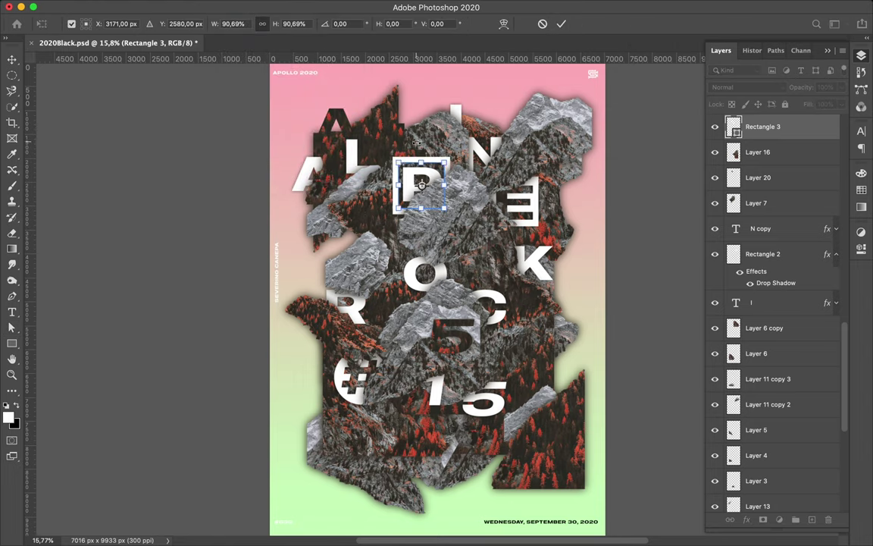
key(Return)
key(v)
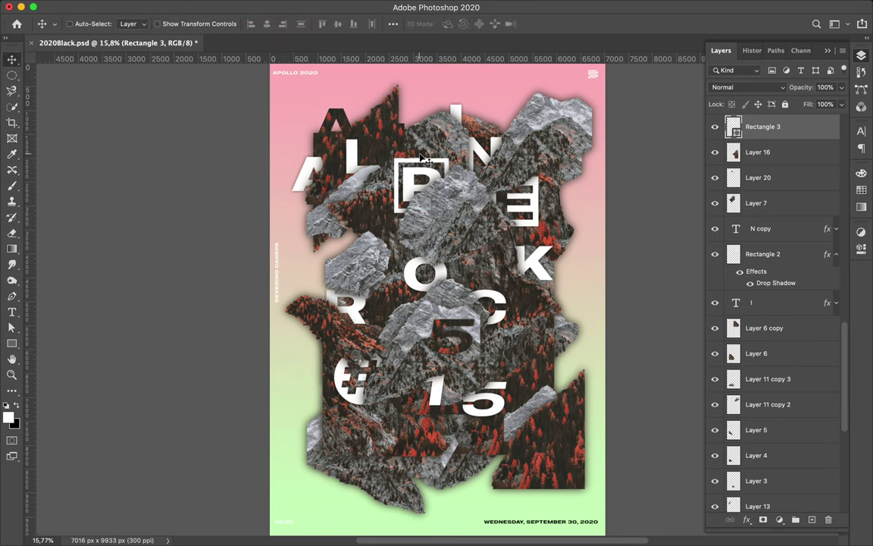